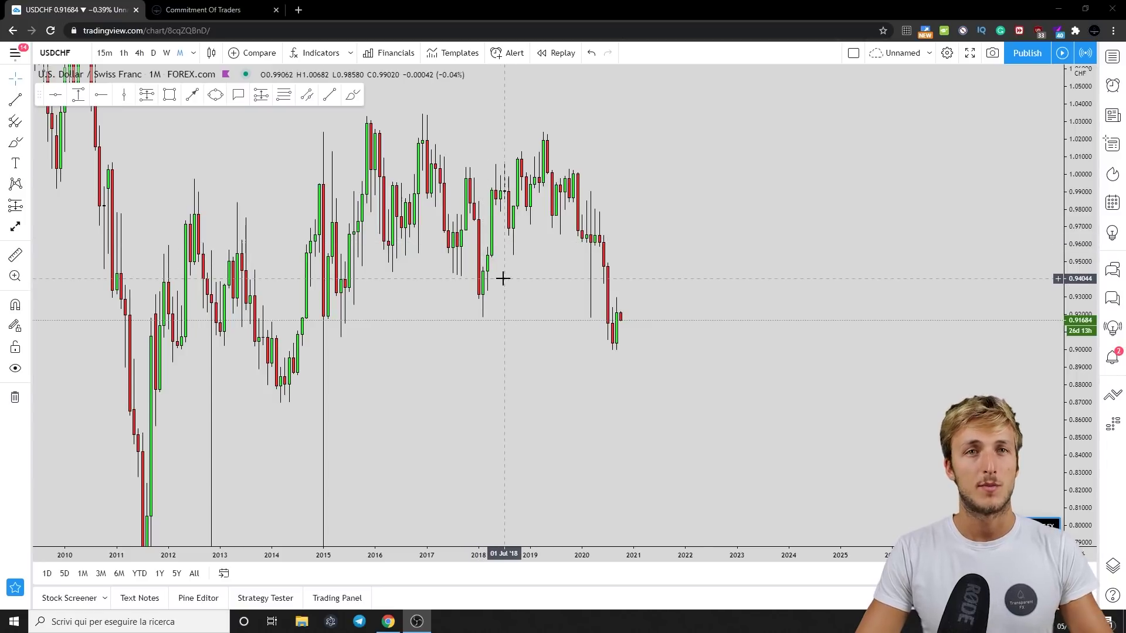
- Examine the Commitment of Traders positions table for the U.S. Dollar Index on the Transparent FX page
left_click(207, 8)
left_click(569, 404)
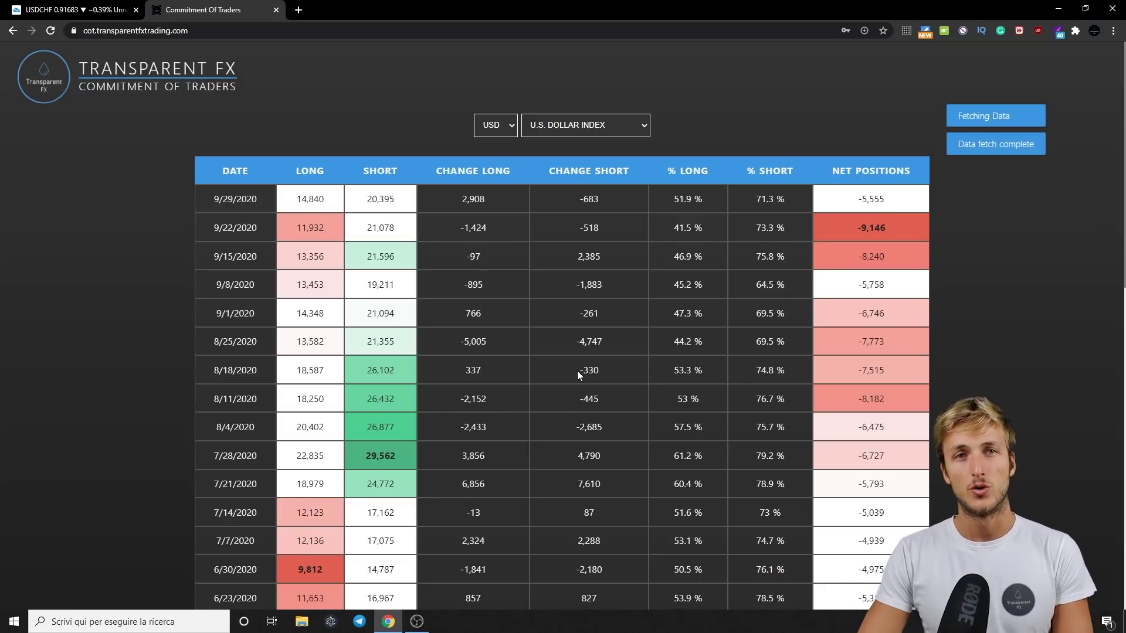
left_click_drag(140, 83, 261, 94)
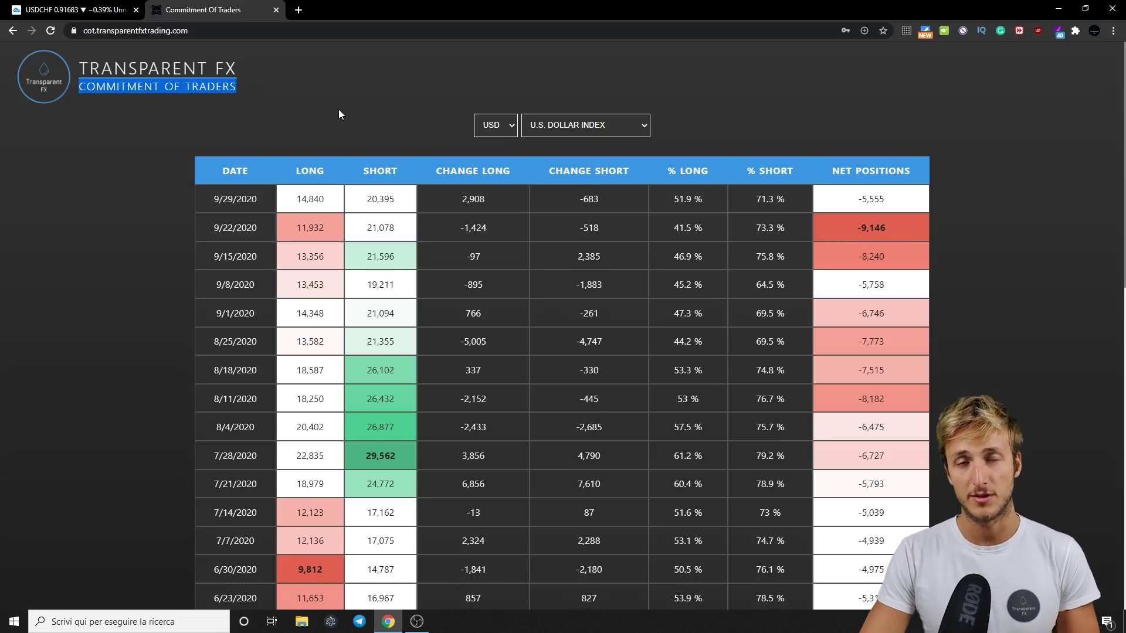
left_click(414, 133)
scroll(438, 258, "down", 7)
scroll(438, 254, "up", 5)
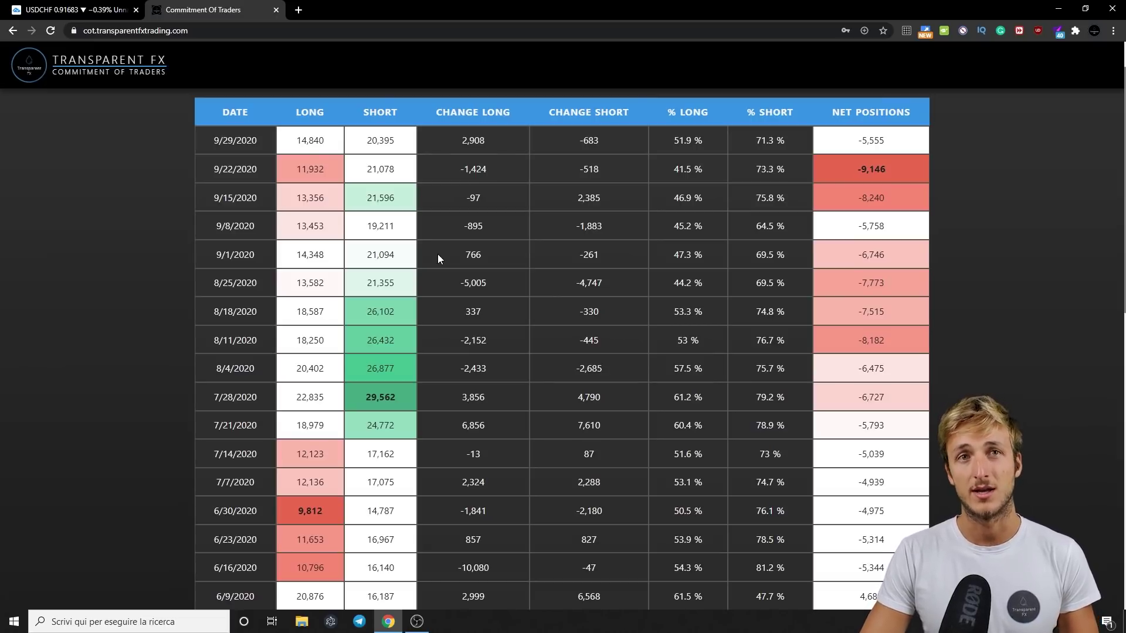
- Return to the monthly USDCHF chart, trace the 2020 decline with the Brush, and delete the stroke
left_click(114, 13)
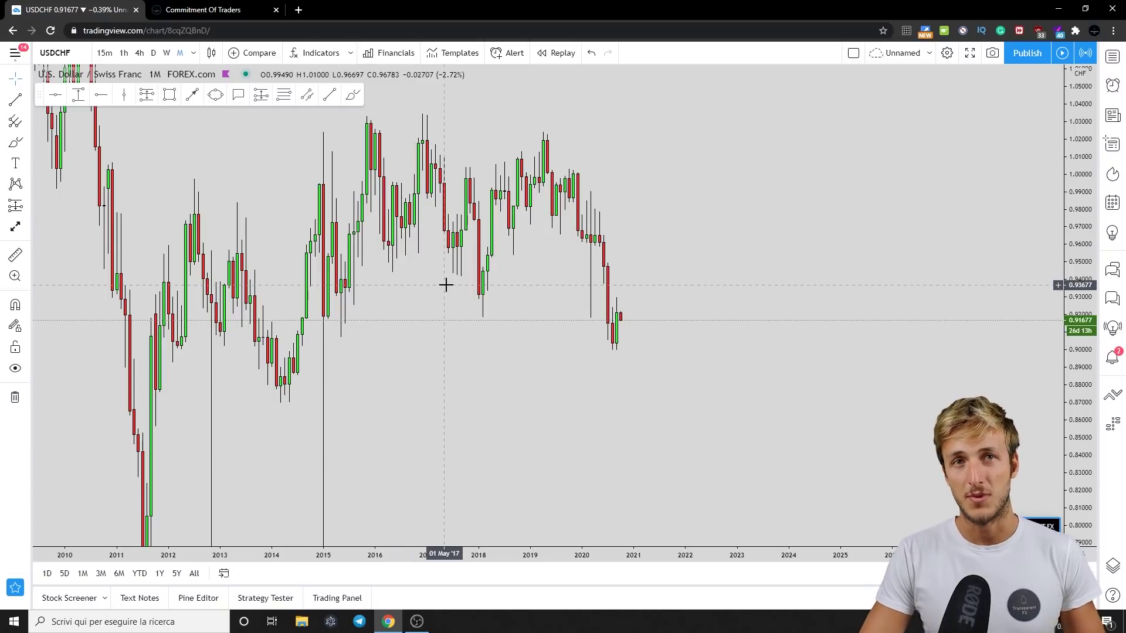
left_click_drag(1075, 187, 1073, 296)
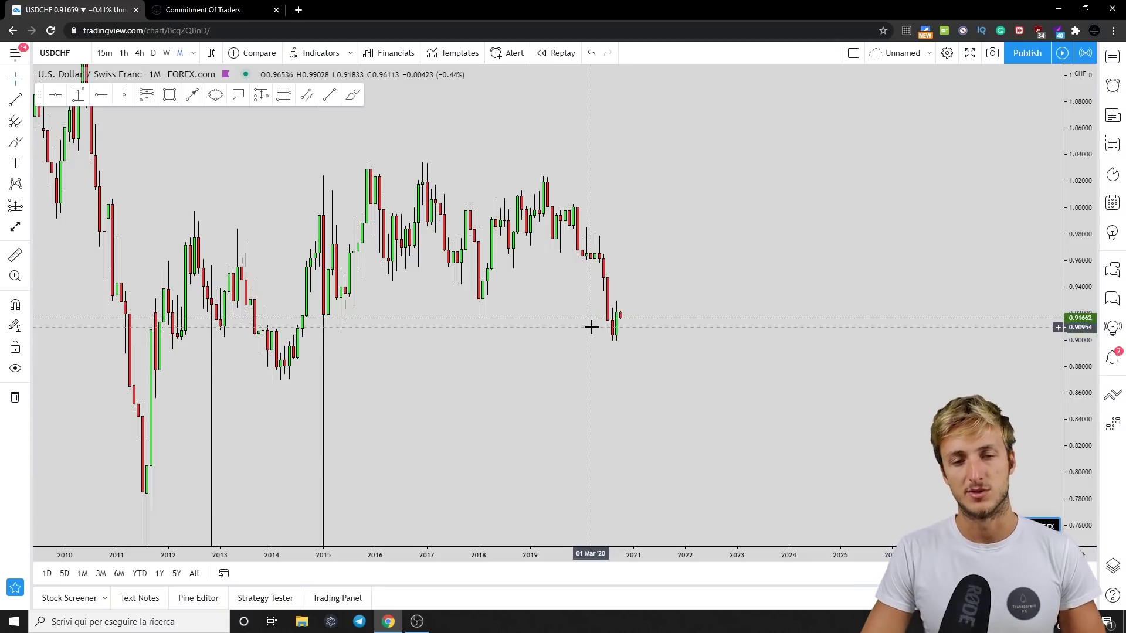
left_click(192, 95)
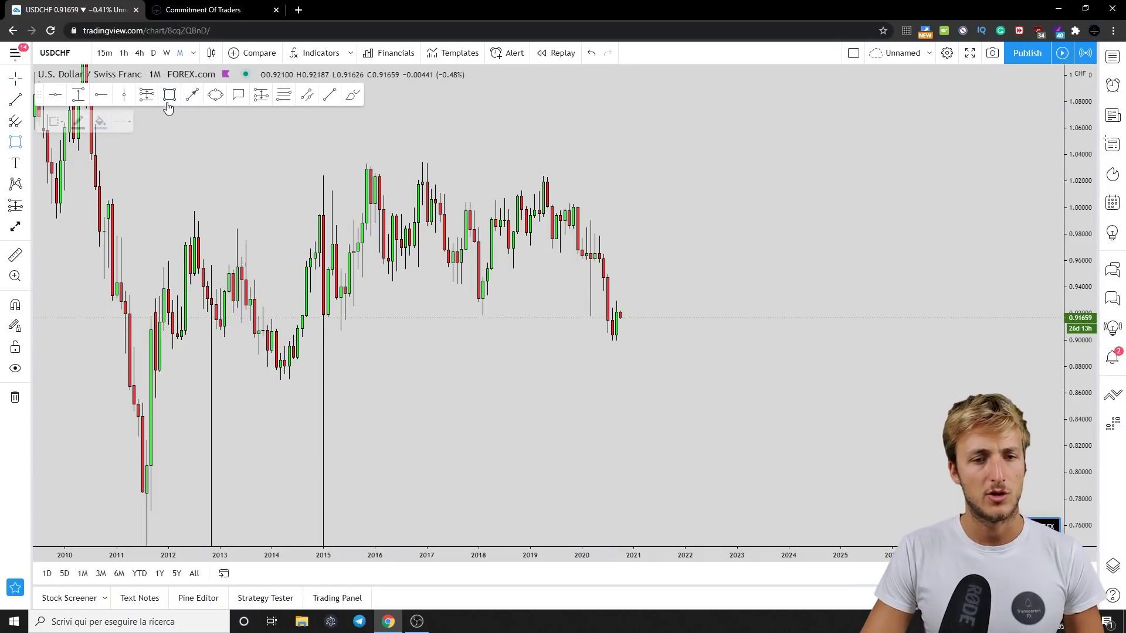
left_click(535, 515)
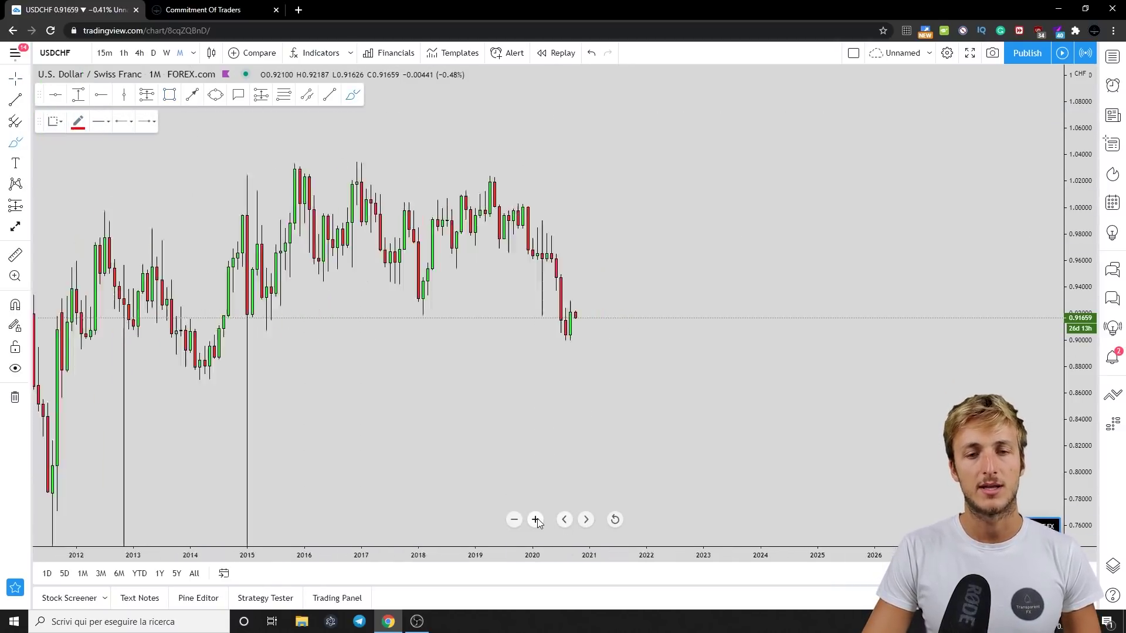
left_click_drag(1063, 402, 1064, 381)
key("Escape")
left_click_drag(634, 263, 635, 297)
left_click(354, 98)
left_click_drag(491, 239, 510, 378)
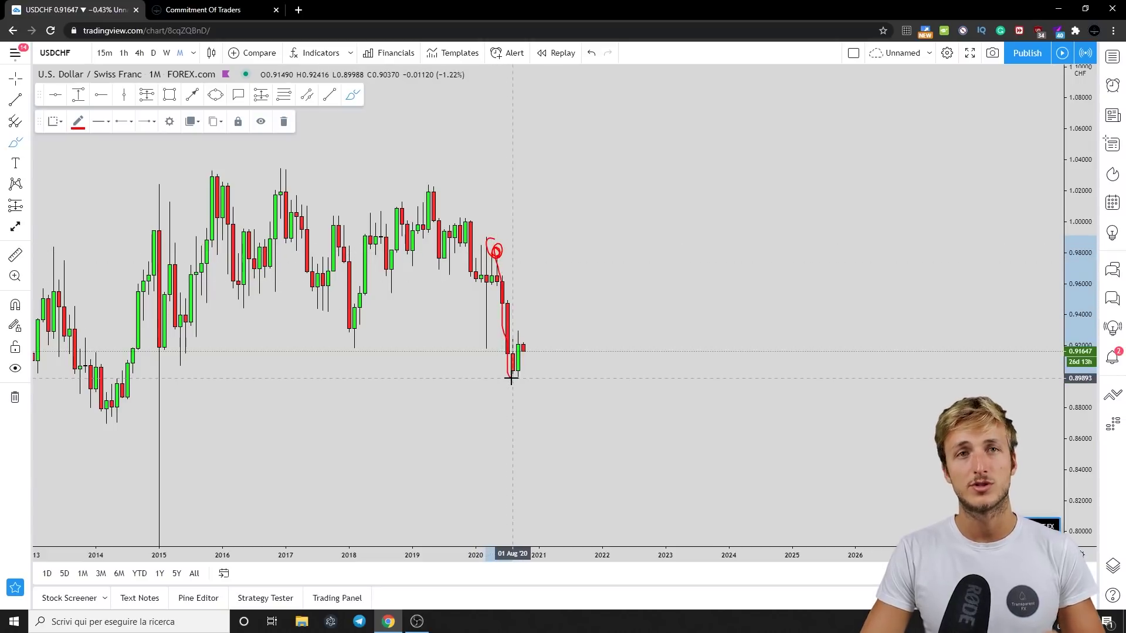
left_click(284, 122)
- Brush a short upward stroke from the 2020 low and another along the preceding decline, deleting each one
left_click_drag(514, 376, 528, 318)
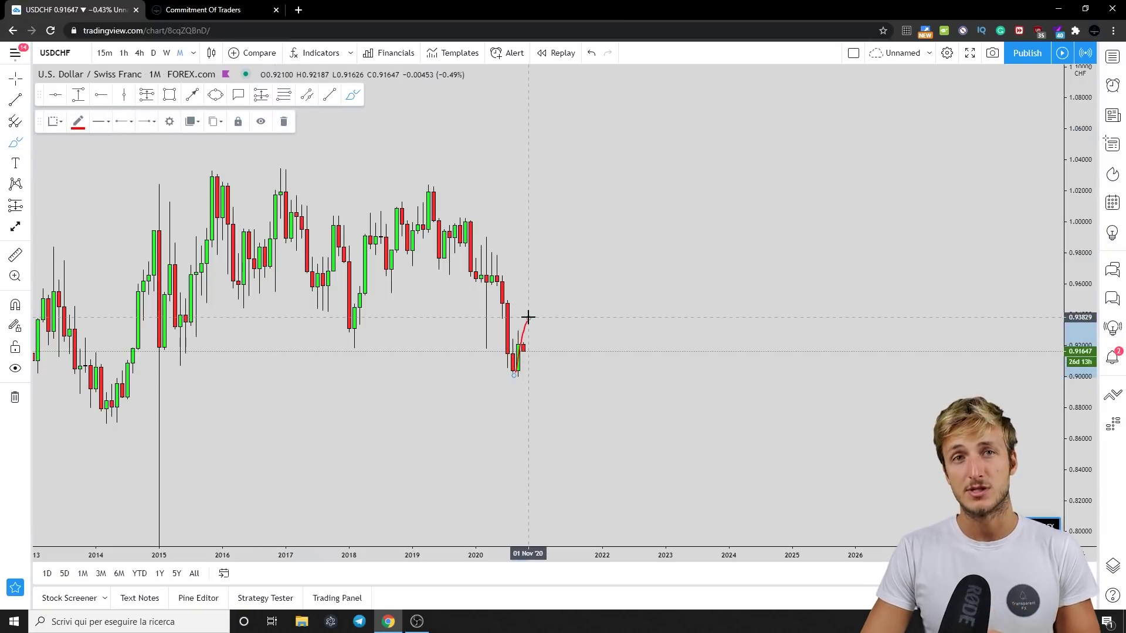
left_click(284, 122)
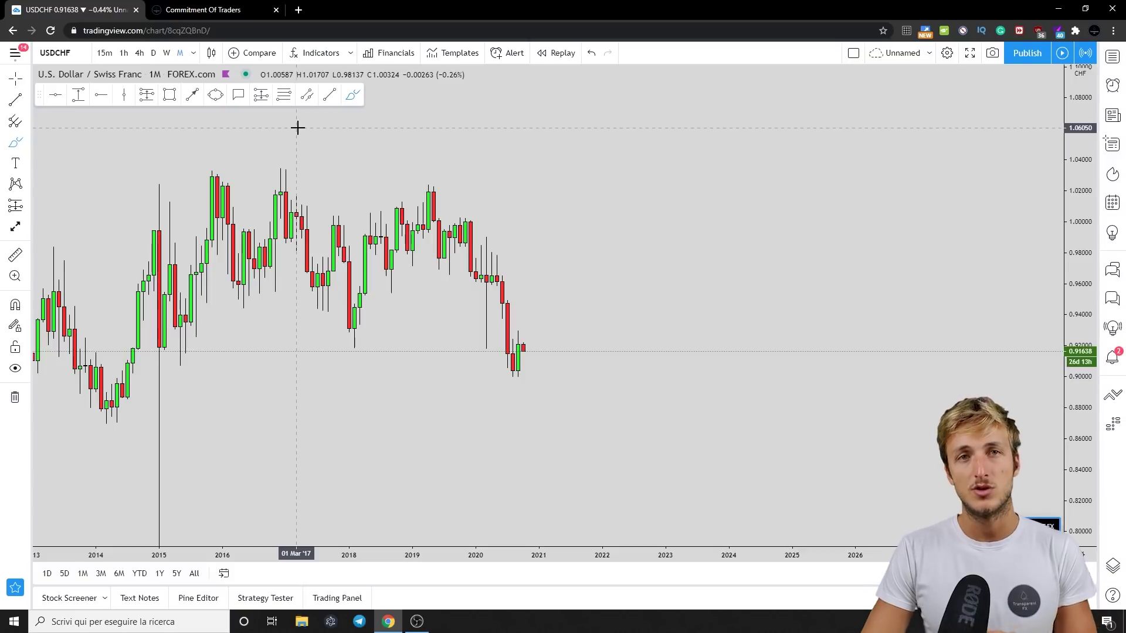
mouse_move(482, 241)
left_mouse_down()
mouse_move(498, 267)
mouse_move(509, 364)
left_mouse_up()
left_click(283, 122)
- Sketch a drop with a partial pullback in the empty area around 2023–2024 and apply a Fibonacci retracement to the drop
mouse_move(671, 109)
left_mouse_down()
mouse_move(693, 289)
mouse_move(760, 212)
left_mouse_up()
left_click(284, 95)
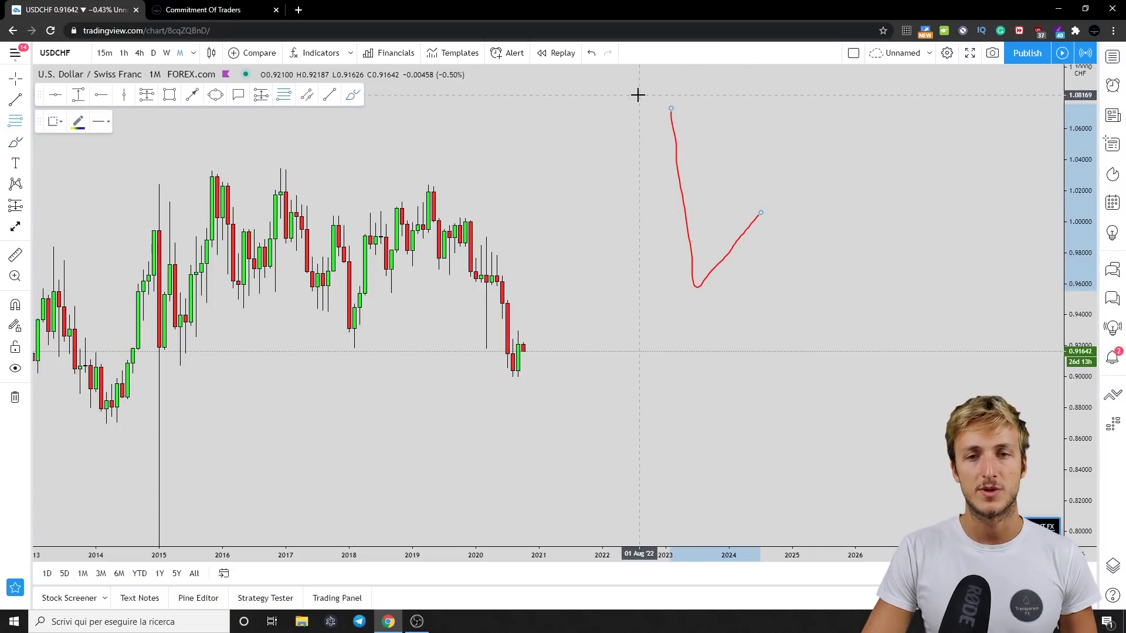
left_click(666, 106)
left_click(698, 288)
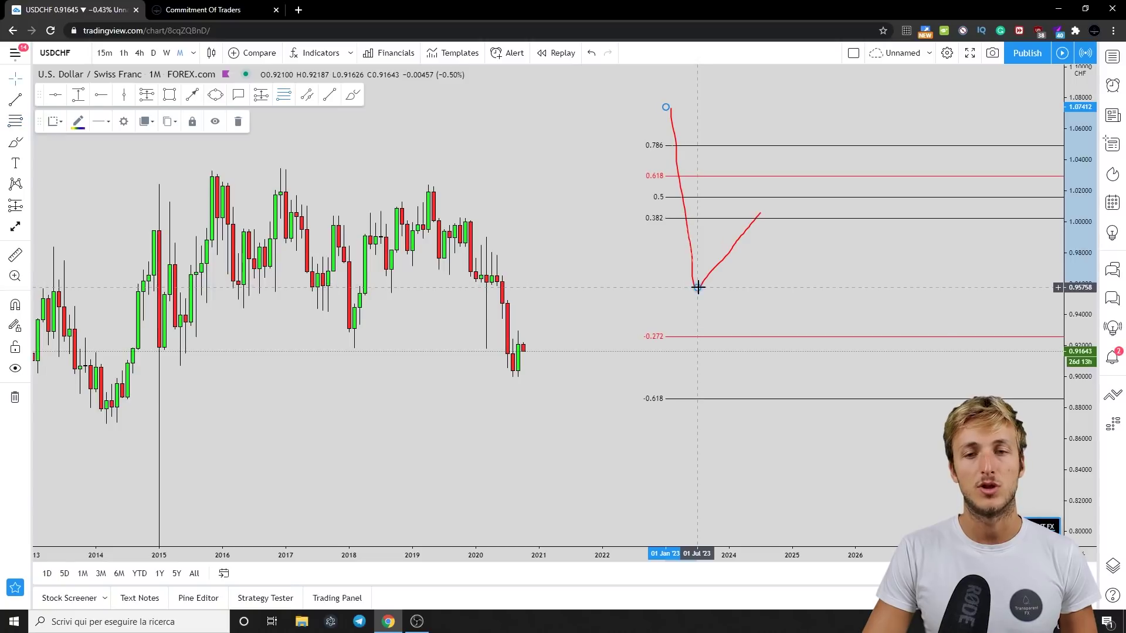
- Highlight the sketched pullback's end at the 0.382 level with the Brush, and undo all the example drawings
left_click(352, 94)
left_click_drag(768, 214, 734, 222)
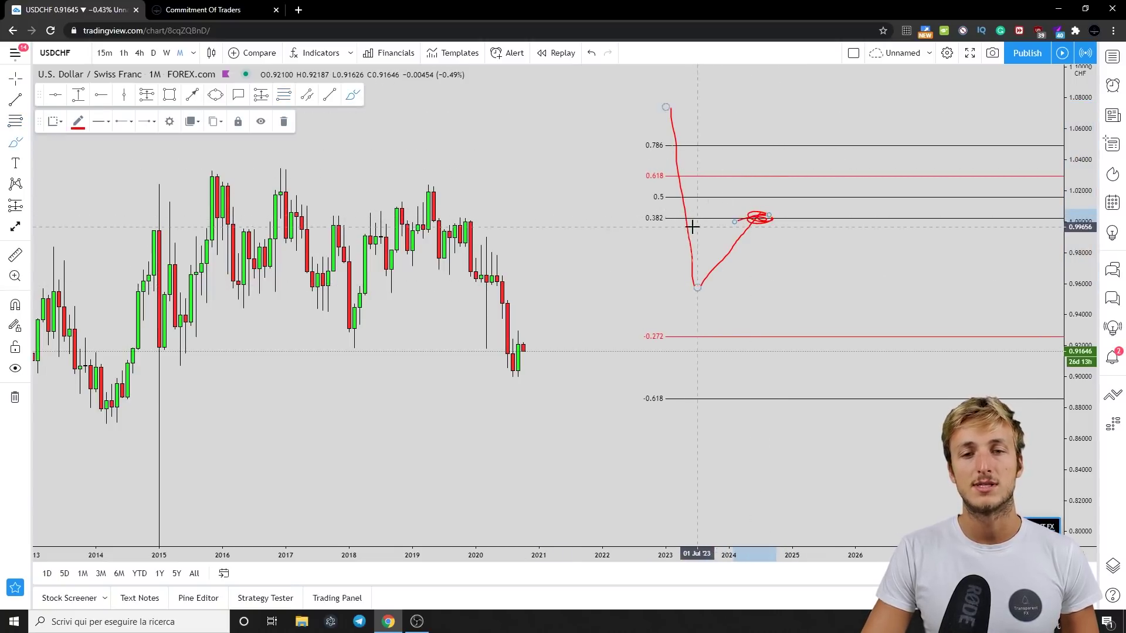
left_click(592, 53)
left_click(592, 53)
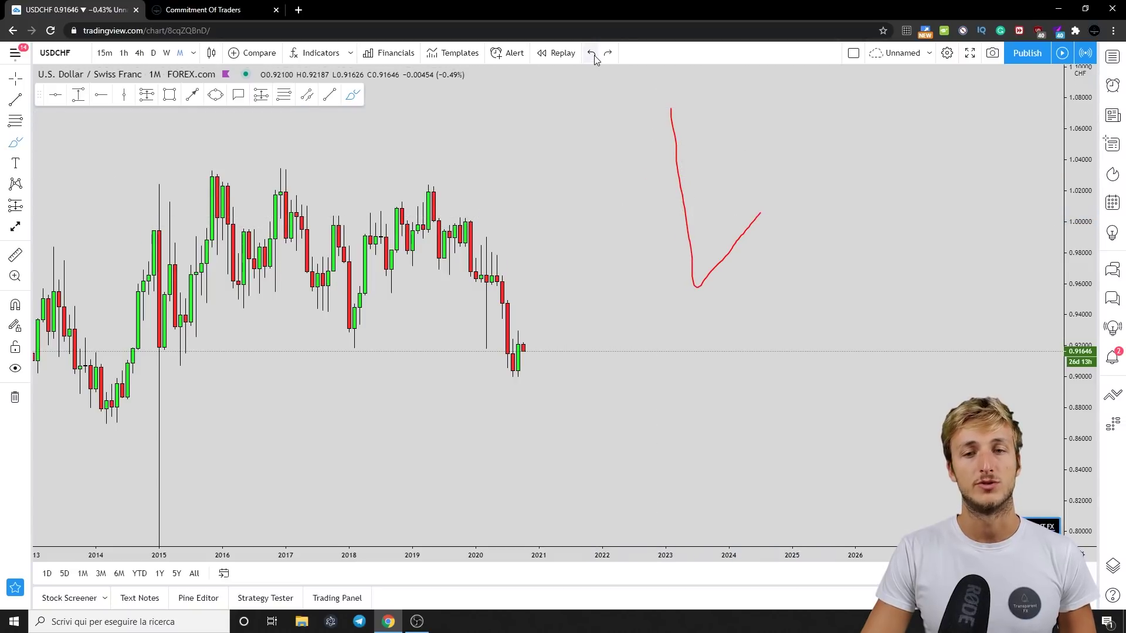
left_click(592, 53)
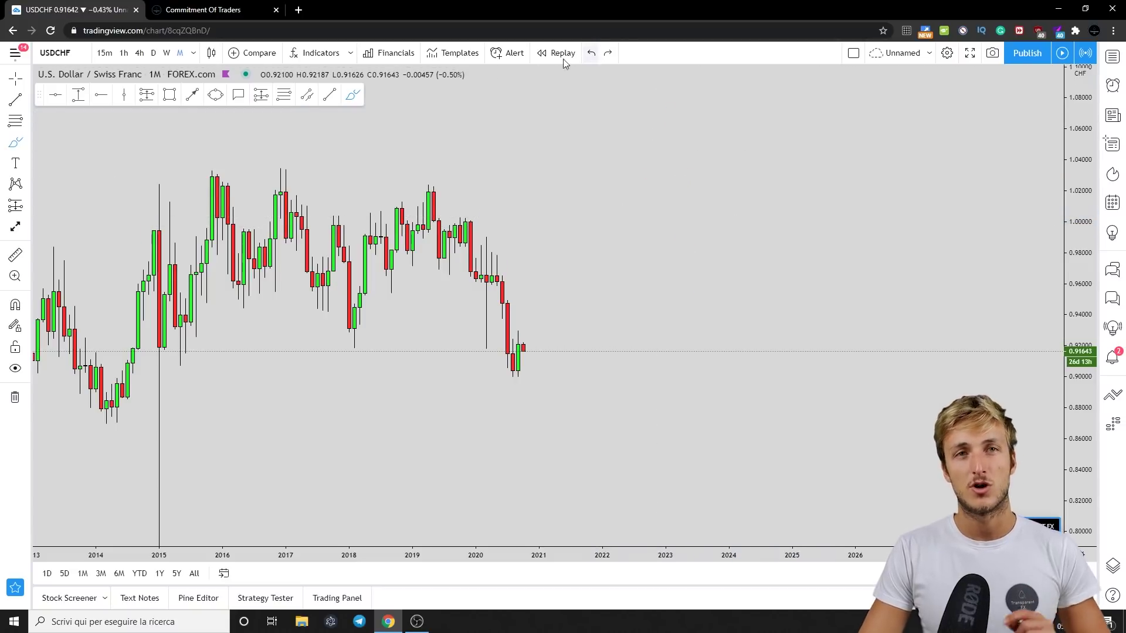
- With Magnet mode on, draw a Fibonacci retracement from the April 2020 high at 0.98029 to the September 2020 low at 0.89992
left_click(284, 96)
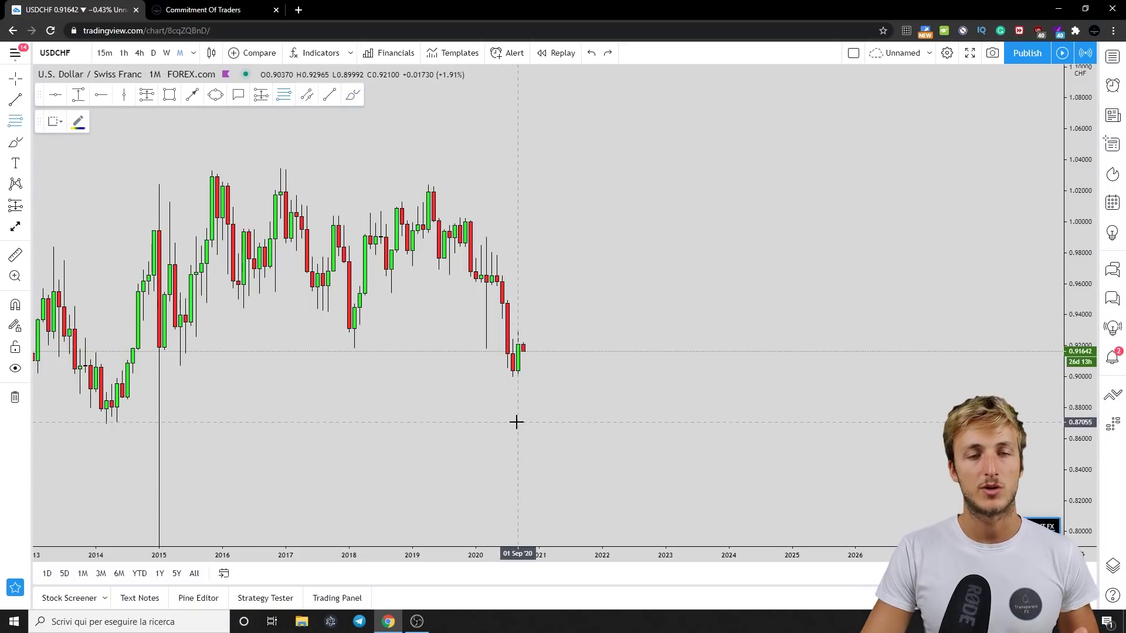
left_click(16, 304)
left_click(492, 252)
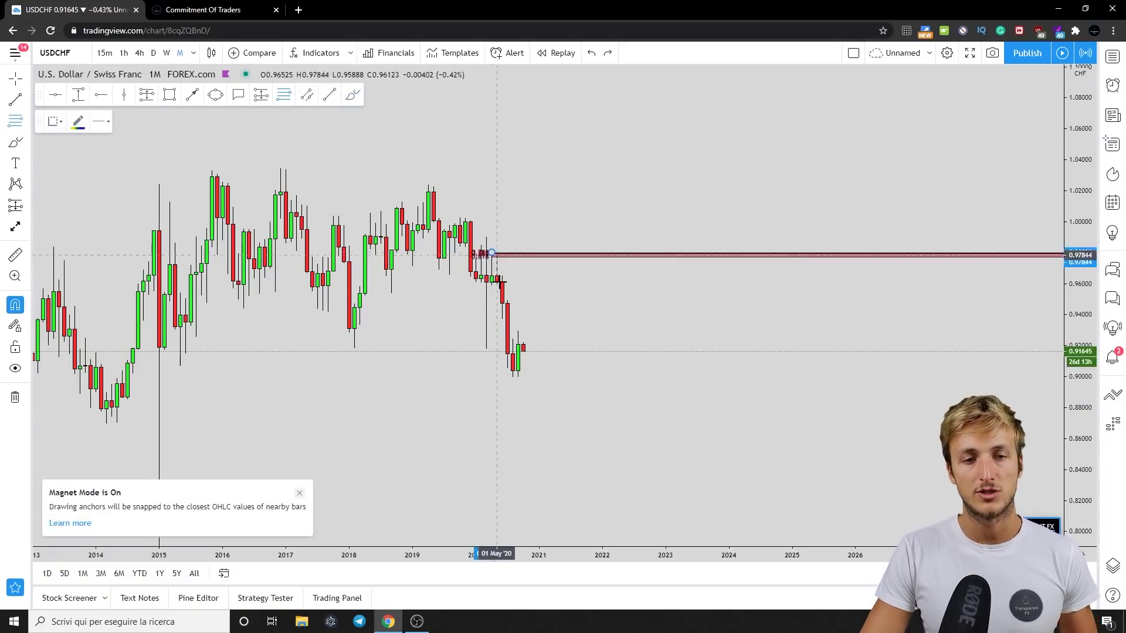
left_click(516, 393)
left_click(630, 390)
left_click_drag(1075, 433, 1074, 348)
- With Magnet mode off, place a horizontal ray from the September 2020 high at 0.93025, and delete the Fibonacci retracement
left_click(101, 95)
left_click(15, 305)
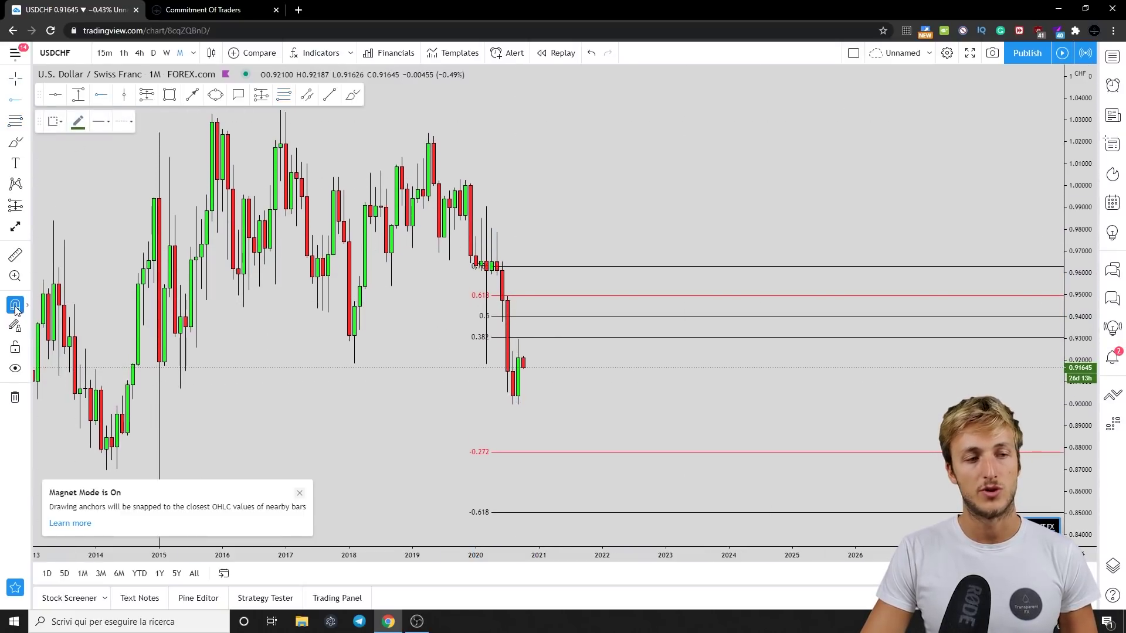
left_click(518, 337)
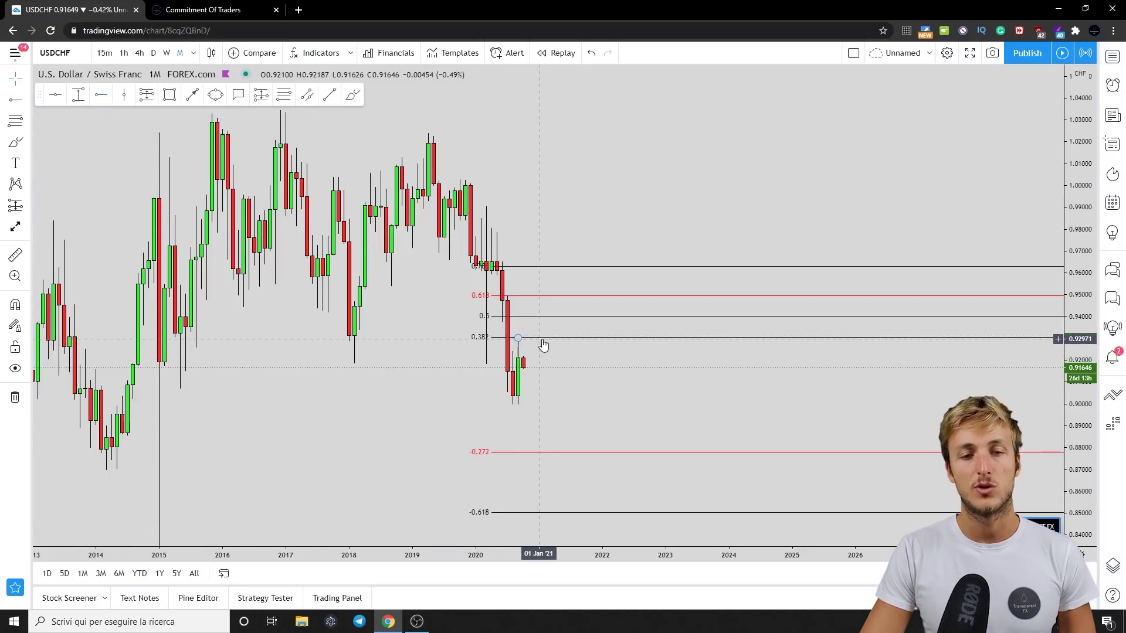
left_click(485, 337)
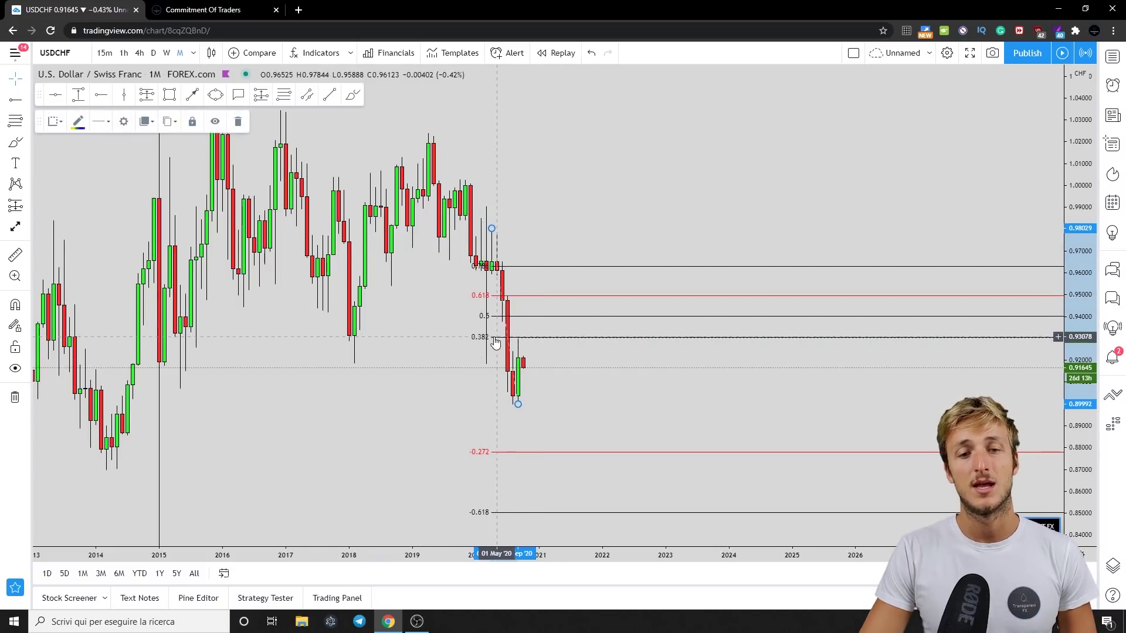
left_click(237, 121)
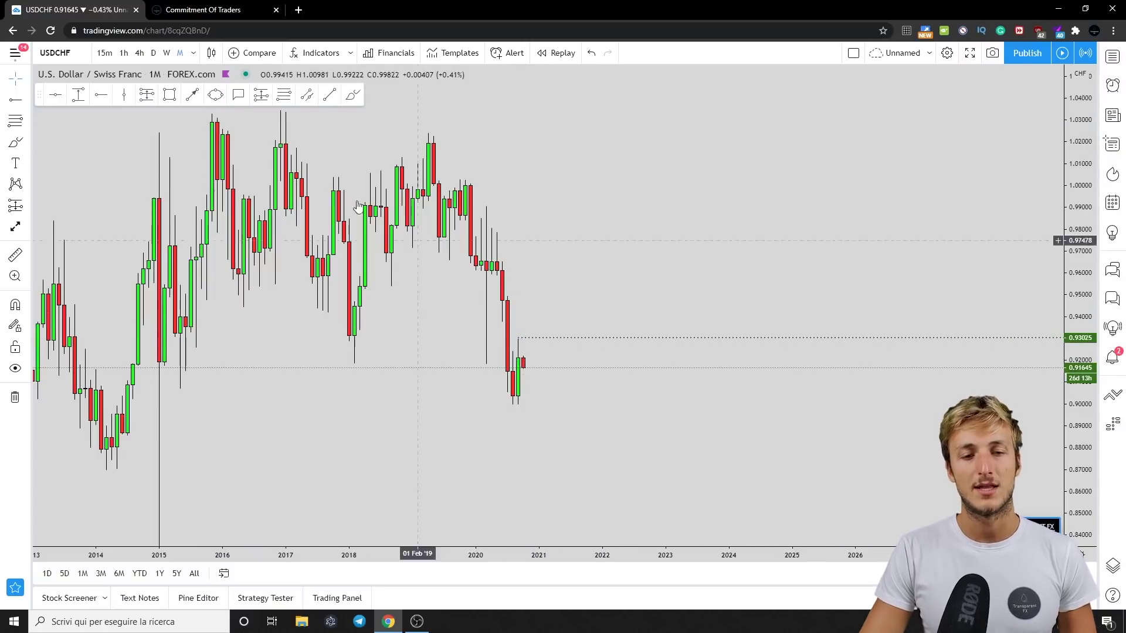
- Switch the USDCHF chart to the weekly timeframe and frame the most recent 2020 price action
left_click(166, 54)
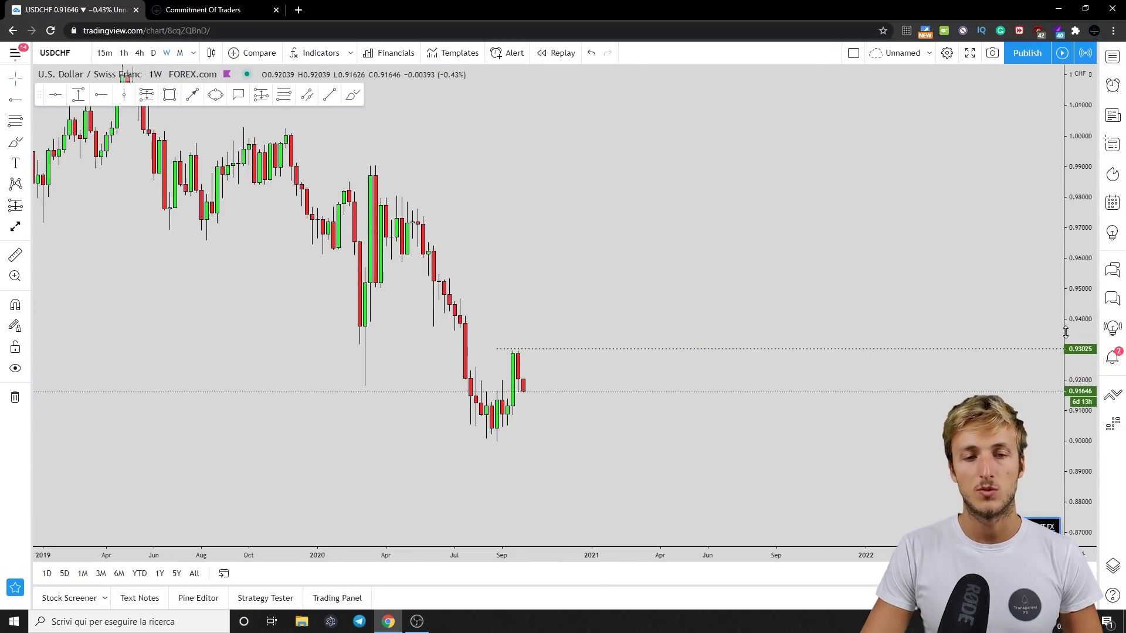
left_click_drag(1066, 347, 1067, 285)
left_click_drag(665, 418, 717, 331)
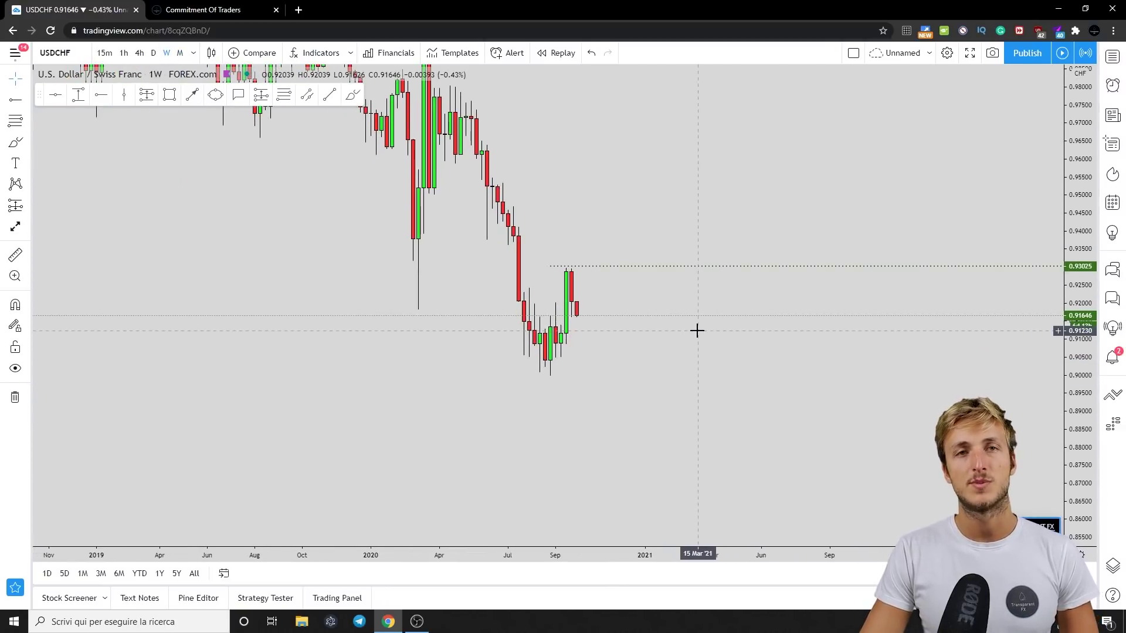
- Brush over the mid-2020 decline and circle the consolidation at its bottom, removing the strokes
left_click(352, 94)
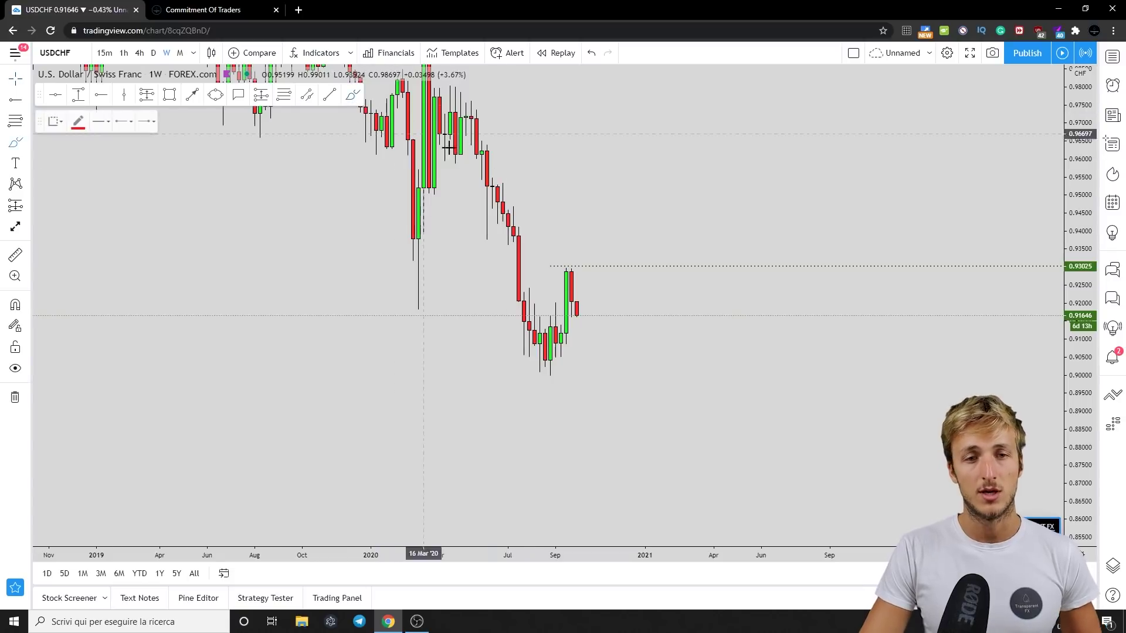
mouse_move(487, 144)
left_mouse_down()
mouse_move(530, 352)
mouse_move(543, 366)
mouse_move(564, 350)
mouse_move(547, 327)
mouse_move(524, 352)
left_mouse_up()
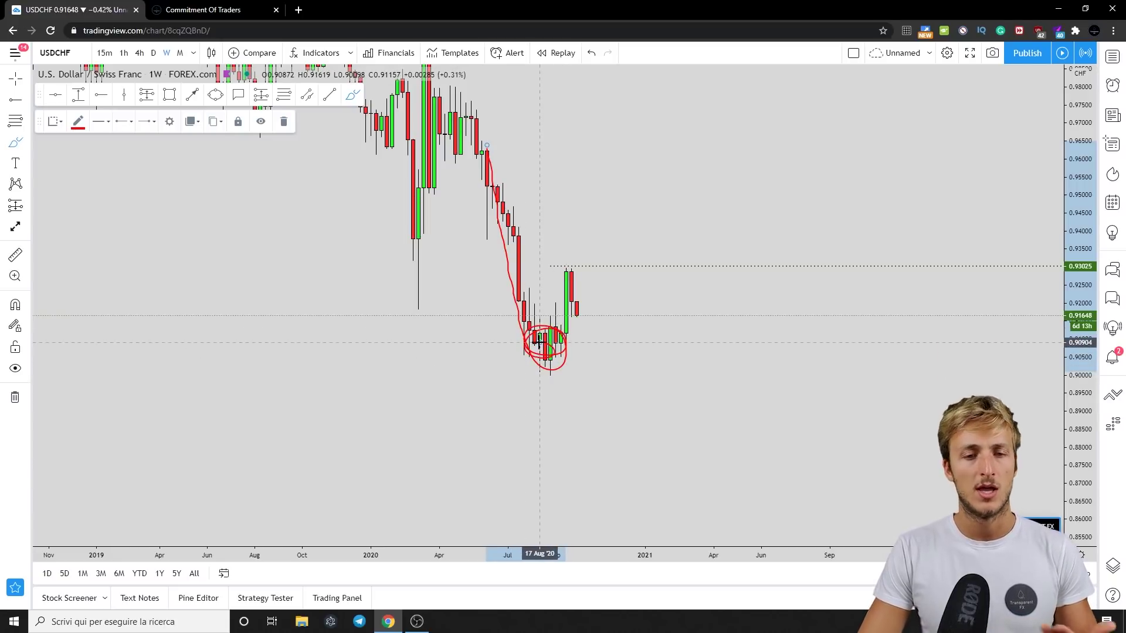
left_click(283, 122)
left_click_drag(523, 336, 571, 339)
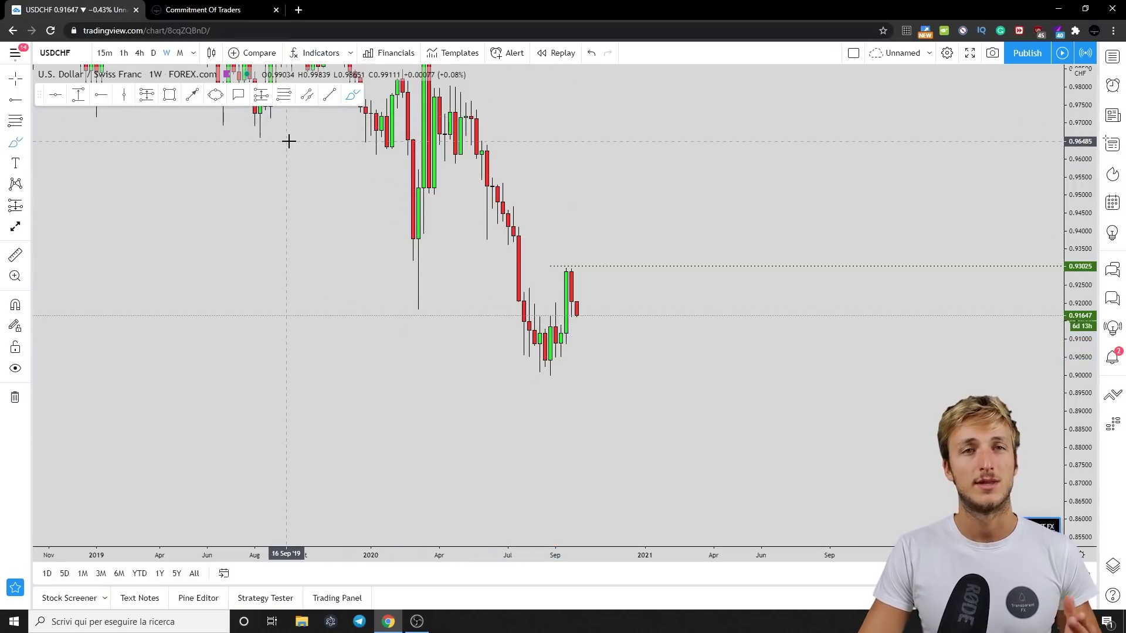
- Change the chart style to Line and underline the three lows of the August–September 2020 bottom with brush arcs
left_click(211, 53)
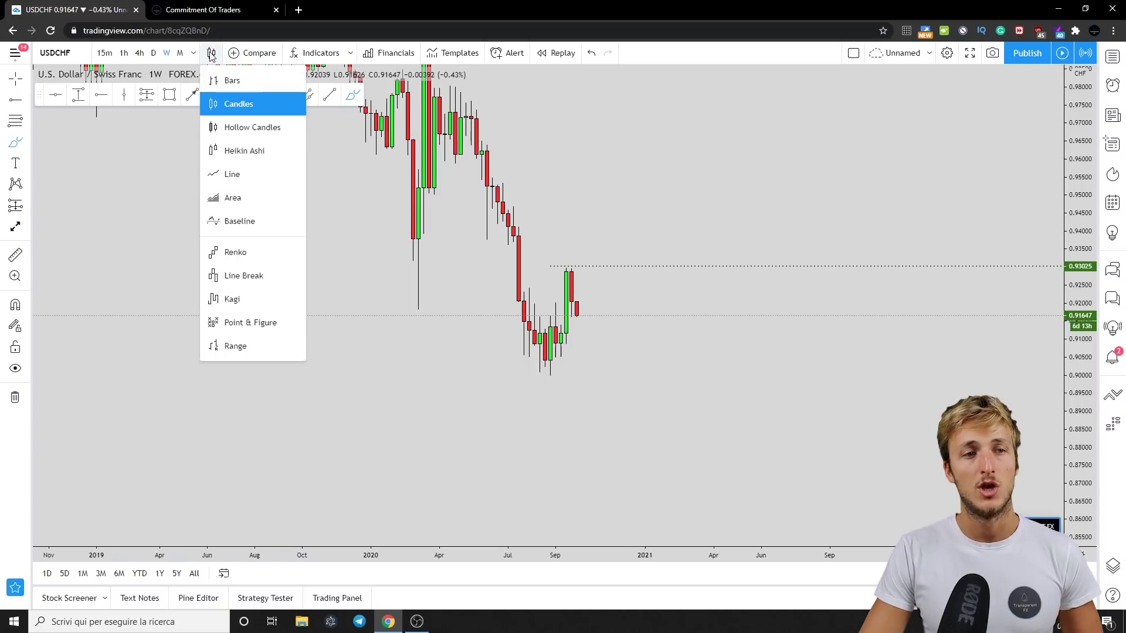
left_click(232, 173)
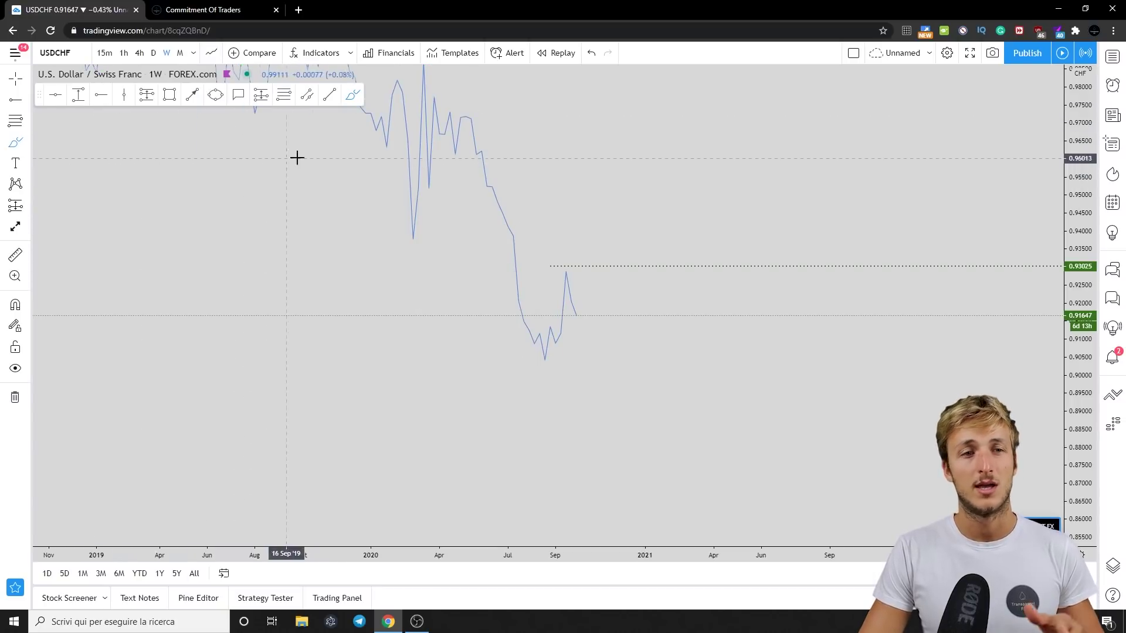
mouse_move(524, 338)
left_mouse_down()
mouse_move(545, 364)
mouse_move(567, 350)
left_mouse_up()
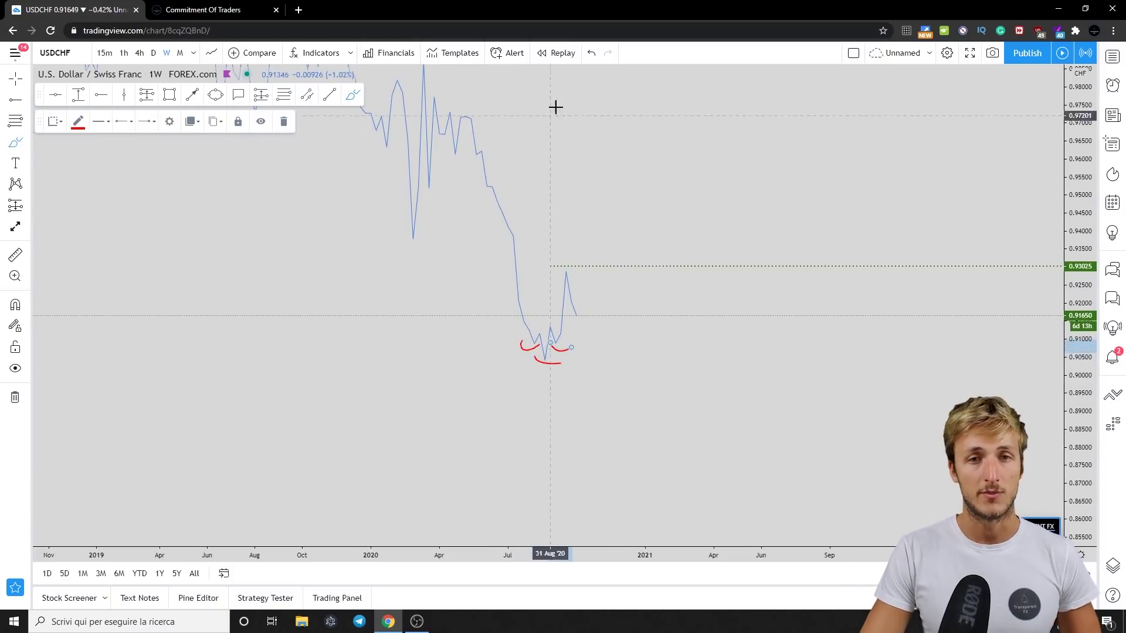
- Undo the brush arcs under the three lows and set the chart style back to Candles
left_click(589, 54)
left_click(589, 54)
left_click(589, 54)
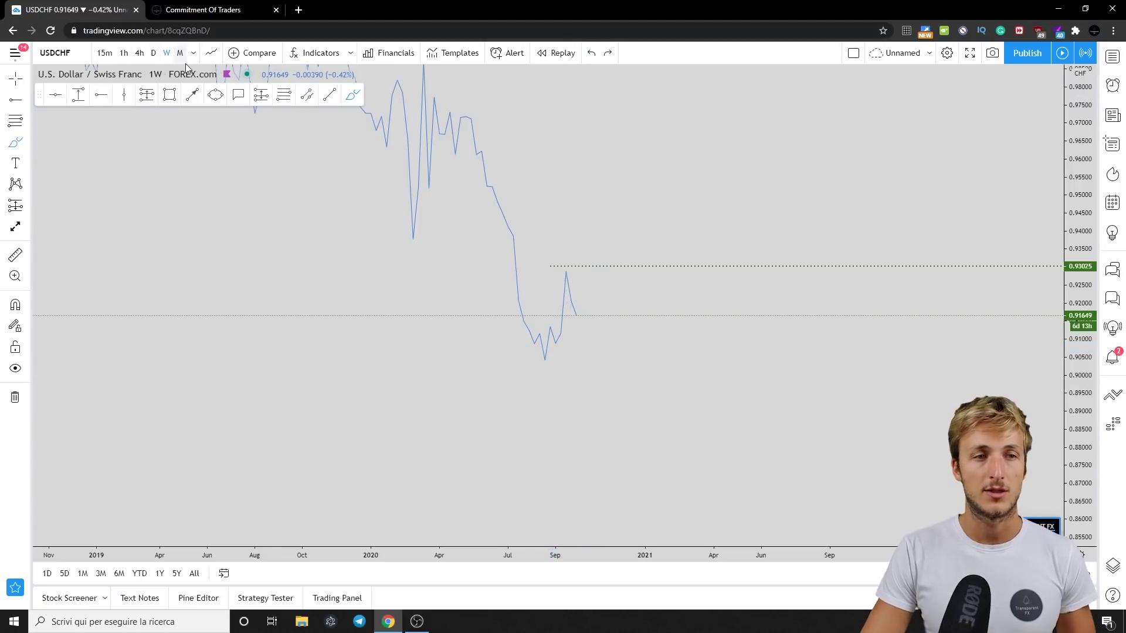
left_click(212, 55)
left_click(235, 103)
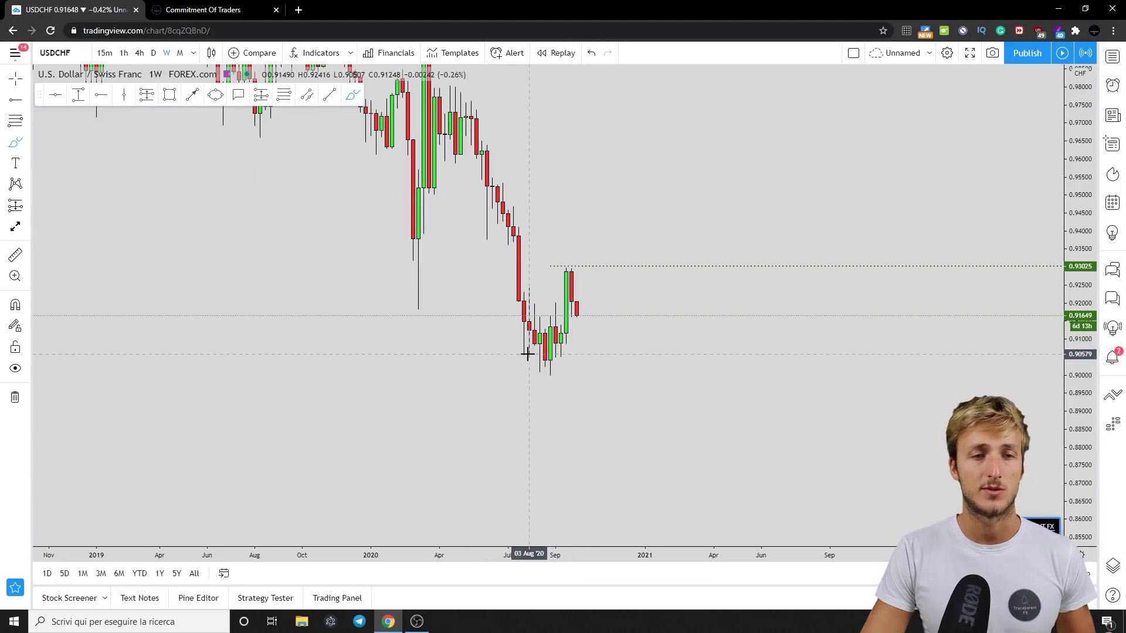
- Circle the bottom's three lows and stroke along the strong bullish candle of 21 September 2020, and undo these marks
mouse_move(539, 346)
left_mouse_down()
mouse_move(523, 349)
mouse_move(538, 345)
mouse_move(538, 371)
mouse_move(565, 342)
mouse_move(571, 352)
mouse_move(561, 339)
left_mouse_up()
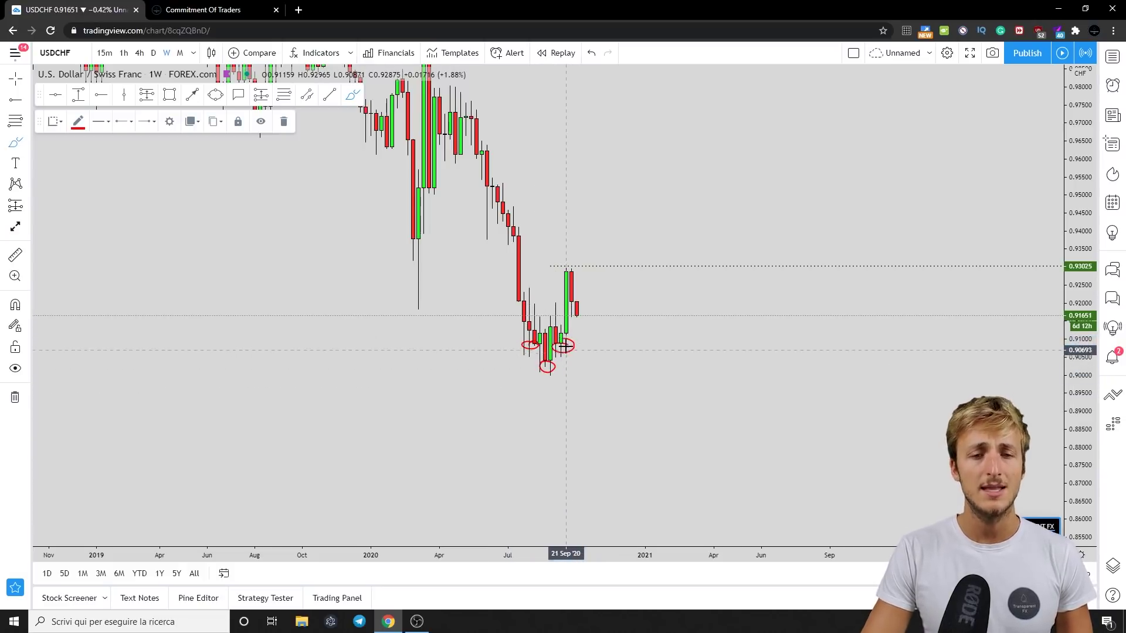
left_click_drag(566, 271, 567, 250)
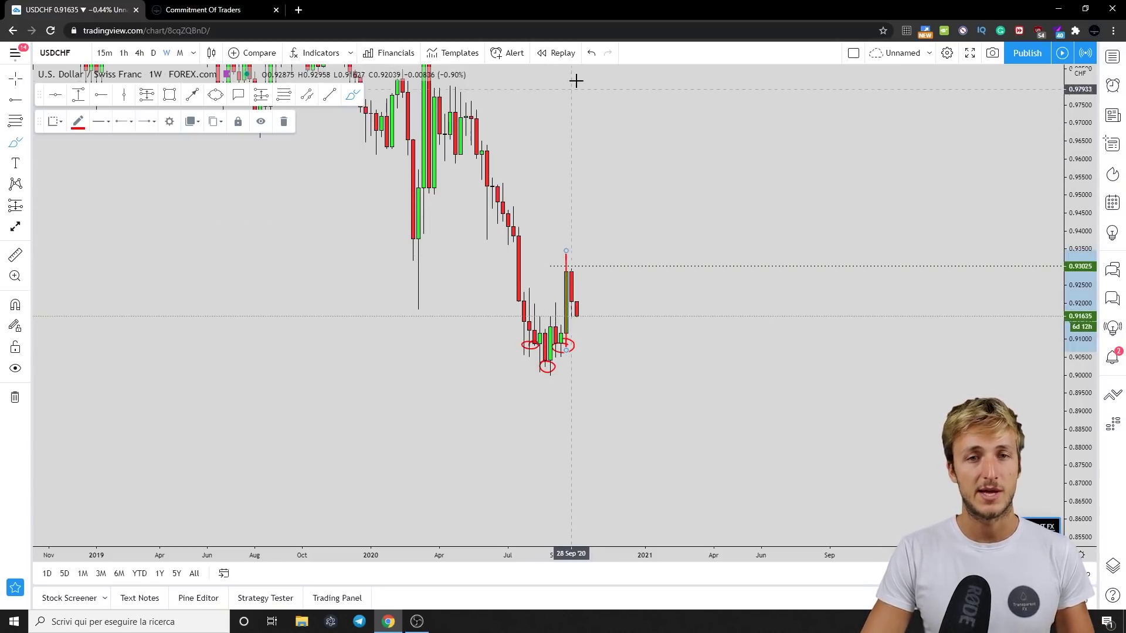
left_click(591, 53)
left_click(591, 53)
left_click(591, 52)
left_click(591, 53)
left_click(591, 53)
- Trace the mid-2020 decline and the rebound to the September high as one curved brush stroke
left_click_drag(485, 154, 536, 381)
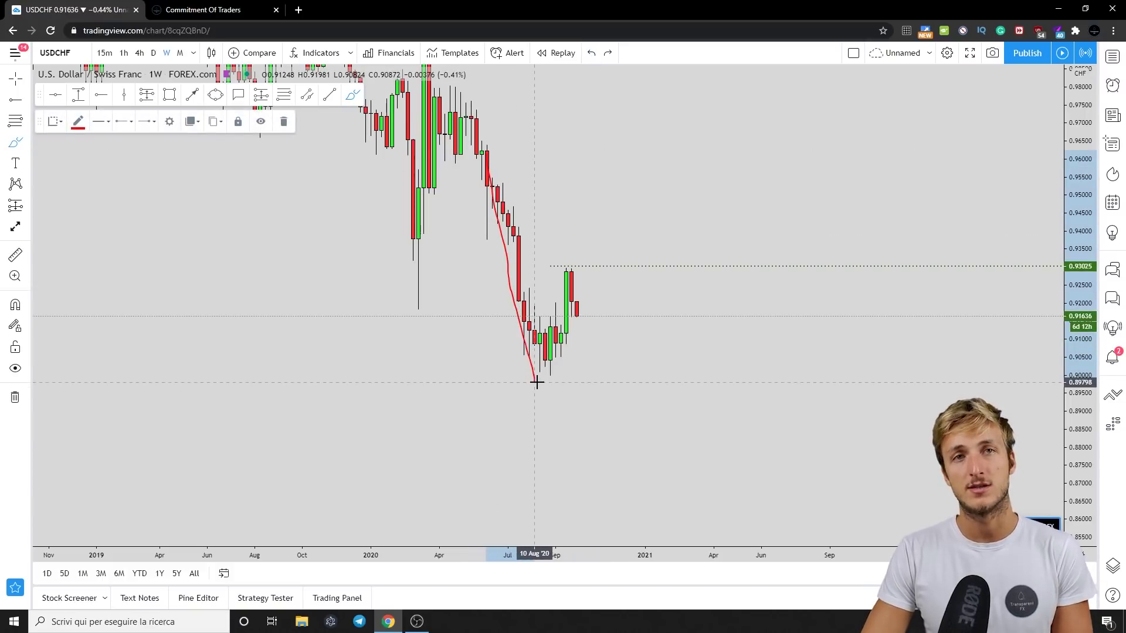
mouse_move(536, 382)
left_mouse_down()
mouse_move(559, 344)
mouse_move(567, 271)
left_mouse_up()
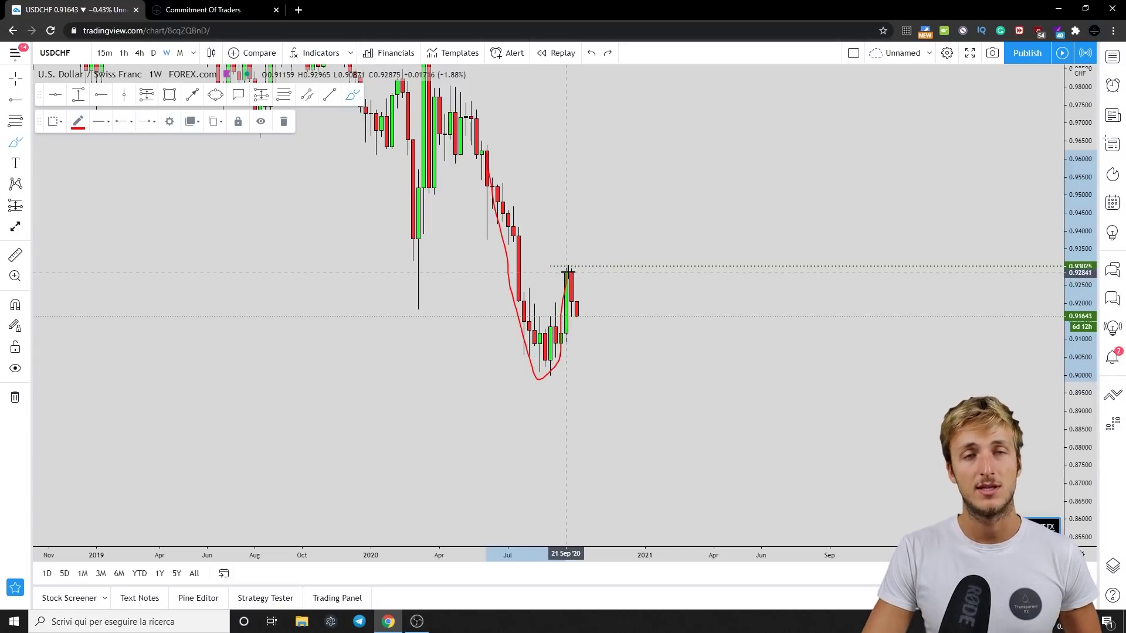
- Delete the curved brush stroke over the mid-2020 decline and rebound, and switch the chart to the daily timeframe
left_click(284, 121)
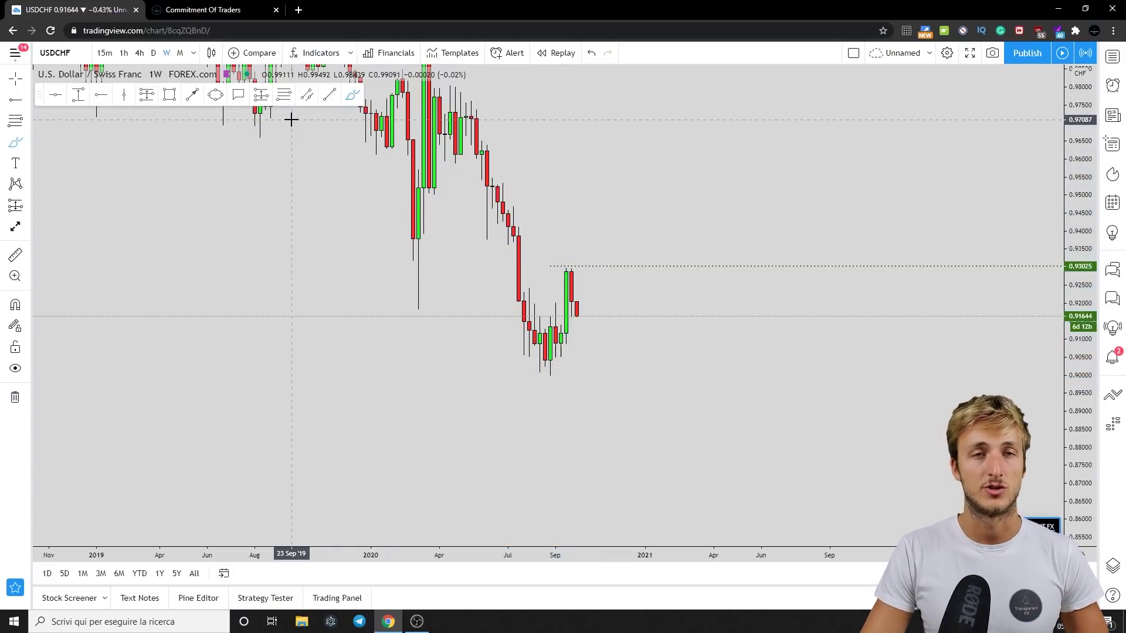
left_click(153, 52)
left_click_drag(1072, 462, 1054, 302)
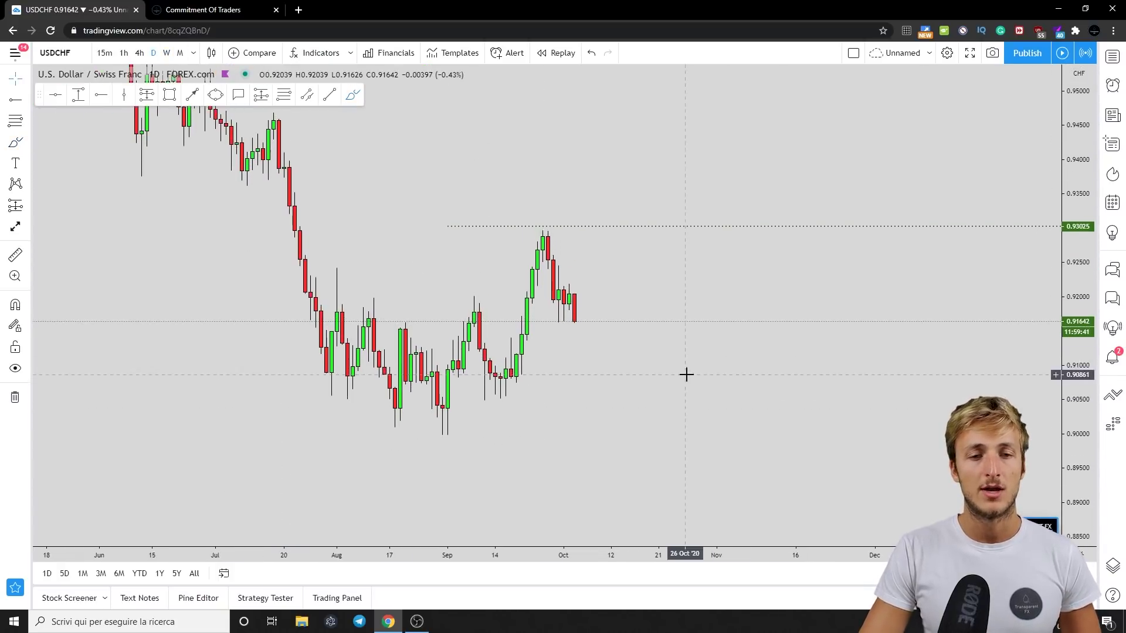
left_click_drag(686, 375, 740, 378)
- Stroke up along the bullish rally to the late-September 2020 high with the brush, and delete the stroke
left_click(351, 96)
left_click_drag(574, 382, 590, 235)
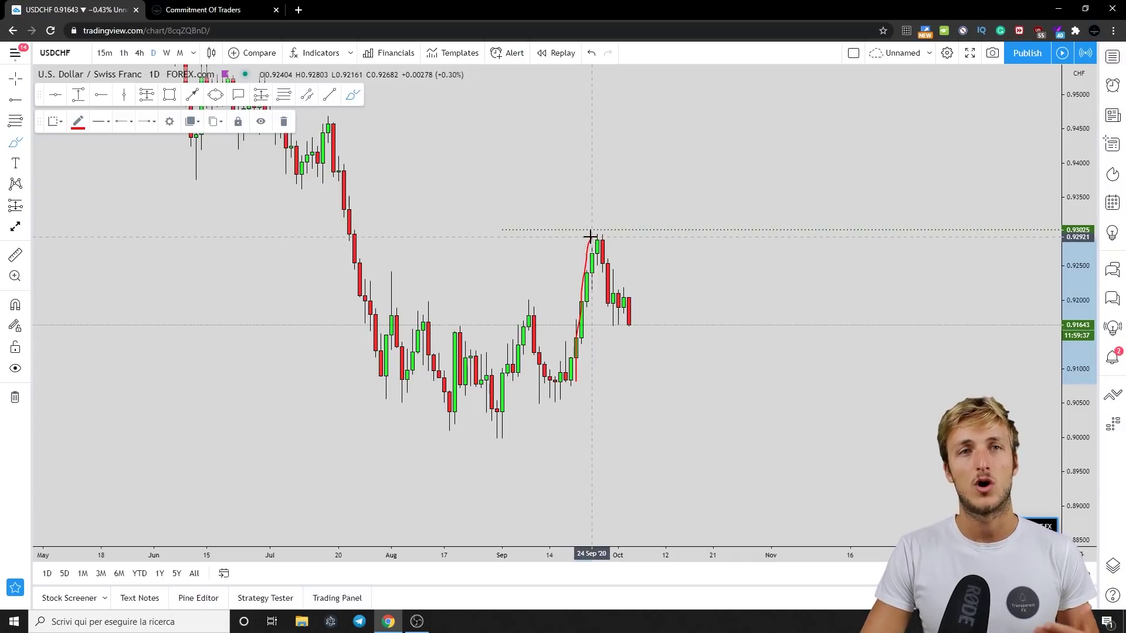
left_click(284, 122)
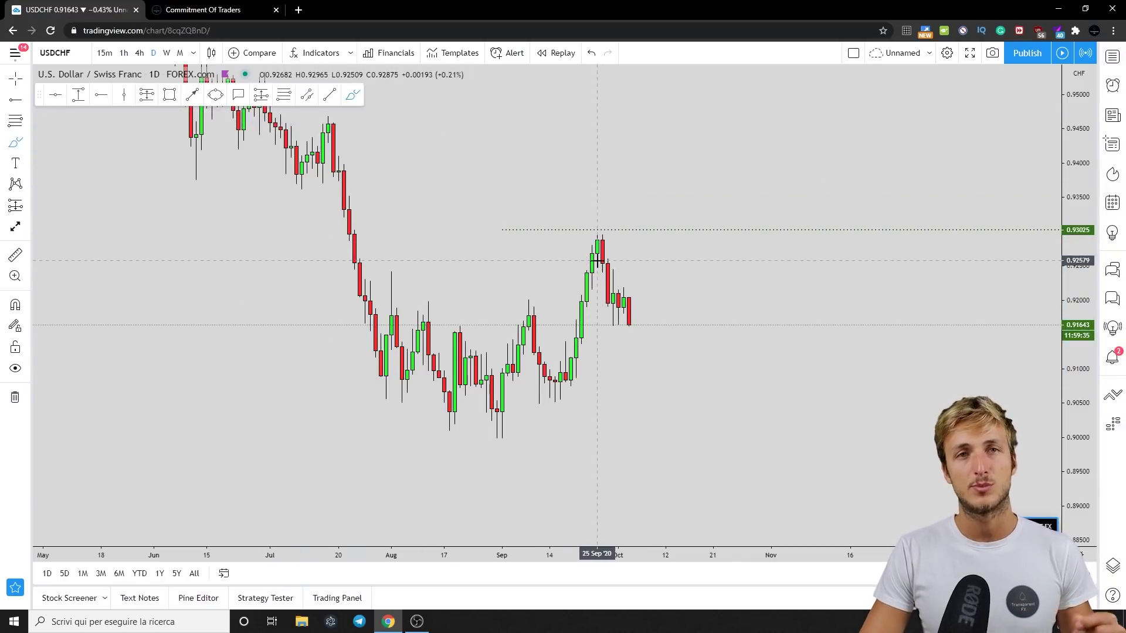
- Circle the late-September high and trace the pullback to 5 October 2020 twice with the brush, undoing the marks each time
left_click_drag(604, 238, 633, 329)
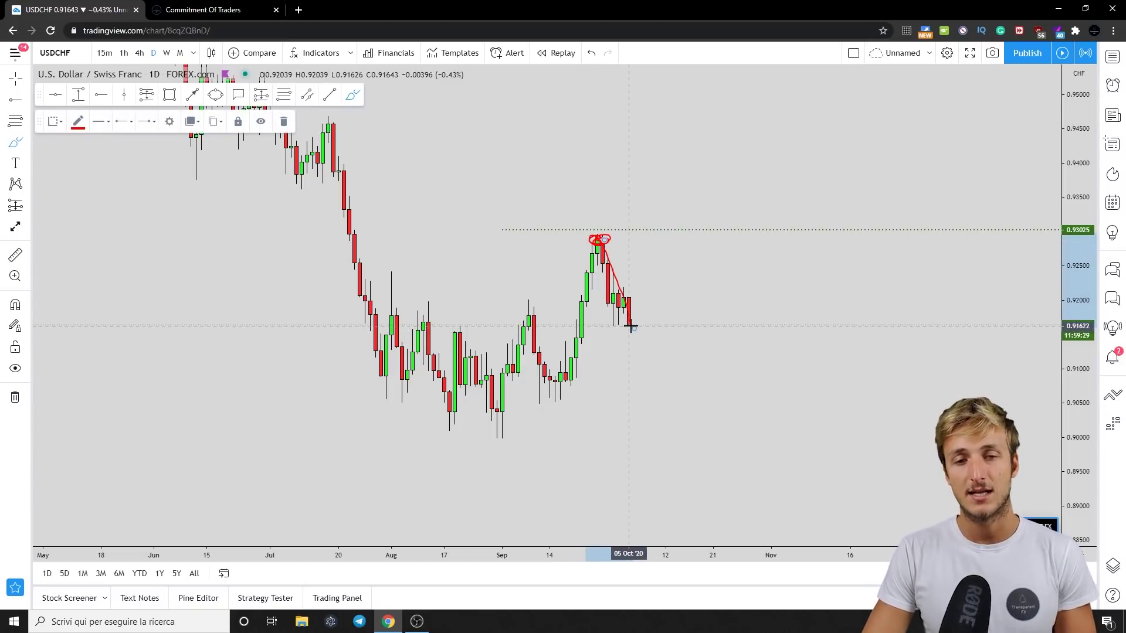
left_click_drag(601, 237, 628, 320)
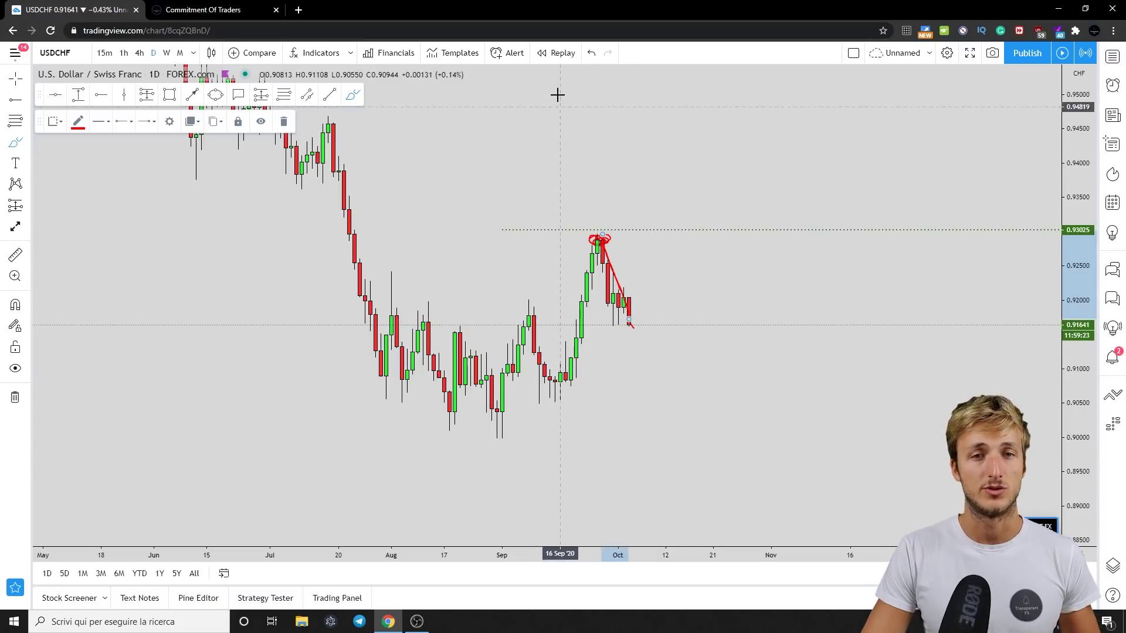
left_click(589, 53)
left_click(590, 54)
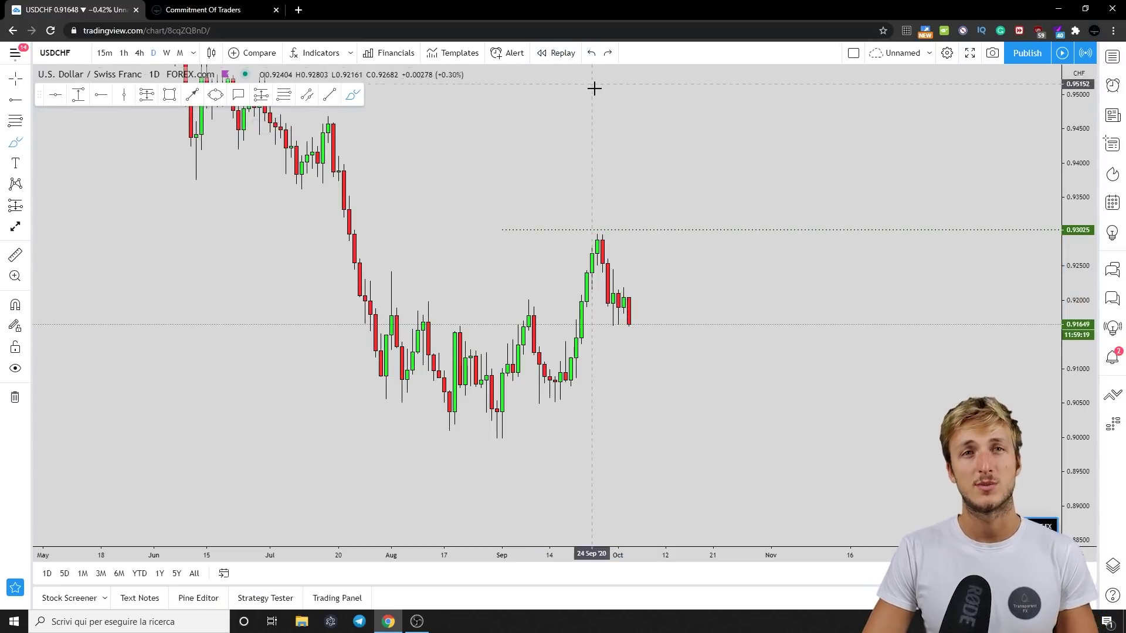
mouse_move(610, 237)
left_mouse_down()
mouse_move(596, 232)
mouse_move(629, 327)
left_mouse_up()
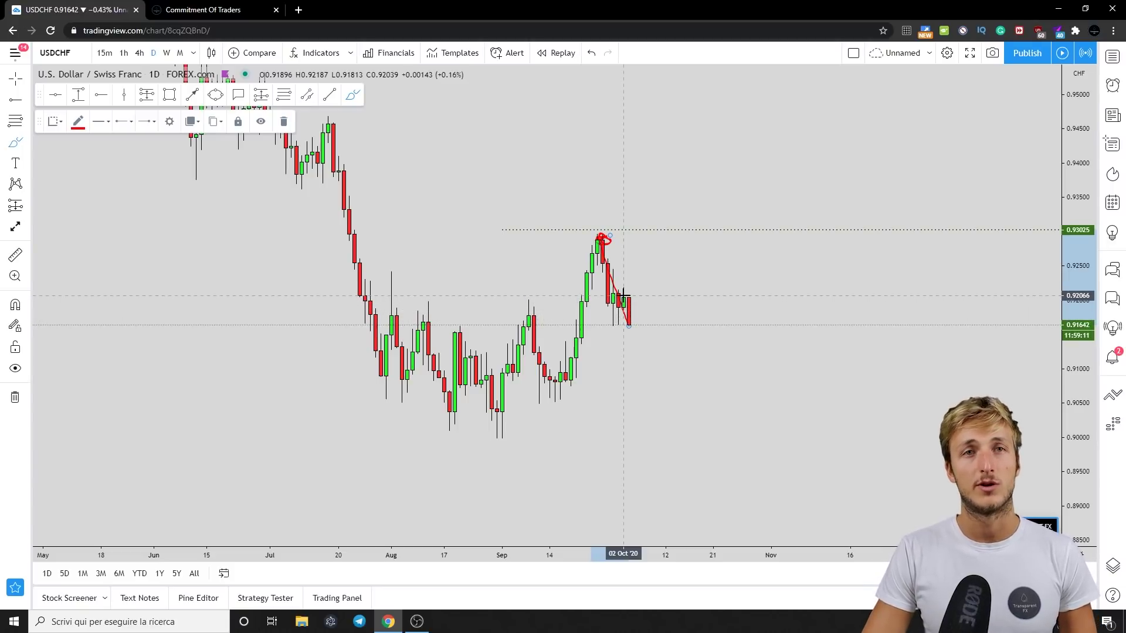
left_click_drag(598, 239, 629, 315)
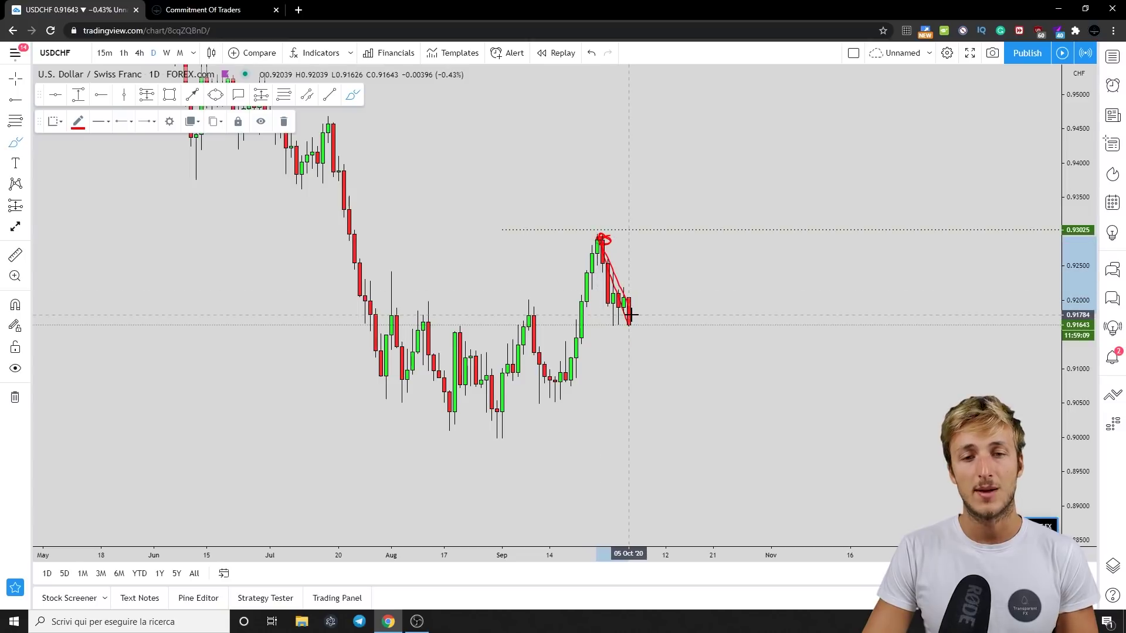
left_click(591, 53)
left_click(591, 53)
left_click(591, 53)
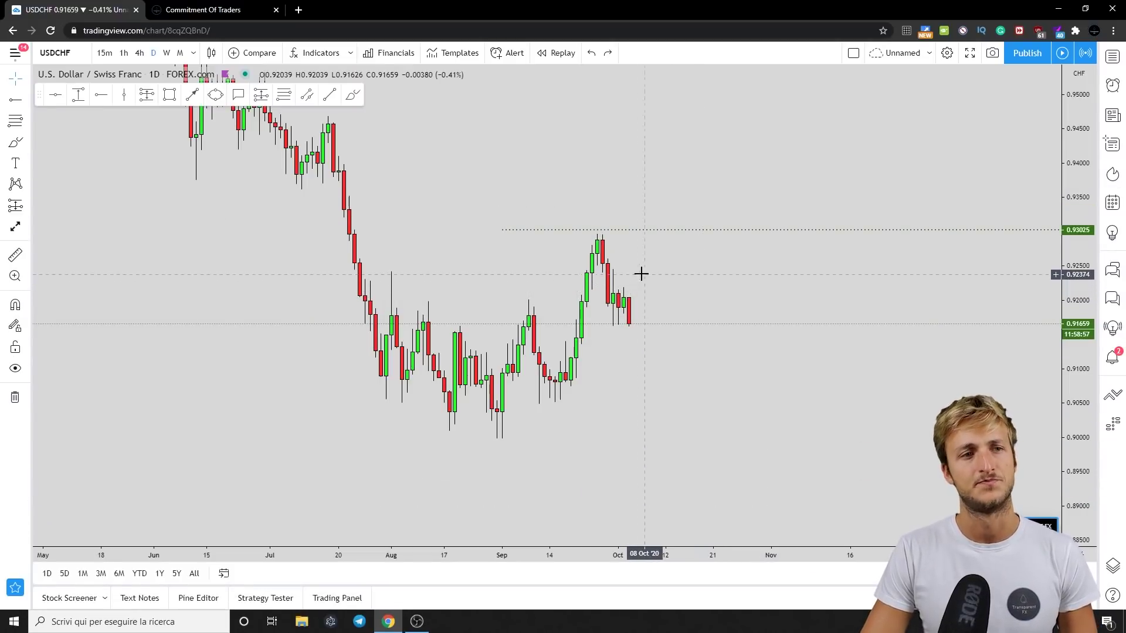
- Glance at the Commitment Of Traders page and return to the USDCHF chart
left_click(175, 10)
left_click(104, 13)
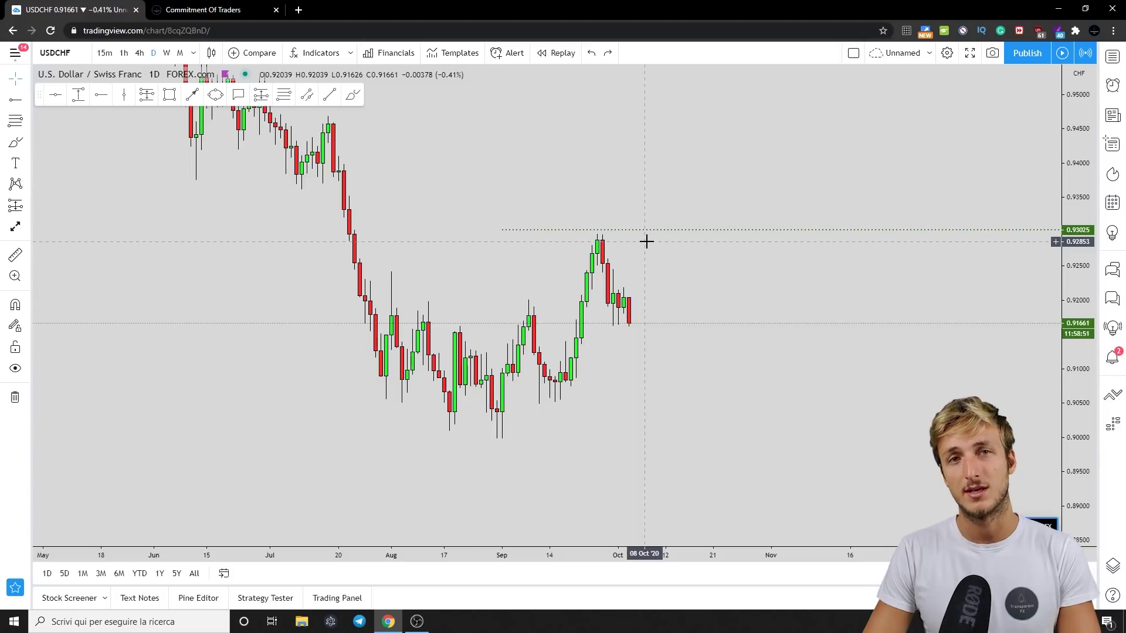
left_click_drag(638, 375, 653, 363)
- Draw a thin rectangle zone just below 0.92000 from the early-September 2020 high to just past the latest candle
left_click(350, 102)
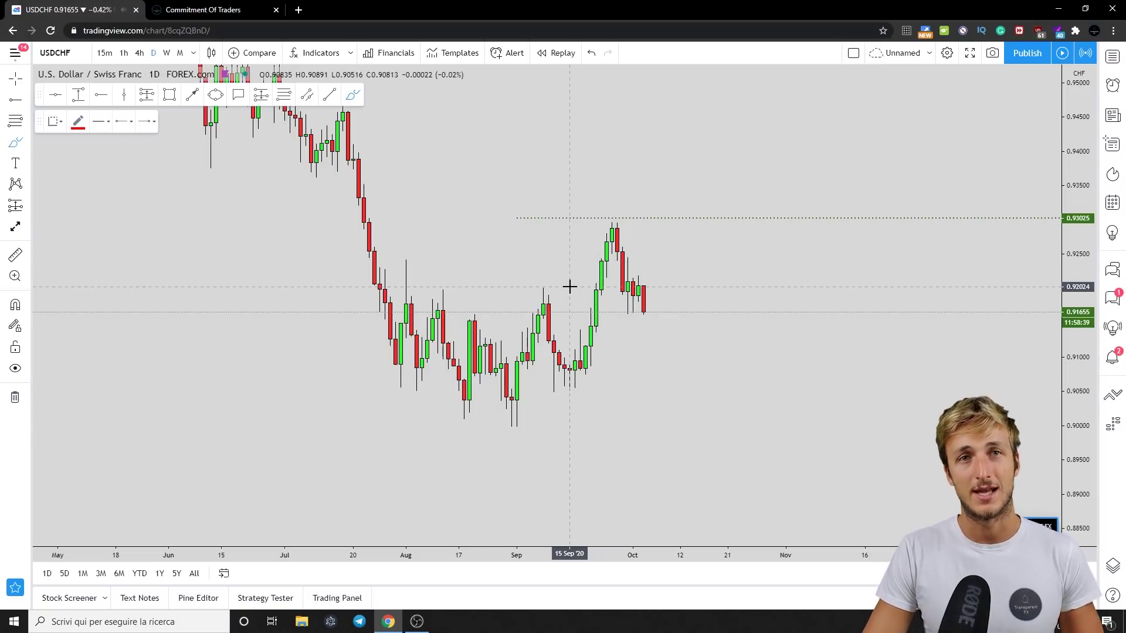
left_click(170, 95)
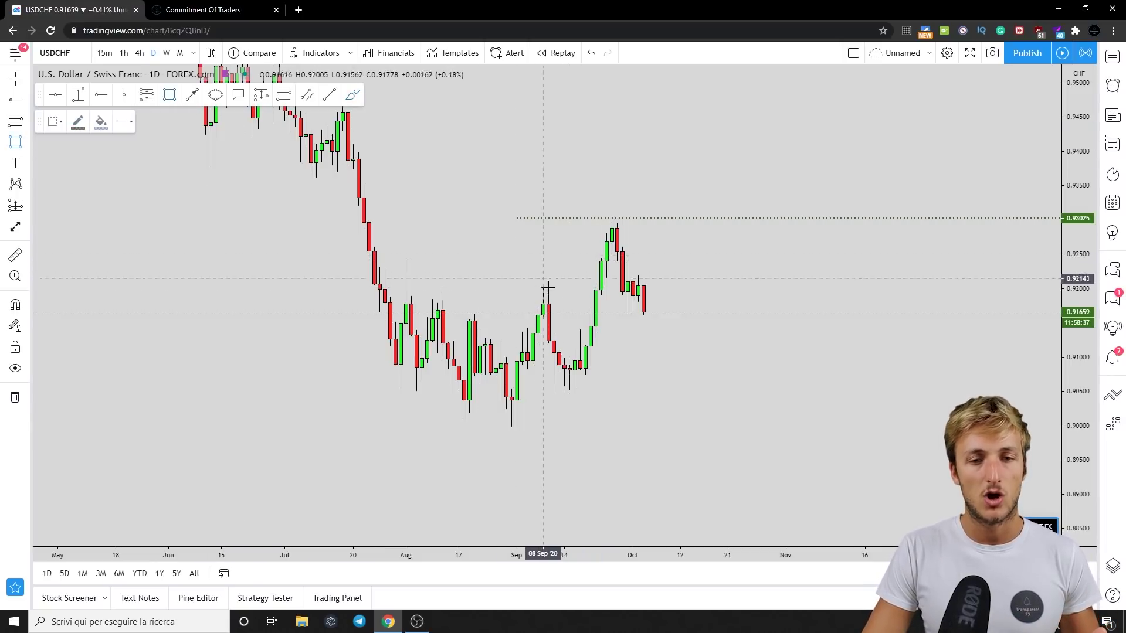
left_click_drag(532, 298, 685, 304)
left_click(712, 392)
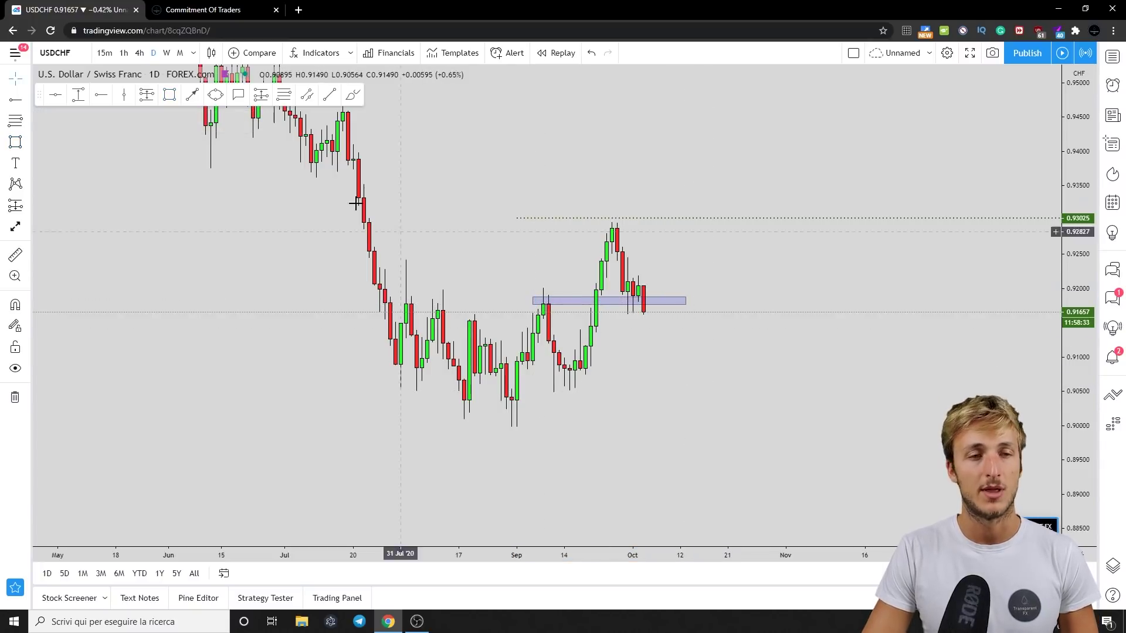
- Draw a second, taller rectangle zone between about 0.912 and 0.914, from 16 September 2020 to mid-October
left_click(170, 94)
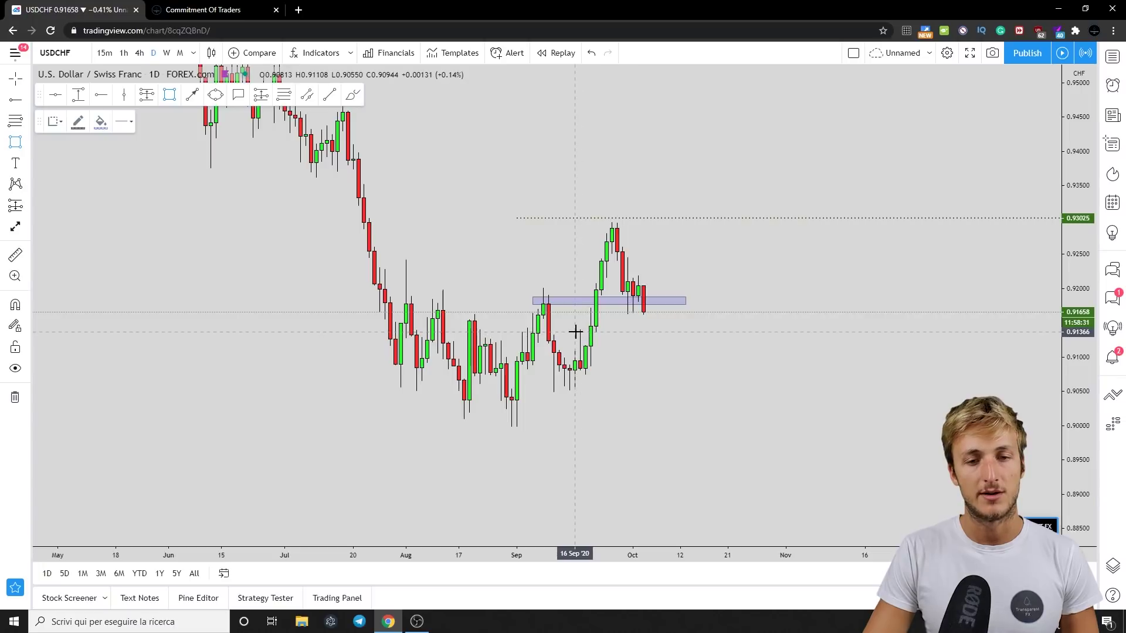
mouse_move(575, 331)
left_mouse_down()
mouse_move(680, 346)
mouse_move(691, 330)
left_mouse_up()
left_click(704, 352)
left_click(695, 354)
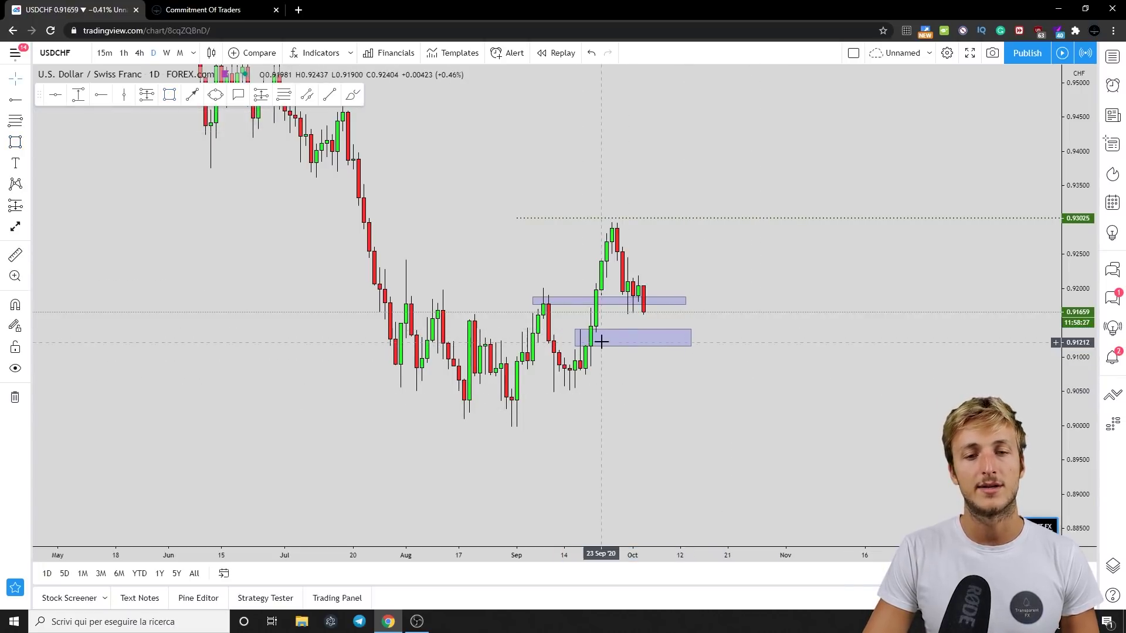
- Circle with the brush the early-September high and the latest candles on the upper zone, and both ends of the lower zone
left_click(352, 94)
left_click_drag(548, 293, 538, 300)
left_click(651, 297)
left_click_drag(652, 298, 632, 296)
mouse_move(583, 333)
left_mouse_down()
mouse_move(561, 336)
mouse_move(578, 339)
left_mouse_up()
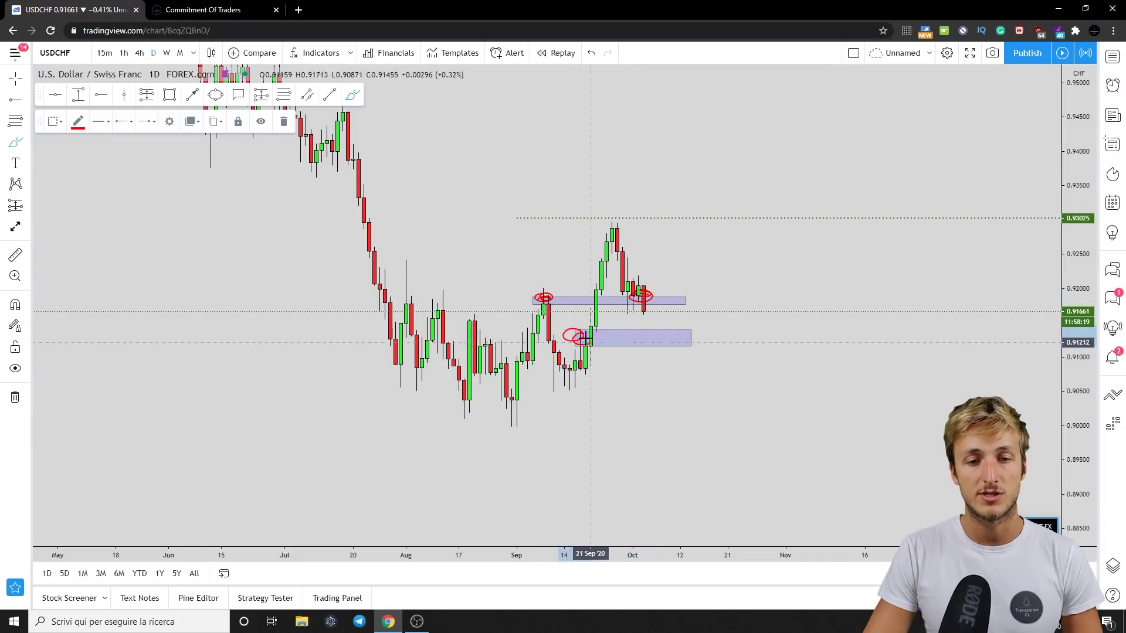
left_click_drag(659, 334, 645, 332)
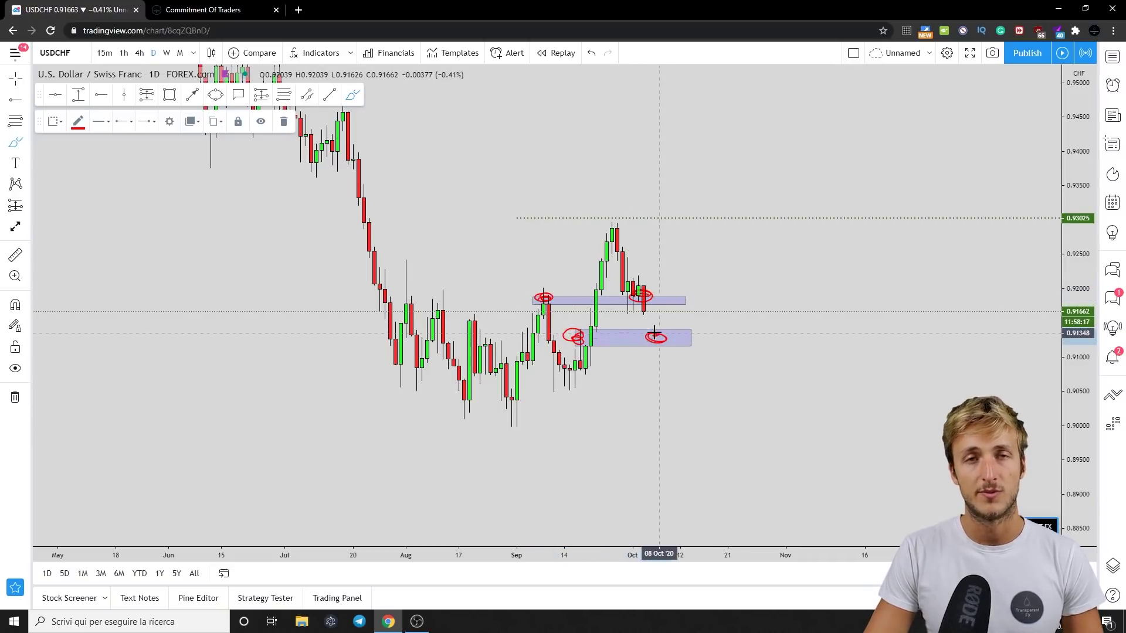
left_click(650, 328)
left_click(635, 317)
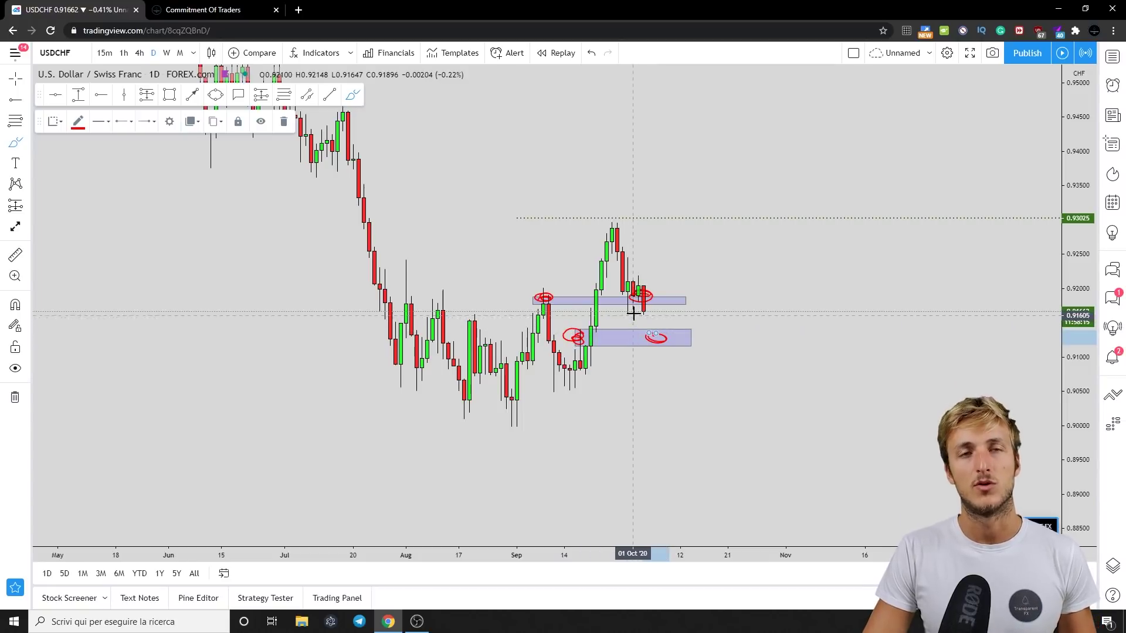
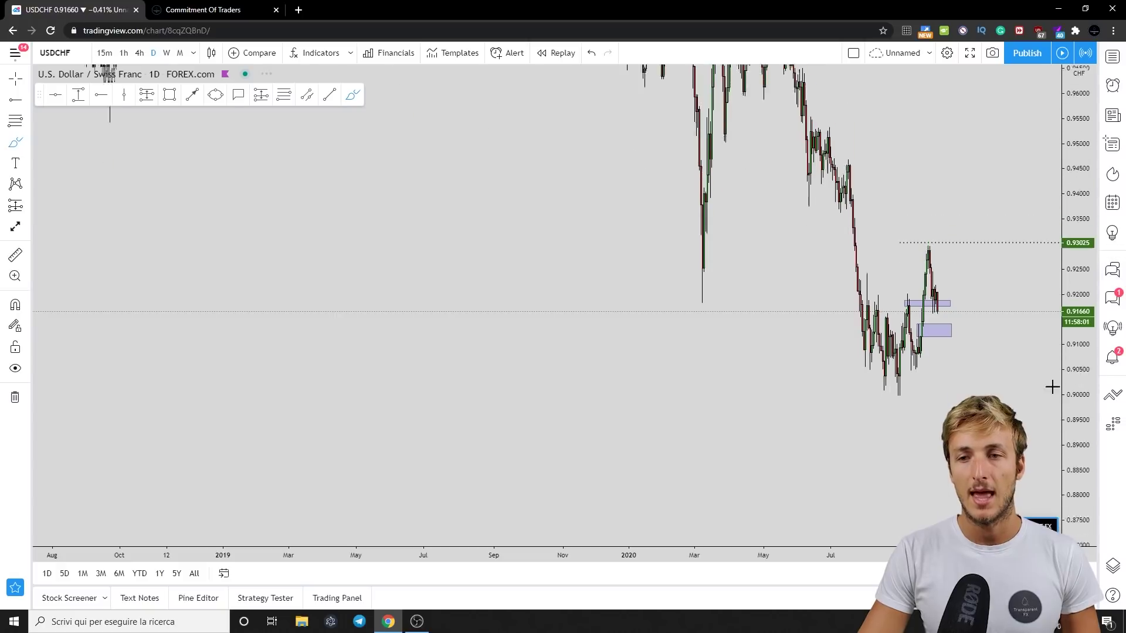
- Draw a long rectangle zone just below 0.97116, from 27 December 2018 to 22 July 2020
mouse_move(622, 327)
left_mouse_down()
mouse_move(543, 410)
mouse_move(550, 422)
mouse_move(655, 398)
left_mouse_up()
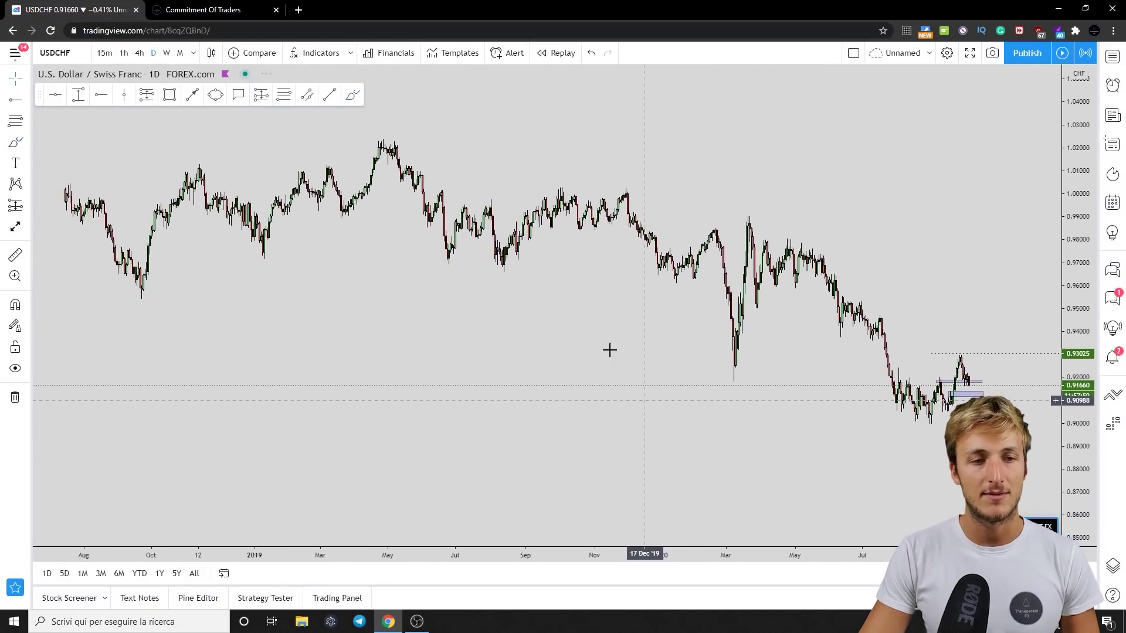
left_click(170, 95)
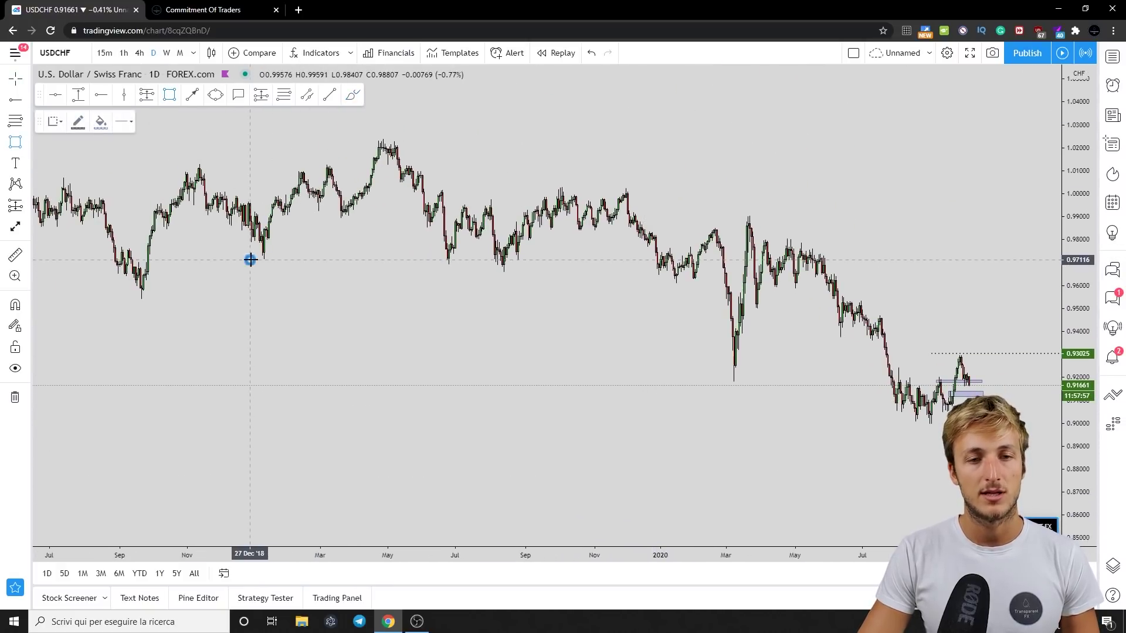
left_click_drag(250, 260, 886, 265)
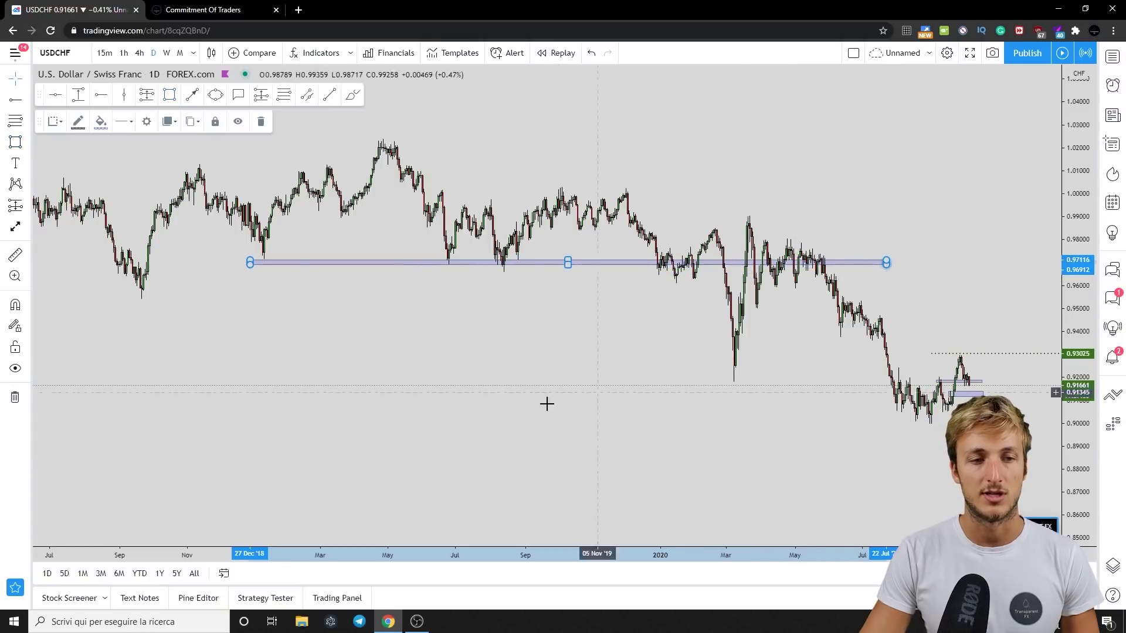
- Circle with the brush the three 2019 bounces on the zone near 0.97, trace its 2020 stretch, and undo these marks
left_click_drag(250, 259, 296, 204)
left_click(352, 95)
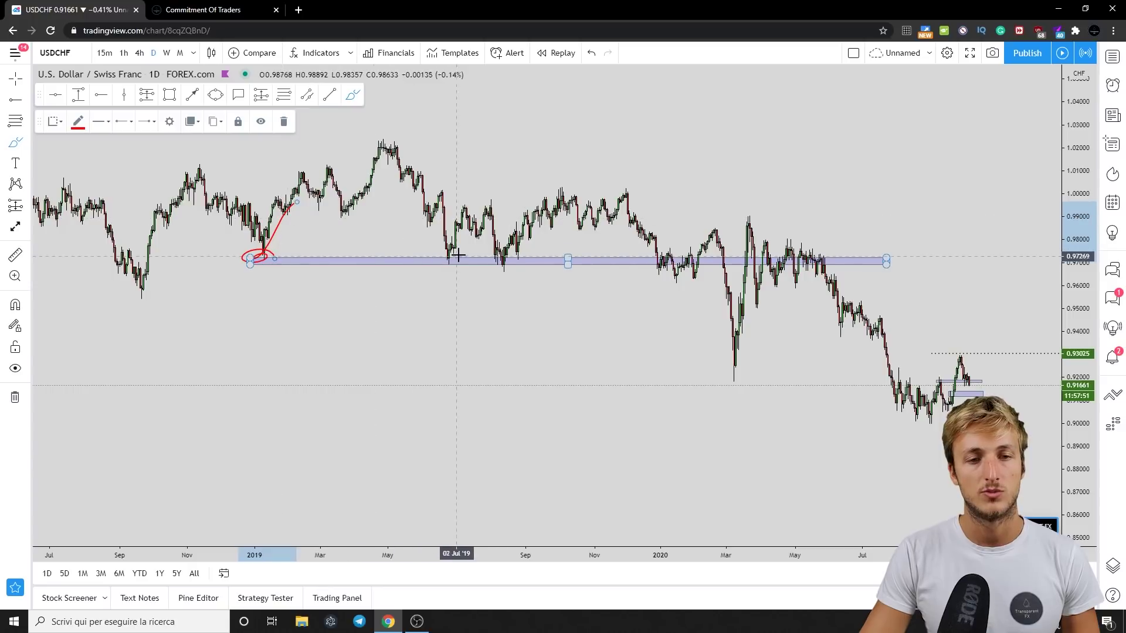
mouse_move(455, 254)
left_mouse_down()
mouse_move(459, 235)
mouse_move(494, 263)
mouse_move(505, 260)
left_mouse_up()
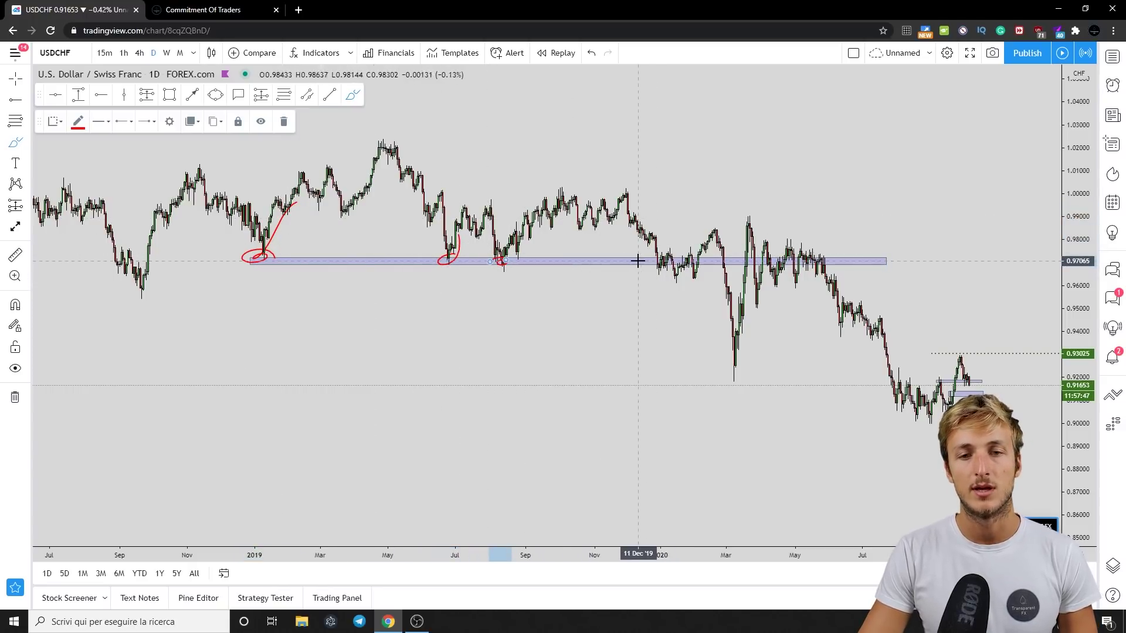
left_click_drag(640, 261, 856, 259)
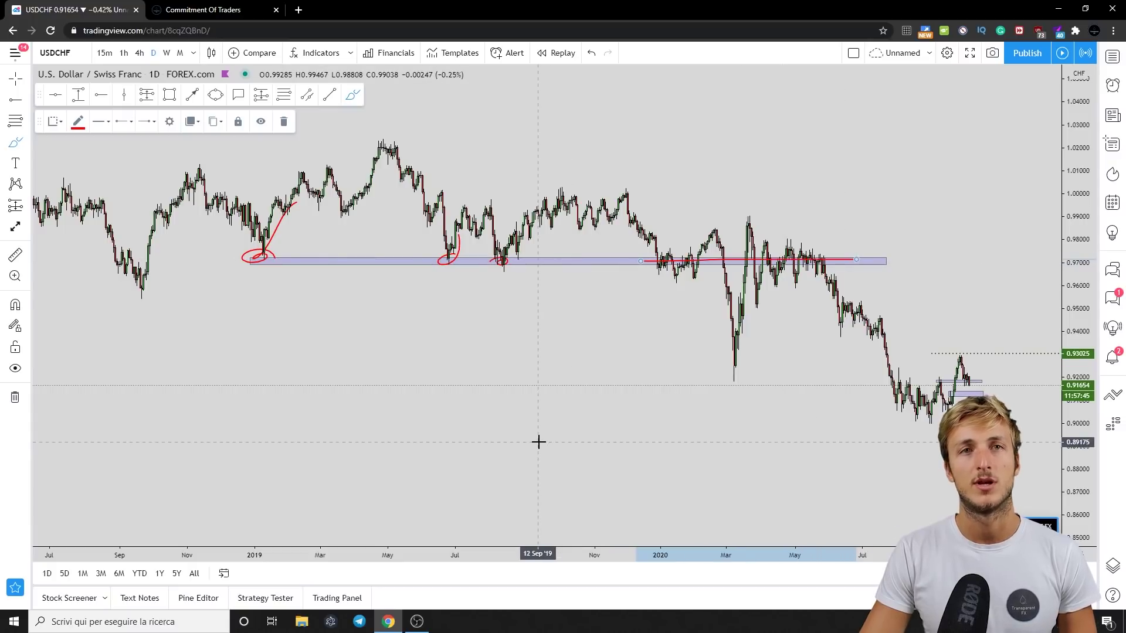
left_click(591, 53)
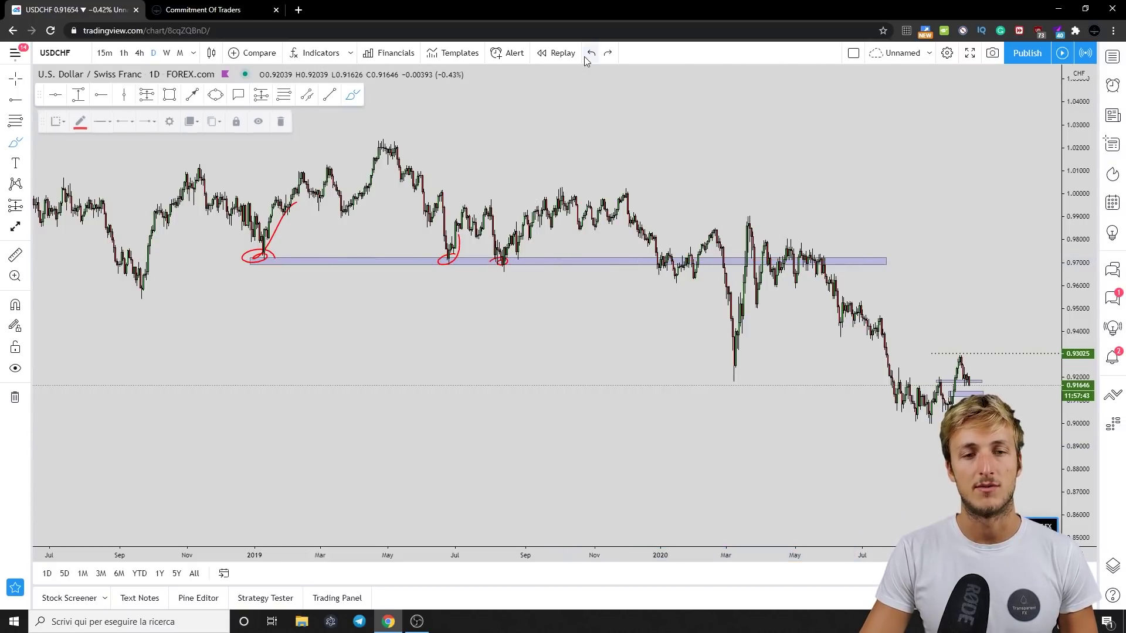
left_click(591, 52)
left_click(591, 53)
left_click(591, 53)
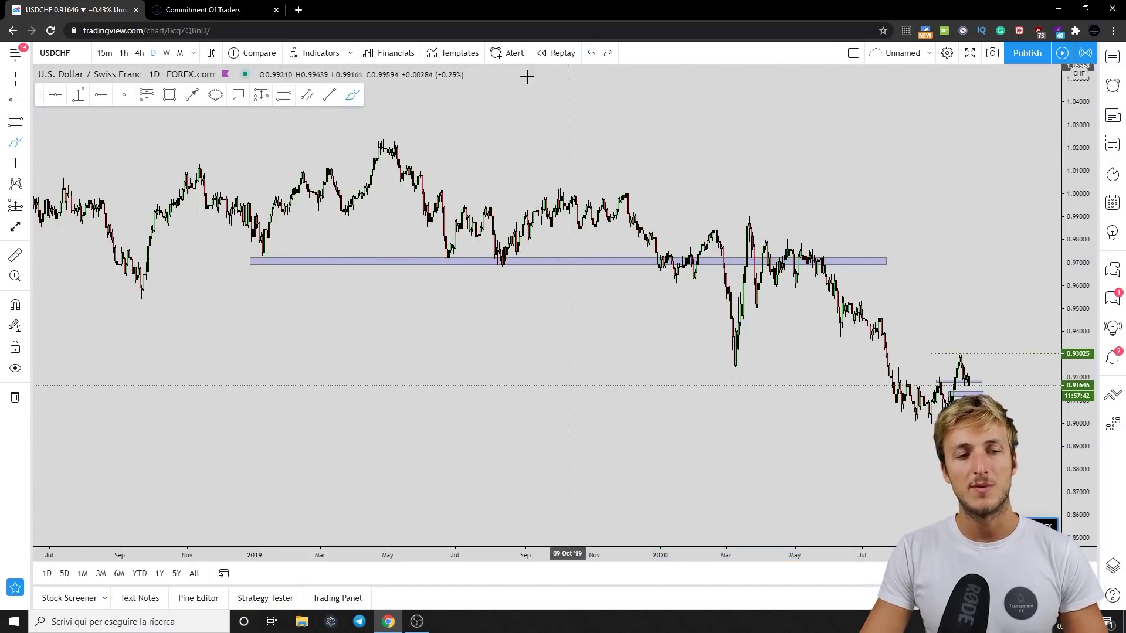
- Draw a second long rectangle zone between about 0.953 and 0.957, from 5 September 2018 to 29 July 2020
left_click(169, 94)
left_click(122, 293)
left_click(887, 293)
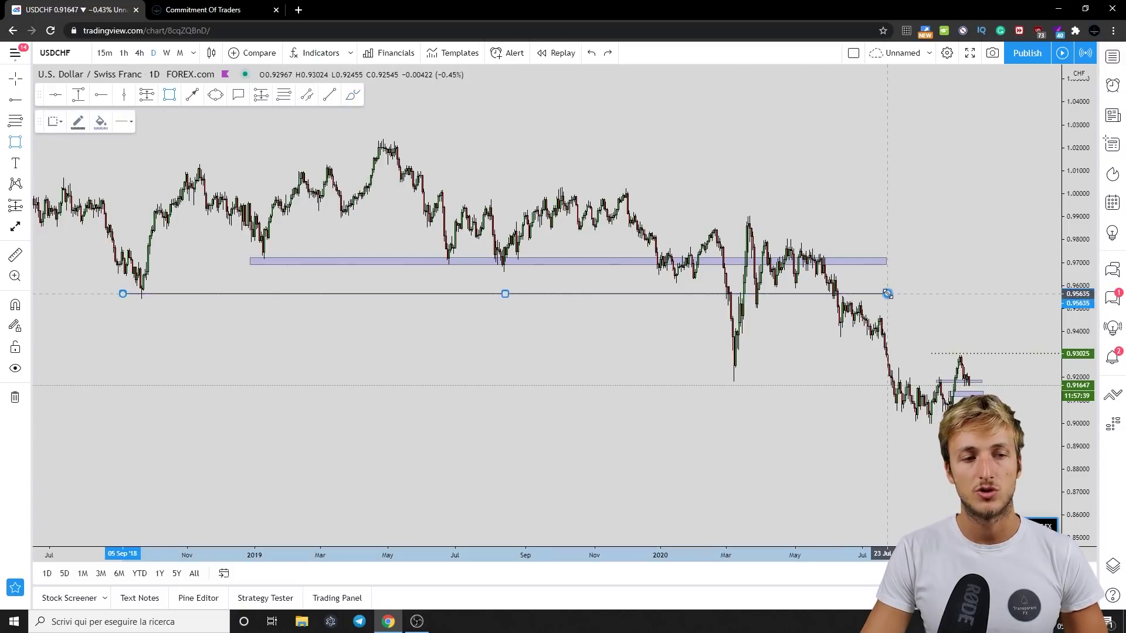
left_click_drag(888, 293, 893, 300)
key("Escape")
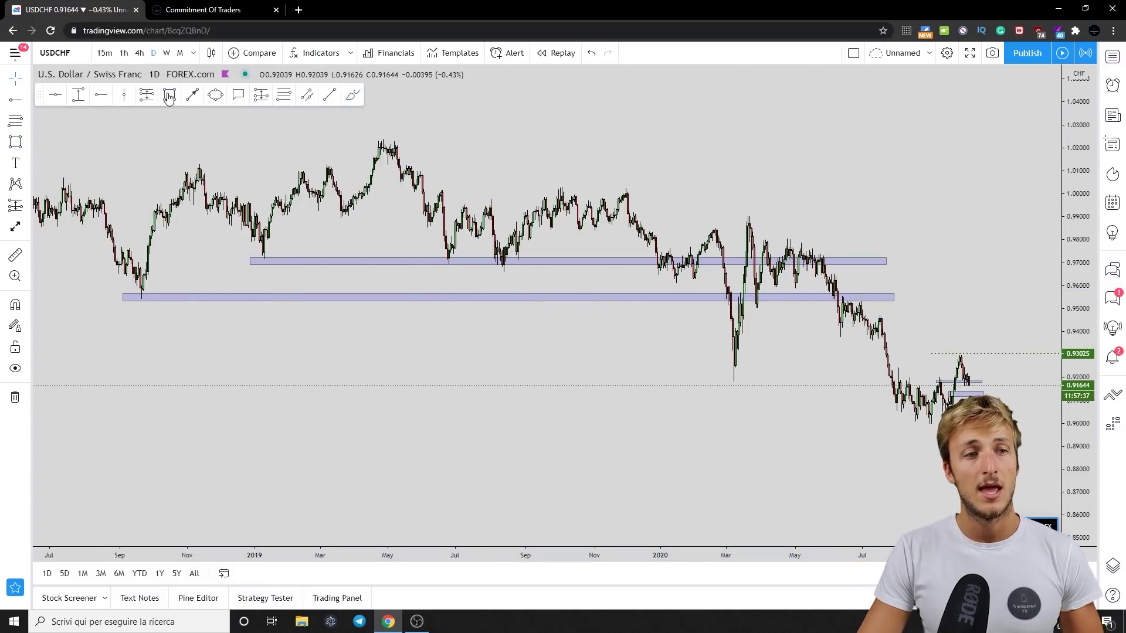
- Draw two more long rectangle zones, one around 1.00000 from 27 November 2018 and one just above 1.01125 from 2 November 2018
left_click(169, 95)
left_click(216, 195)
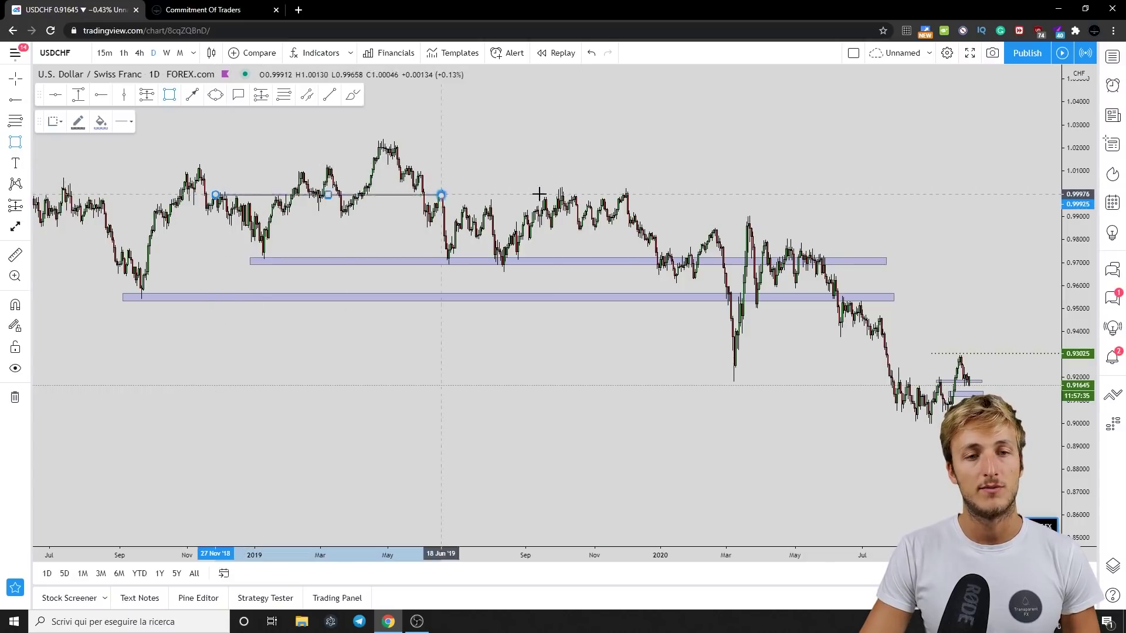
left_click(812, 191)
key("Escape")
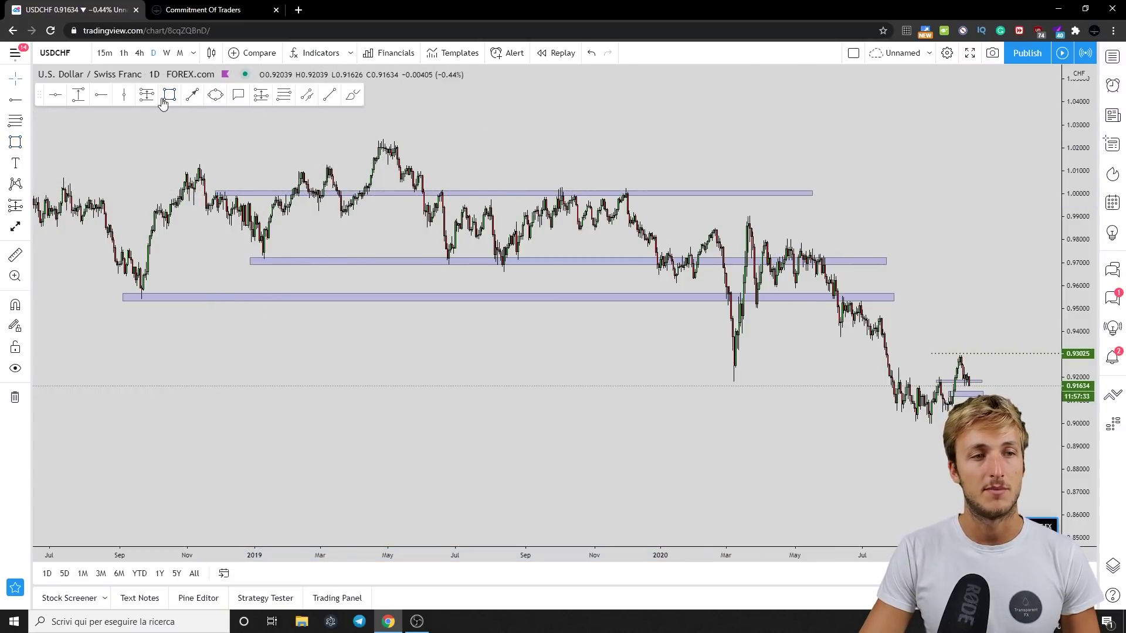
left_click(169, 95)
left_click(189, 169)
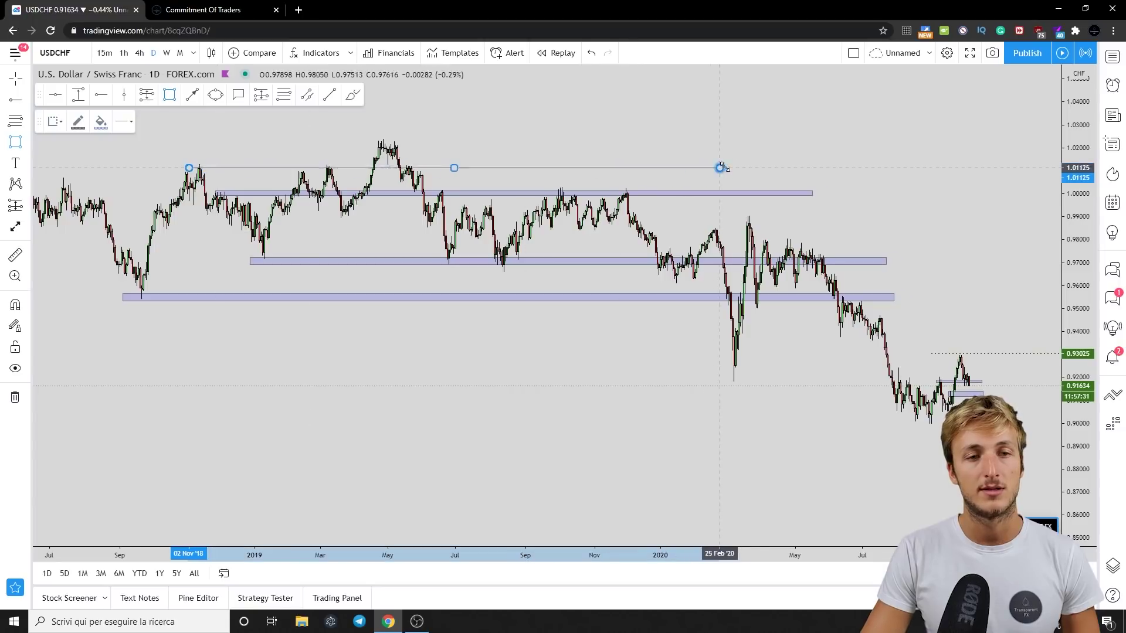
left_click(747, 161)
- Circle with the brush the March 2020 price crossings of the zone near 0.955 and of the zone near 0.97
left_click_drag(438, 139, 401, 136)
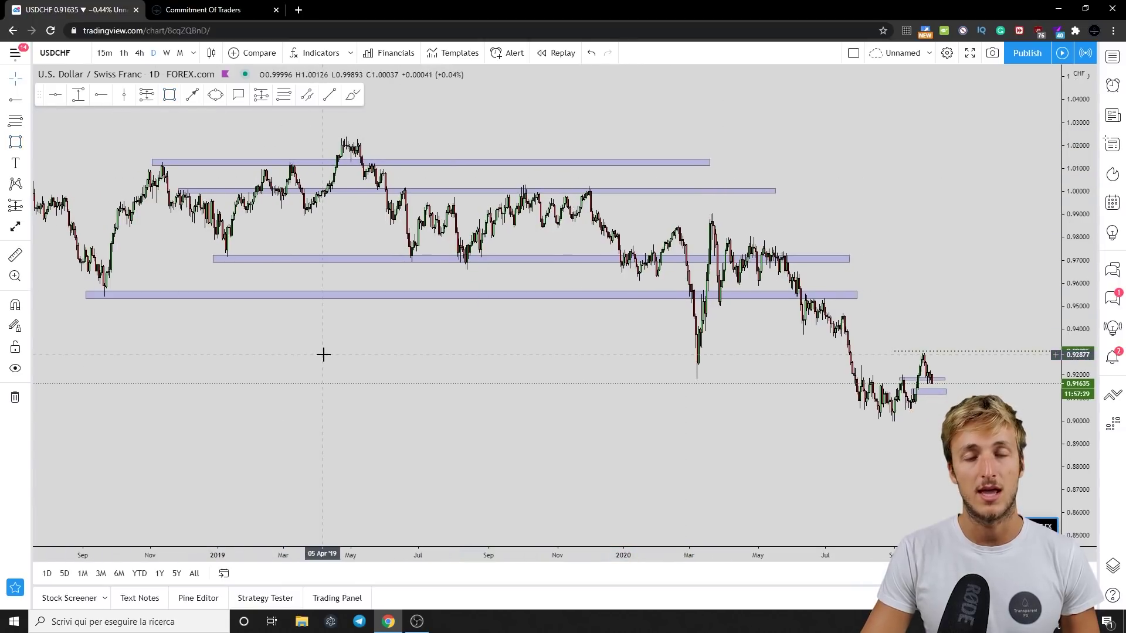
left_click_drag(323, 354, 395, 354)
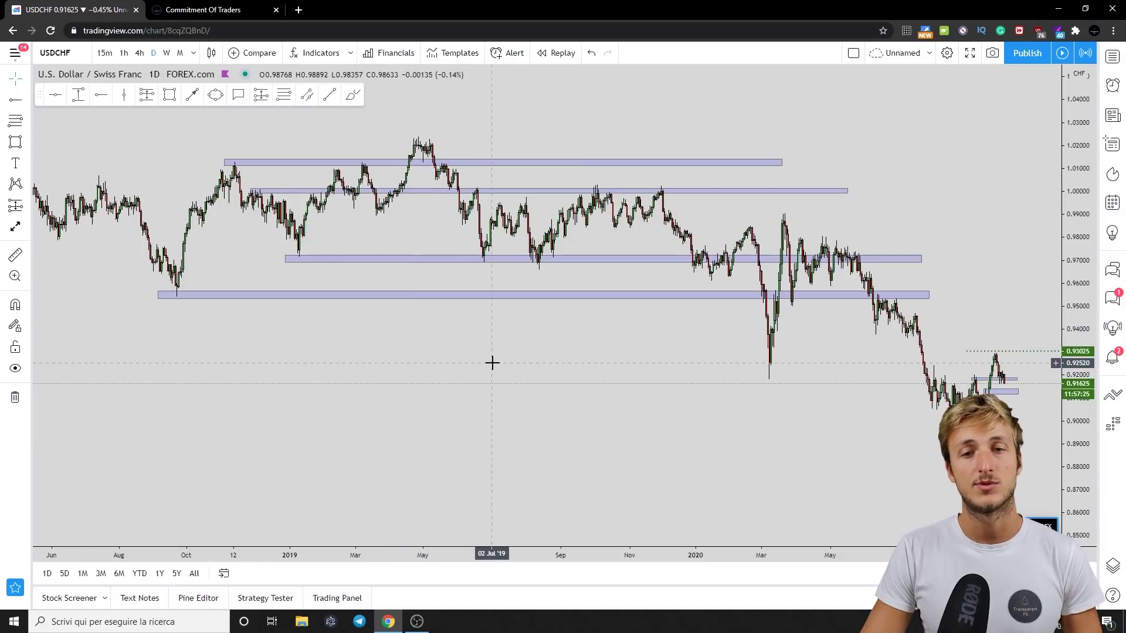
left_click(353, 101)
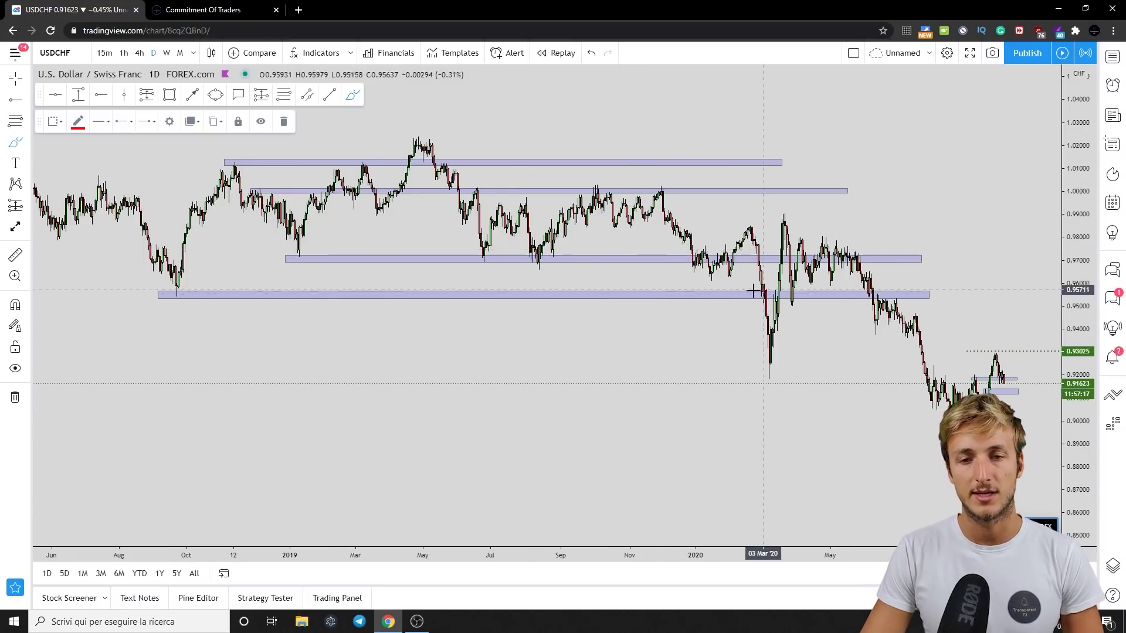
mouse_move(762, 295)
left_mouse_down()
mouse_move(792, 287)
mouse_move(782, 259)
mouse_move(793, 260)
left_mouse_up()
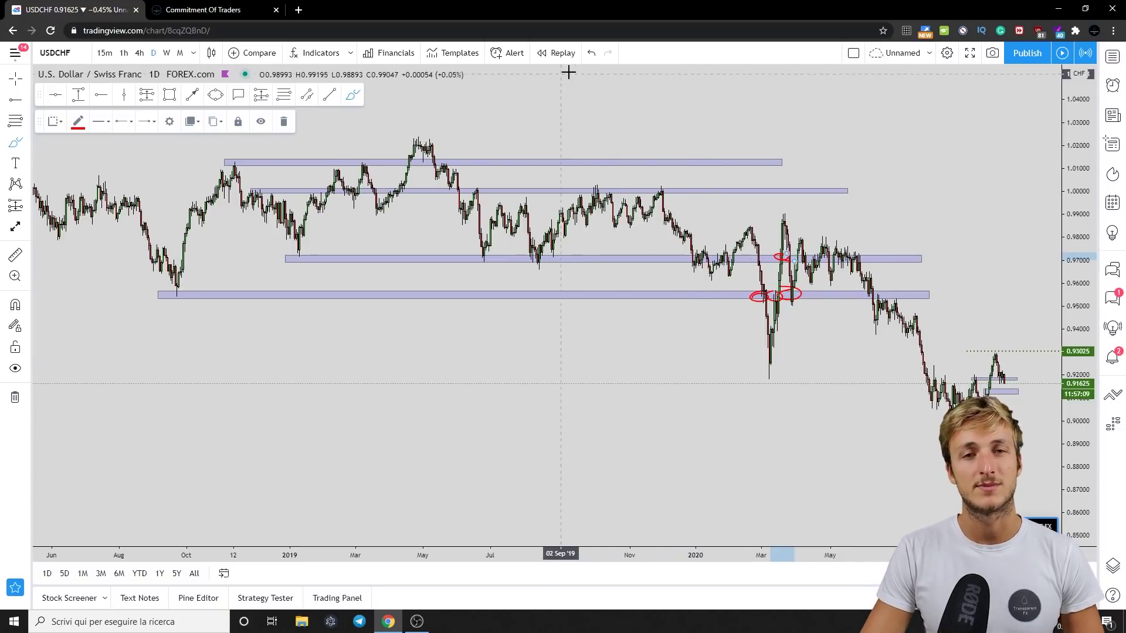
- Undo the brush circles, keeping the two upper zones by redoing their drawing
left_click(591, 54)
left_click(591, 53)
left_click(591, 54)
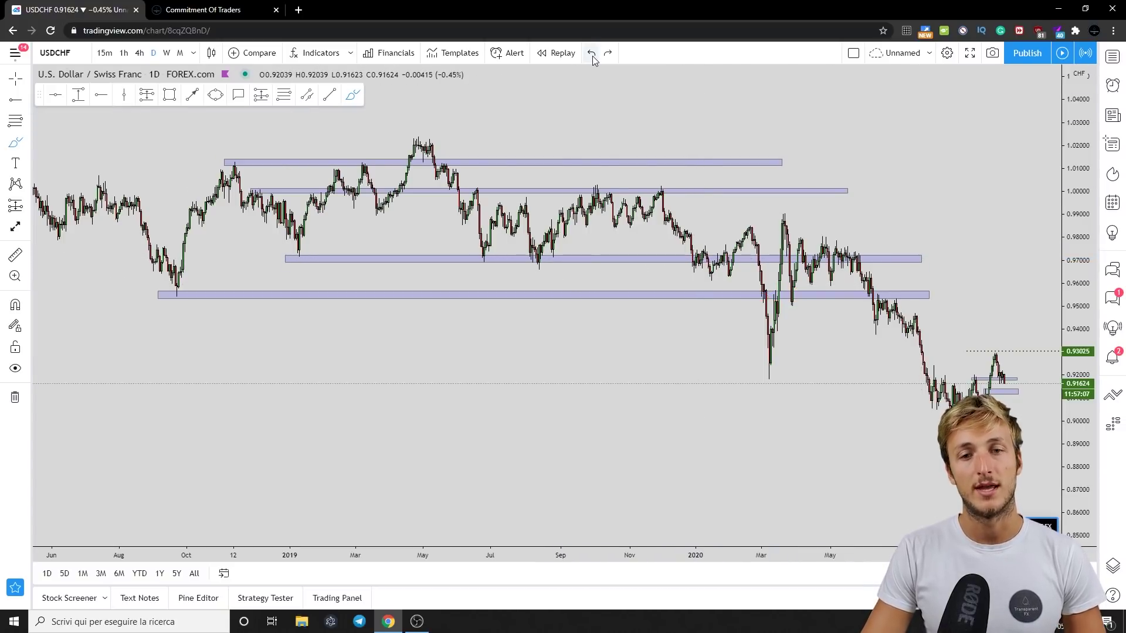
left_click(591, 54)
left_click(592, 53)
left_click(592, 53)
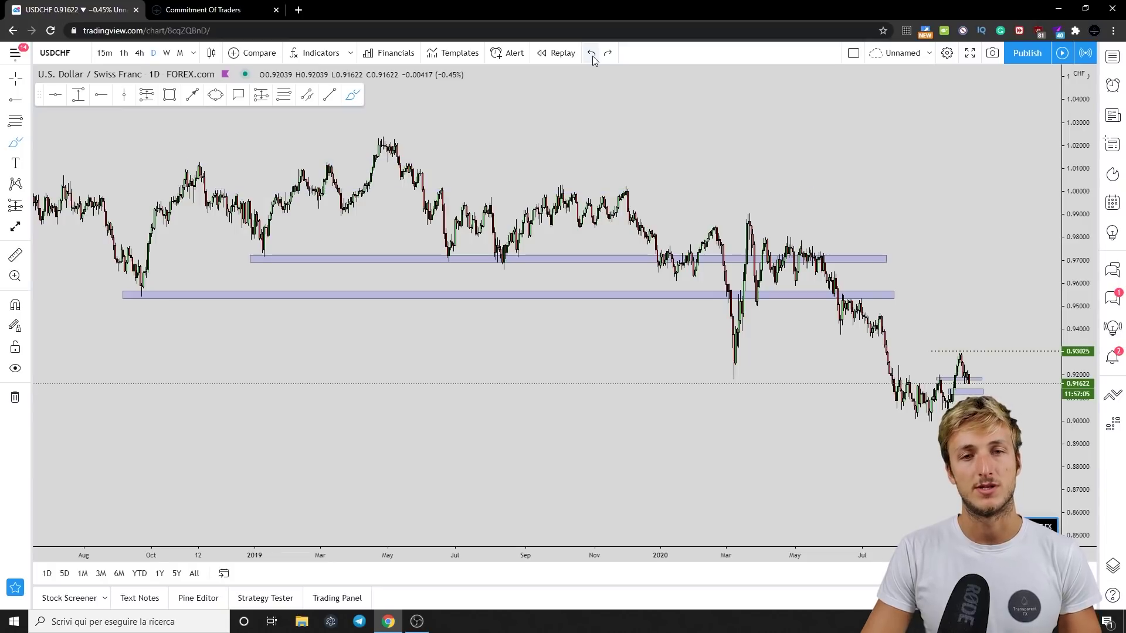
left_click(608, 53)
left_click(608, 53)
- Circle with the brush the late-May and mid-June 2019 touches on the 1.00000 zone, and undo the last stroke
left_click_drag(455, 378, 547, 374)
left_click_drag(1084, 427, 1006, 251)
left_click_drag(578, 379, 516, 459)
mouse_move(480, 487)
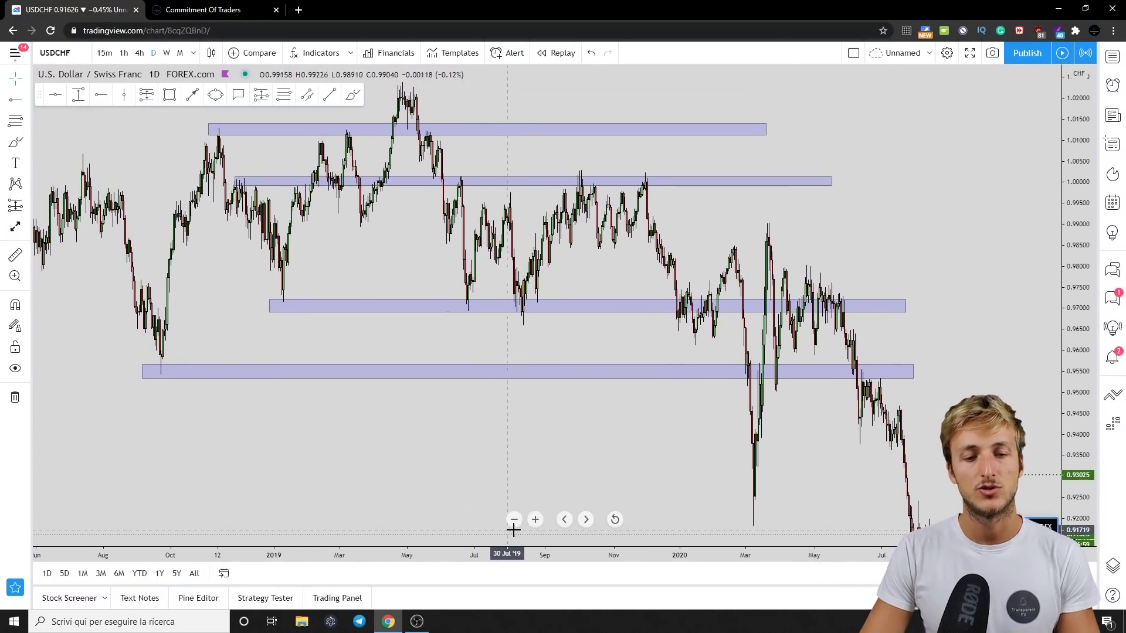
left_click(535, 518)
left_click_drag(366, 428, 468, 422)
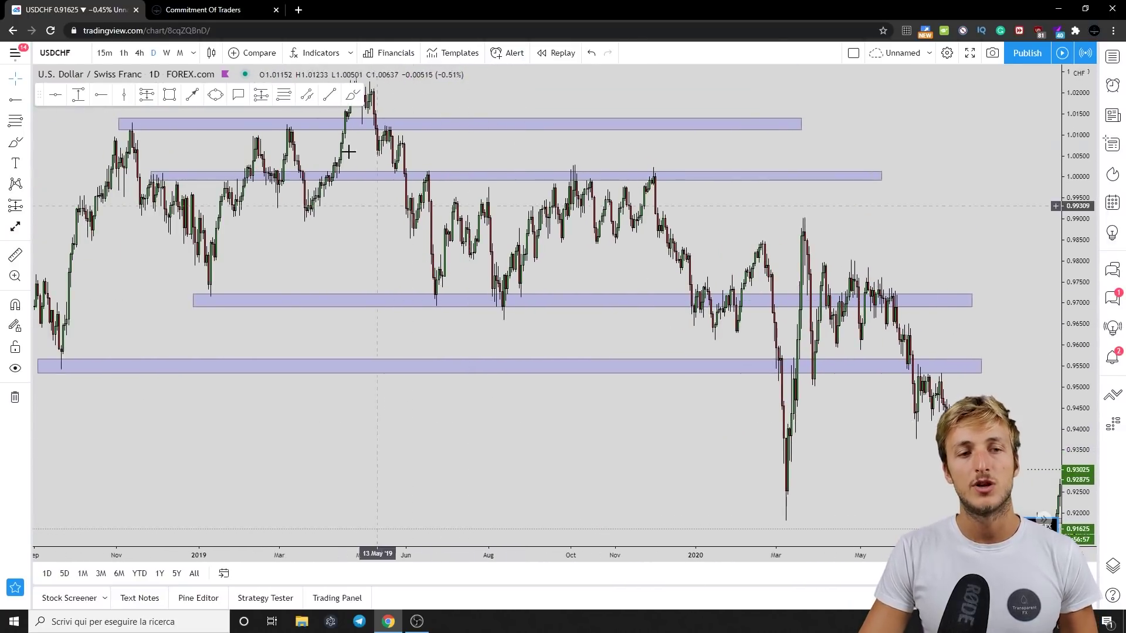
left_click(352, 94)
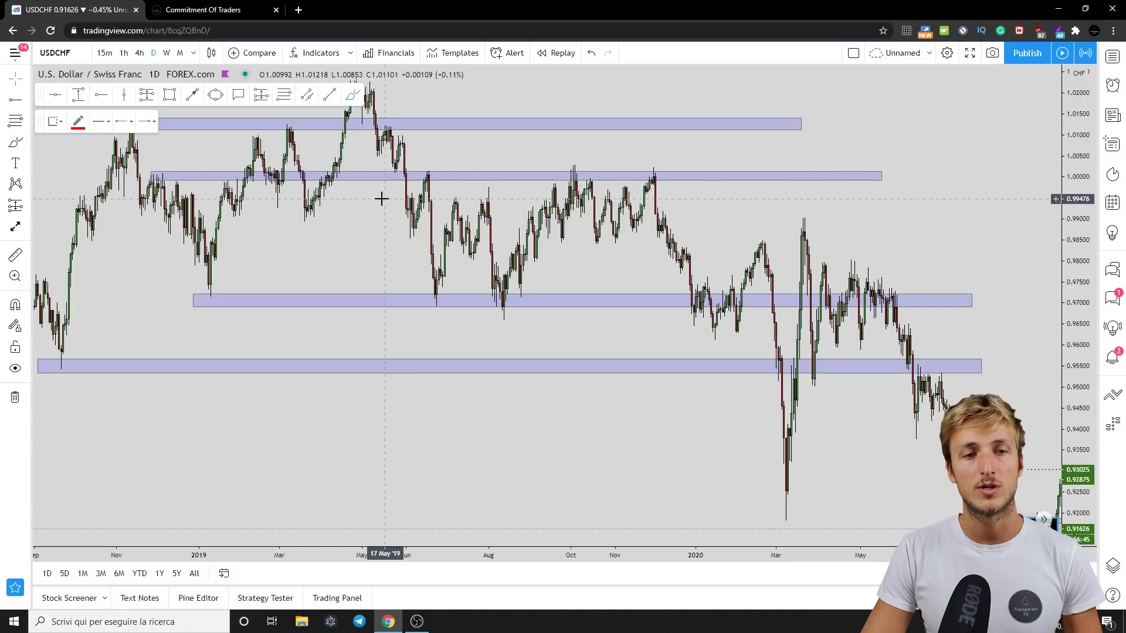
mouse_move(394, 174)
left_mouse_down()
mouse_move(402, 201)
mouse_move(413, 193)
mouse_move(426, 204)
mouse_move(436, 306)
left_mouse_up()
left_click(591, 53)
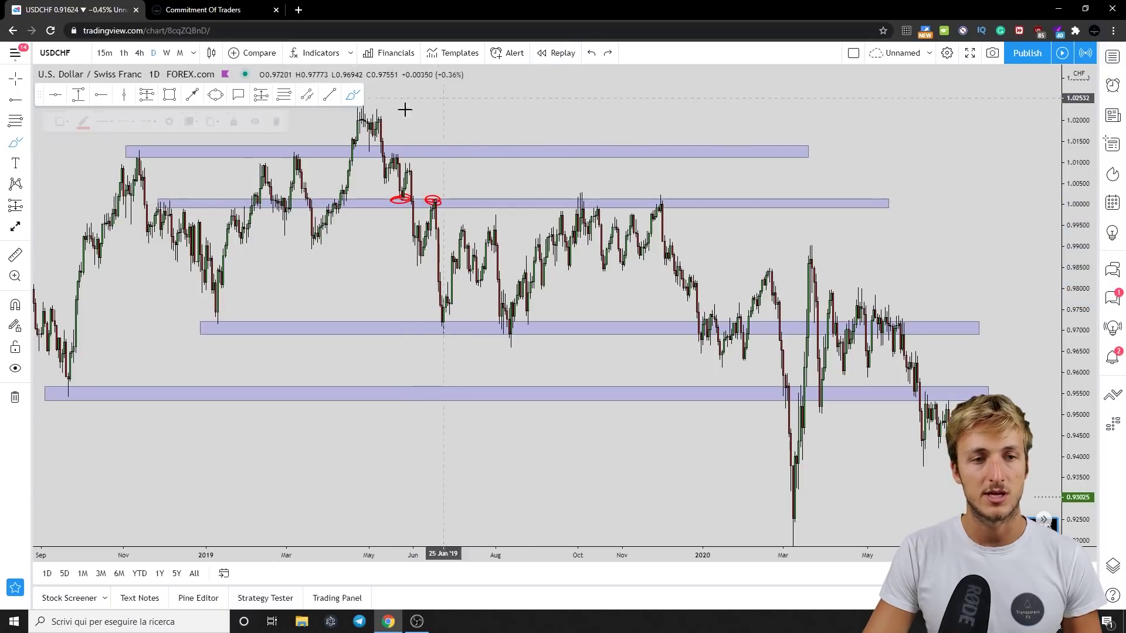
- Circle with the brush the May 2019 touches and the February and March 2019 highs on the uppermost zone
mouse_move(376, 146)
left_mouse_down()
mouse_move(392, 149)
mouse_move(413, 203)
left_mouse_up()
left_click_drag(395, 269, 473, 285)
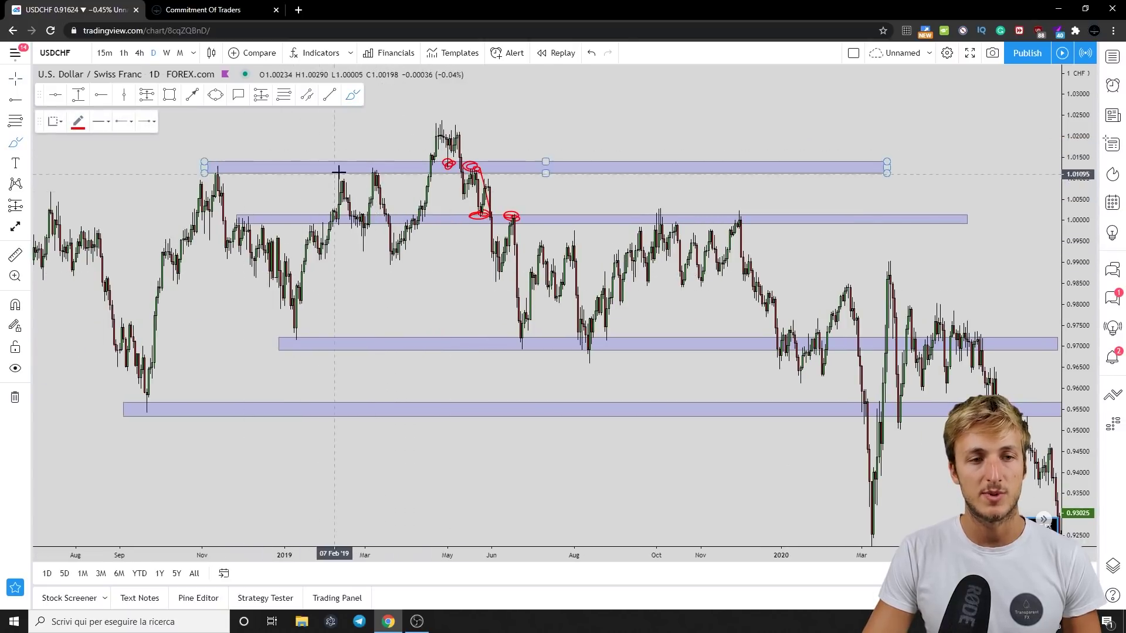
left_click_drag(337, 175, 340, 178)
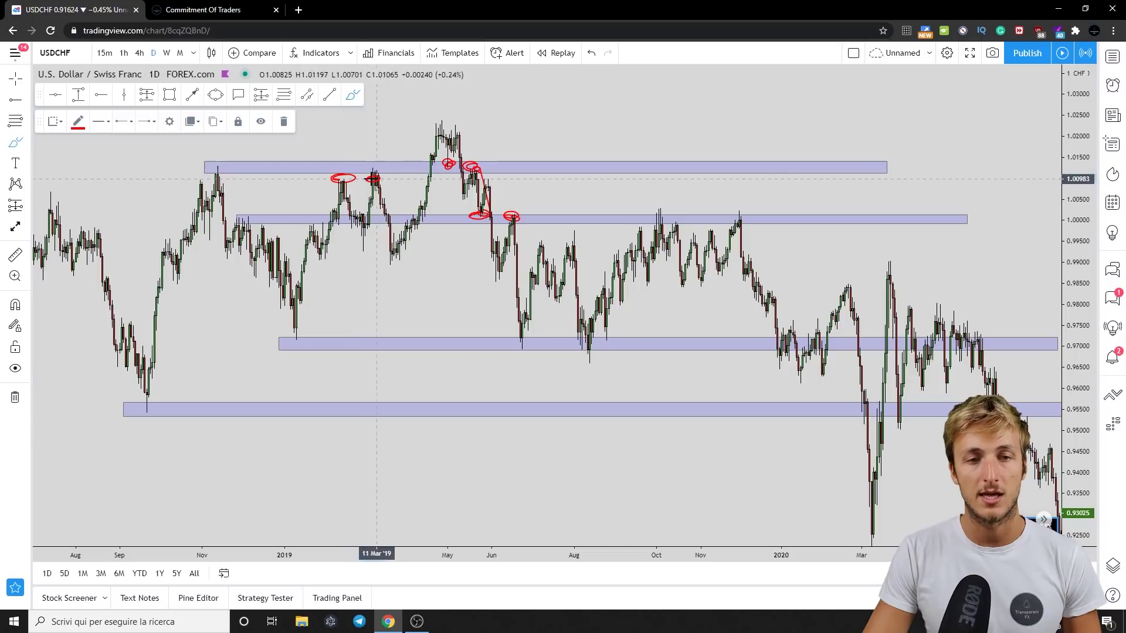
- Circle with the brush the June 2020 break and retest of the lowest long zone, near 0.955
left_click_drag(406, 282, 251, 244)
left_click_drag(643, 176, 602, 128)
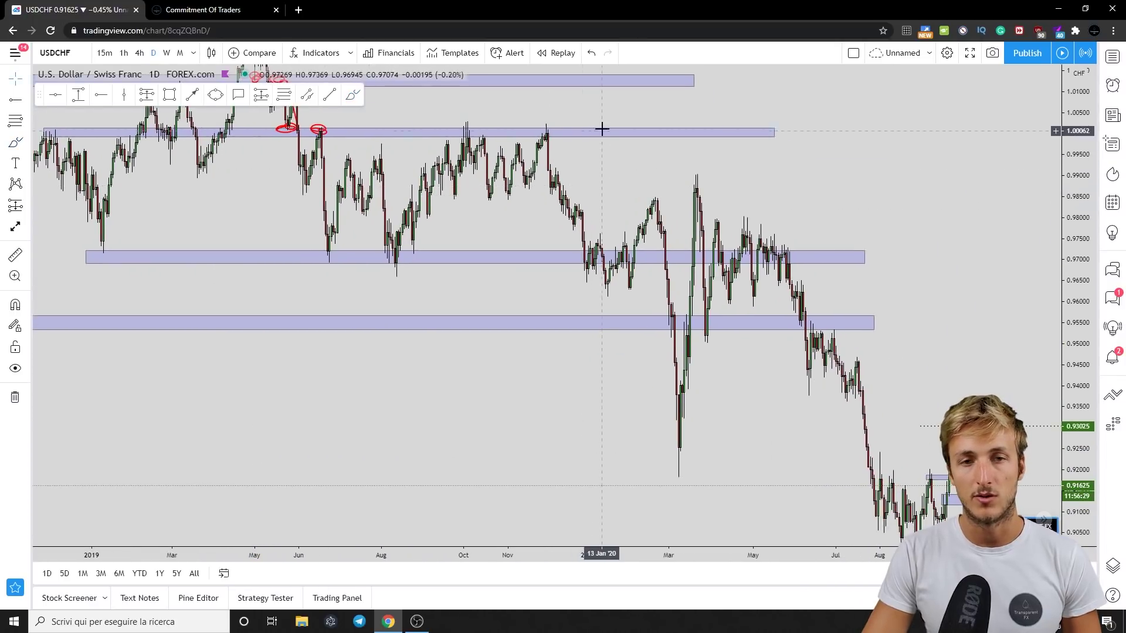
left_click(353, 95)
mouse_move(799, 320)
left_mouse_down()
mouse_move(789, 321)
mouse_move(820, 324)
left_mouse_up()
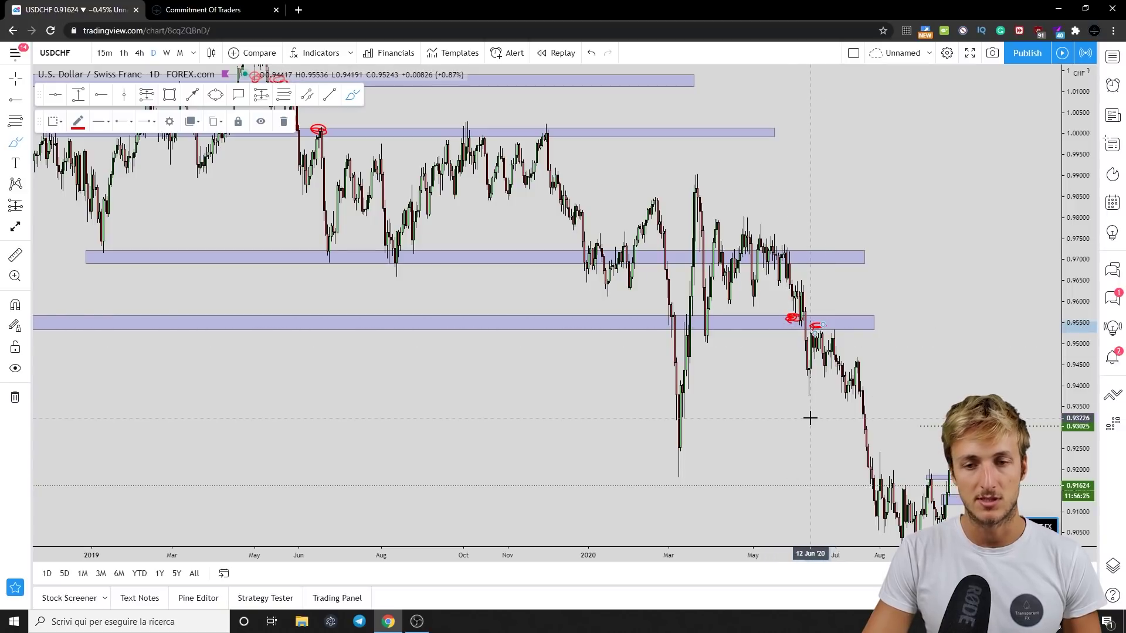
- Undo all the remaining brush marks on the long zones
left_click(590, 53)
left_click(591, 53)
left_click(590, 53)
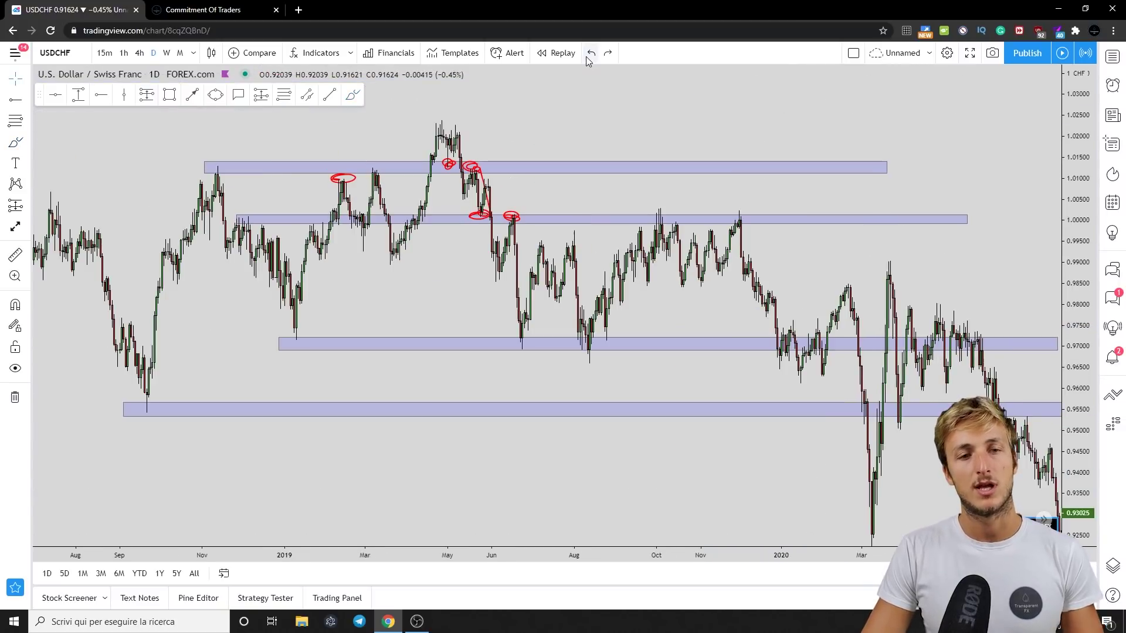
left_click(591, 52)
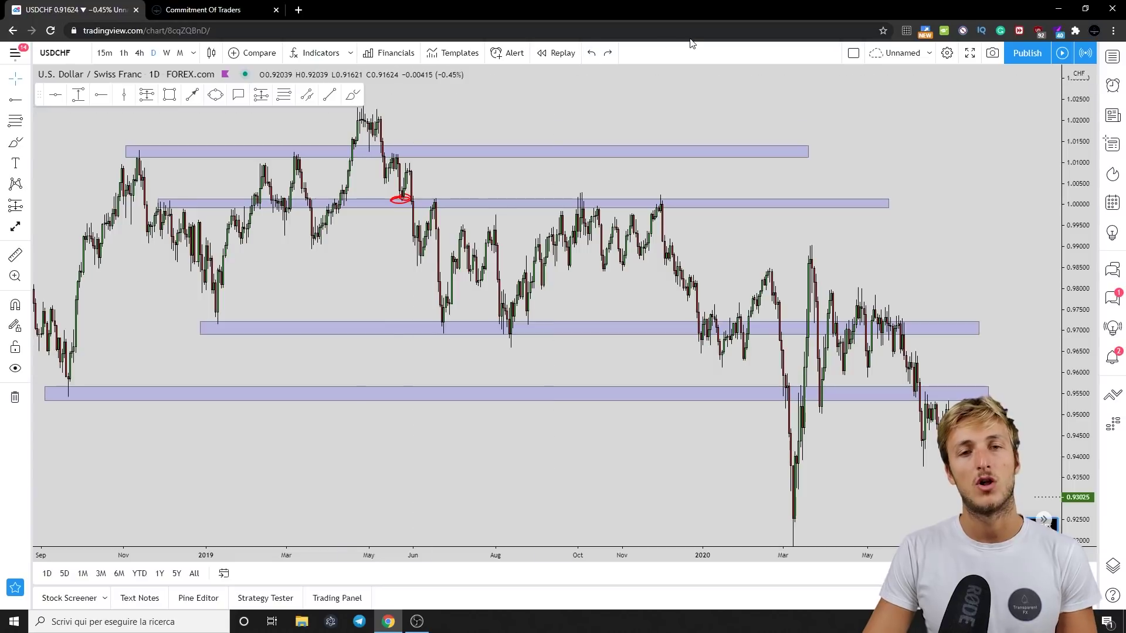
left_click(592, 53)
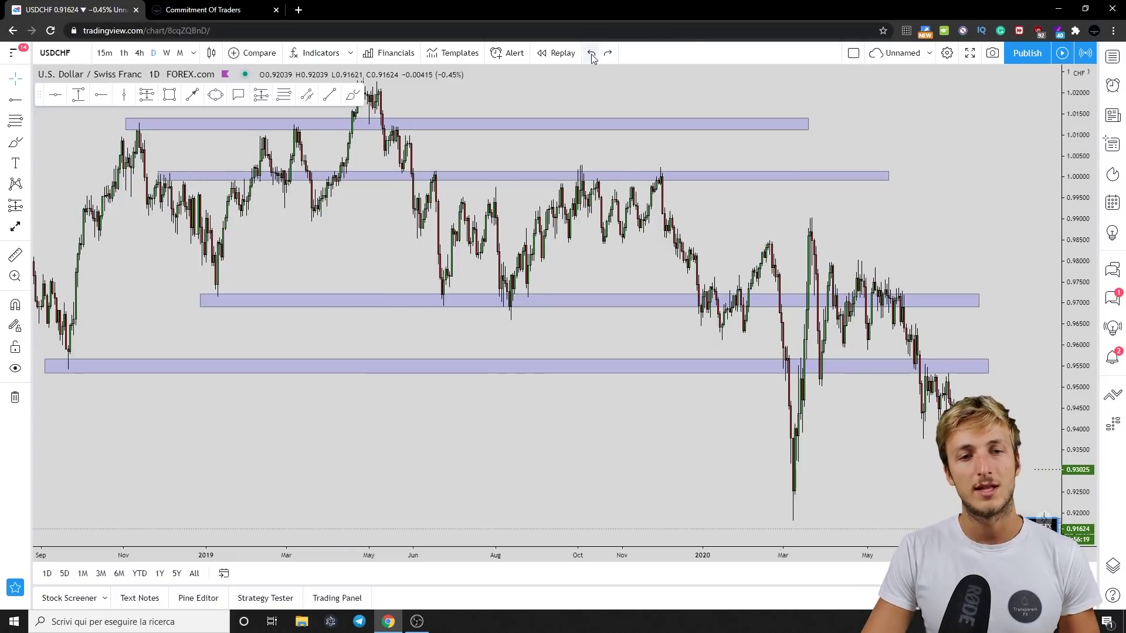
- Delete the four long support and resistance zones near 1.0125, 1.0000, 0.970 and 0.955
right_click(588, 104)
left_click(562, 122)
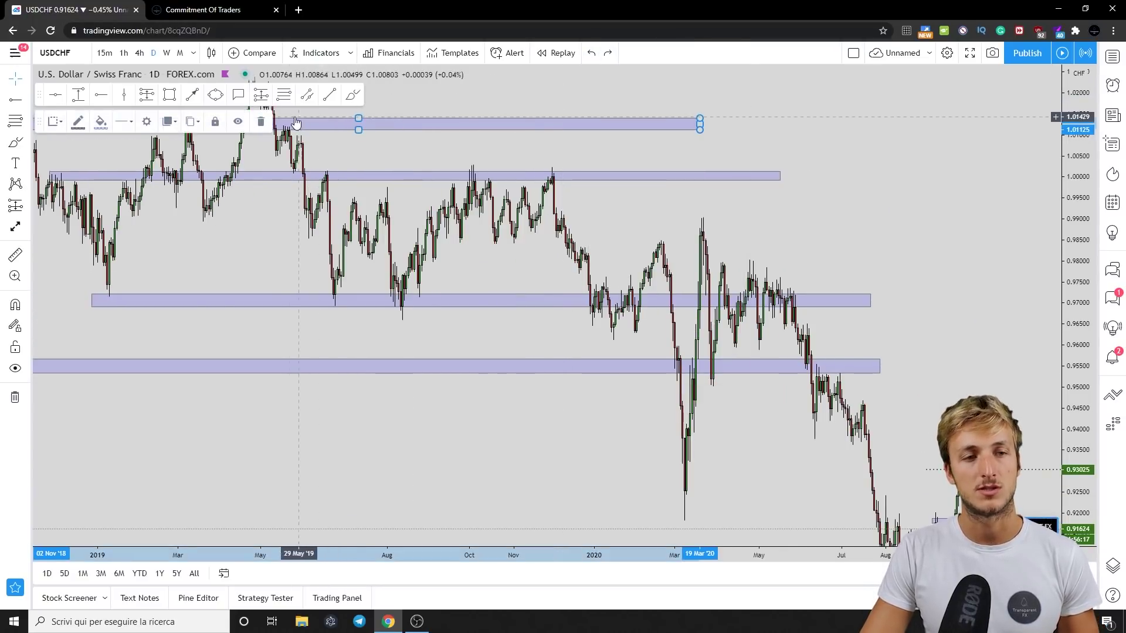
left_click(257, 121)
left_click(387, 176)
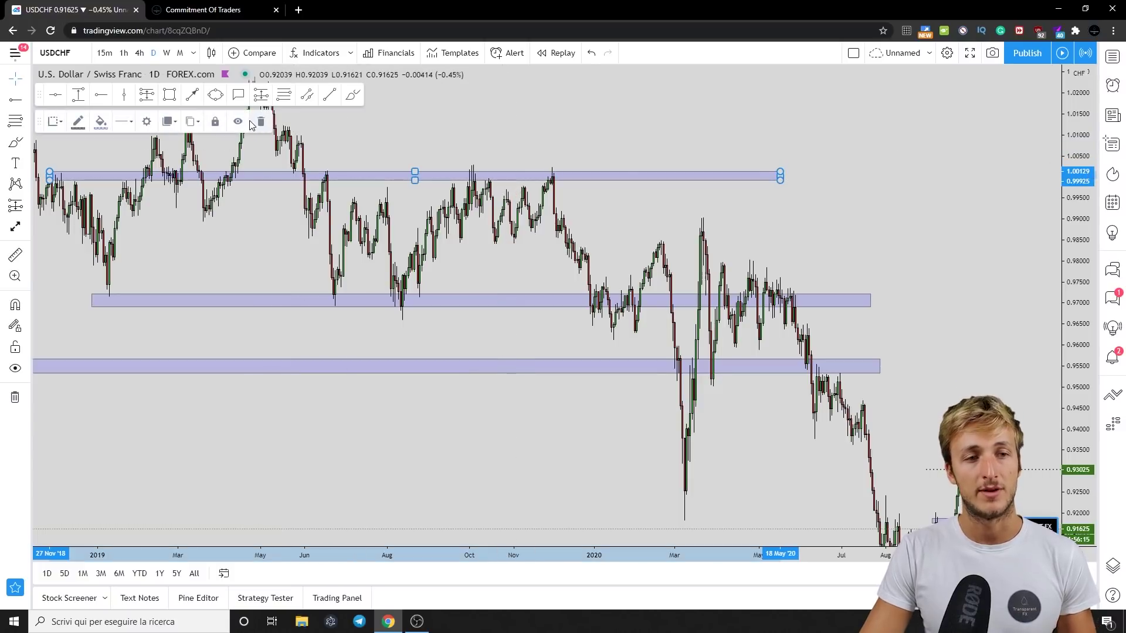
key("Delete")
left_click(480, 299)
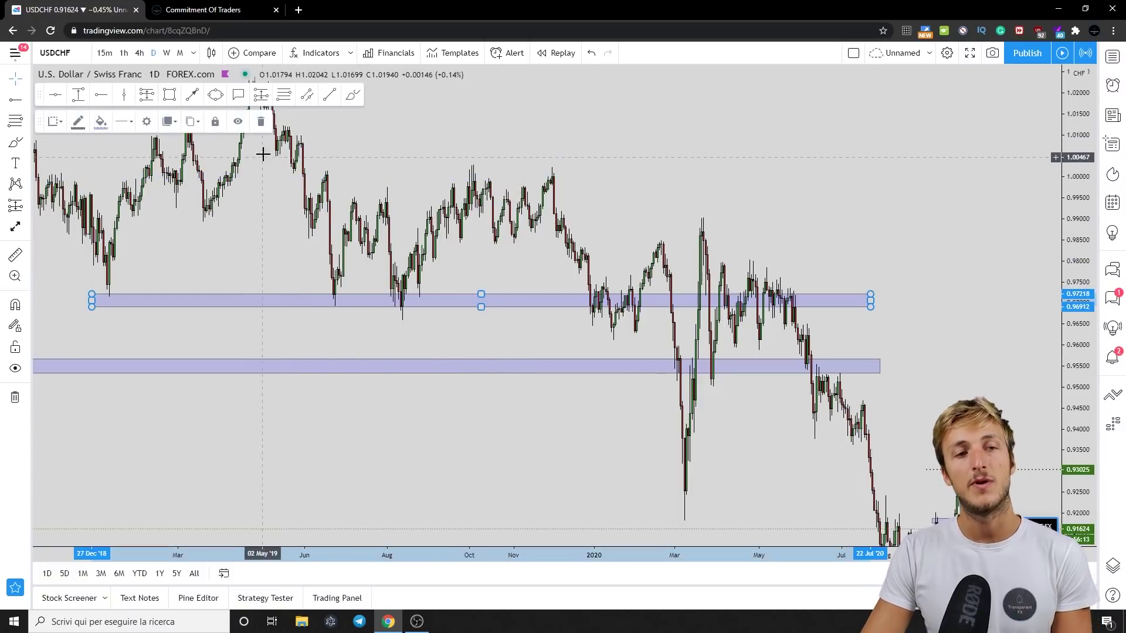
left_click(261, 122)
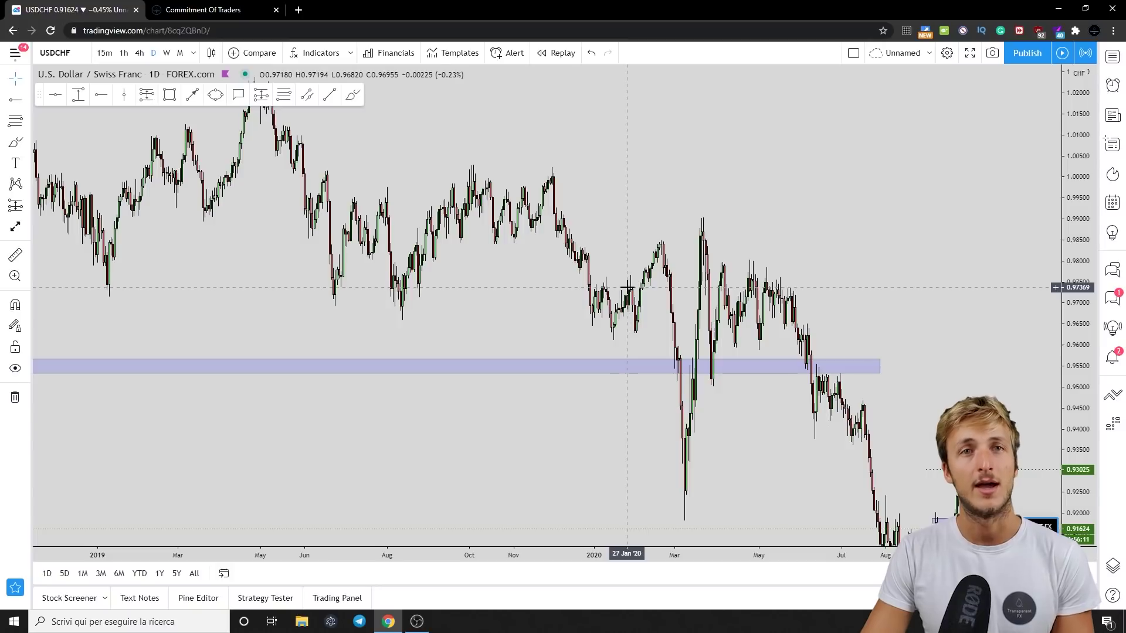
left_click(628, 365)
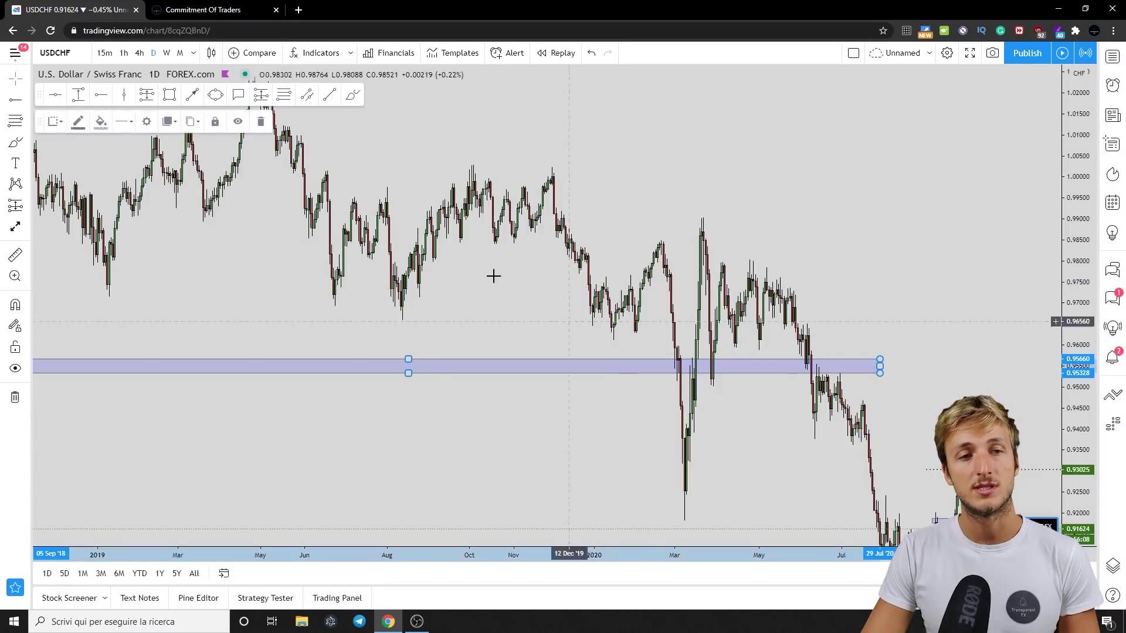
left_click(259, 122)
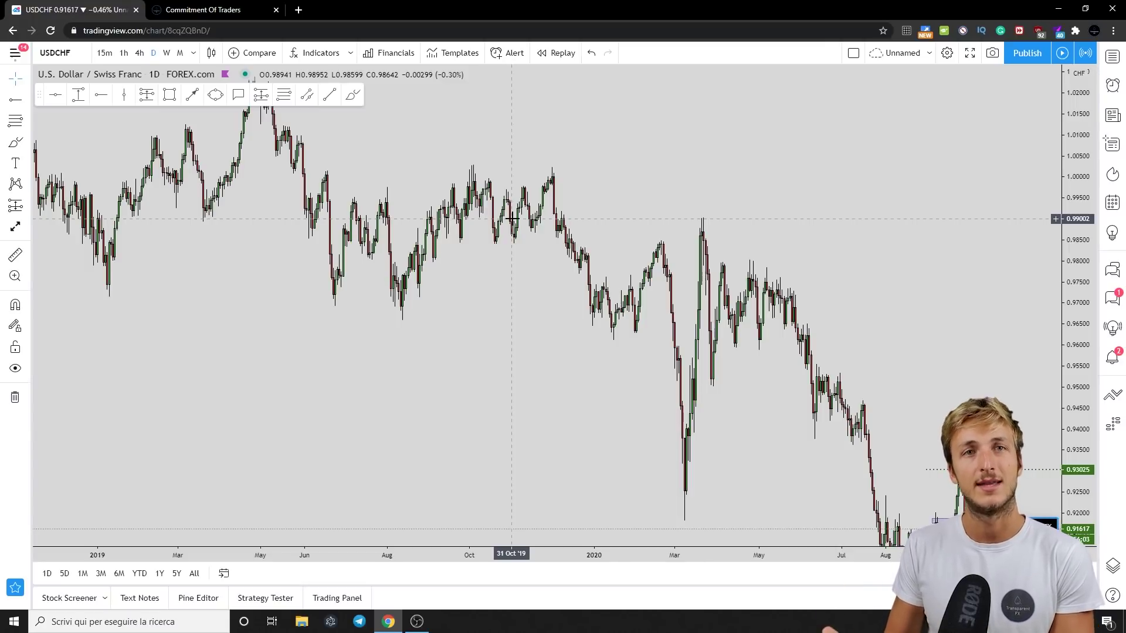
- Brush a horizontal line along the upper short zone near 0.918, from late July to mid-November 2020, and delete it
right_click(784, 375)
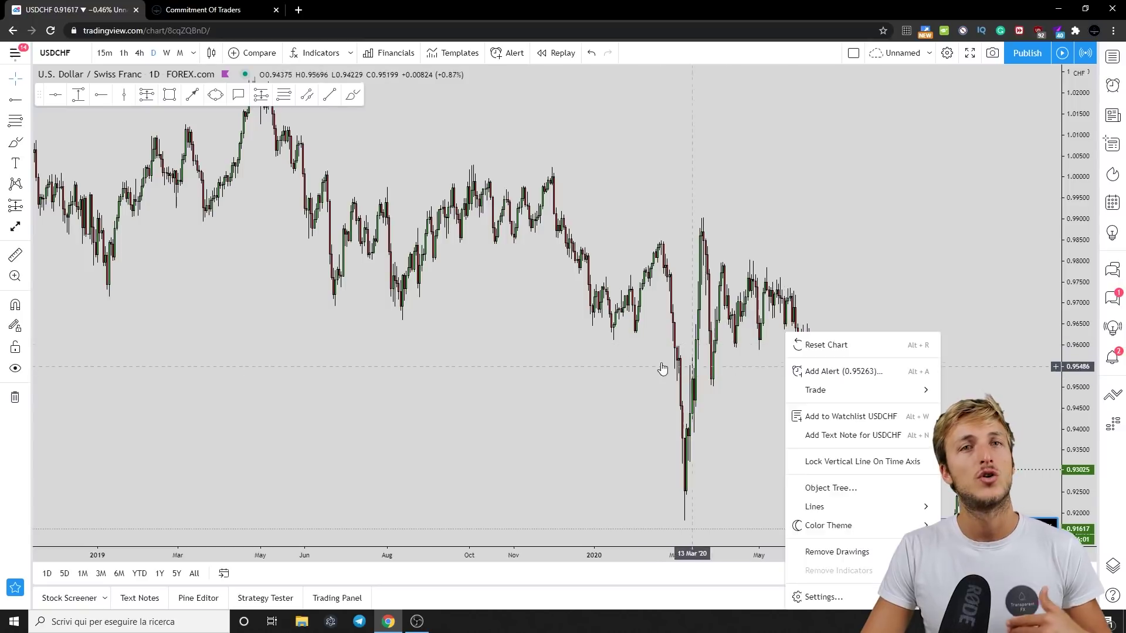
left_click_drag(597, 350, 439, 237)
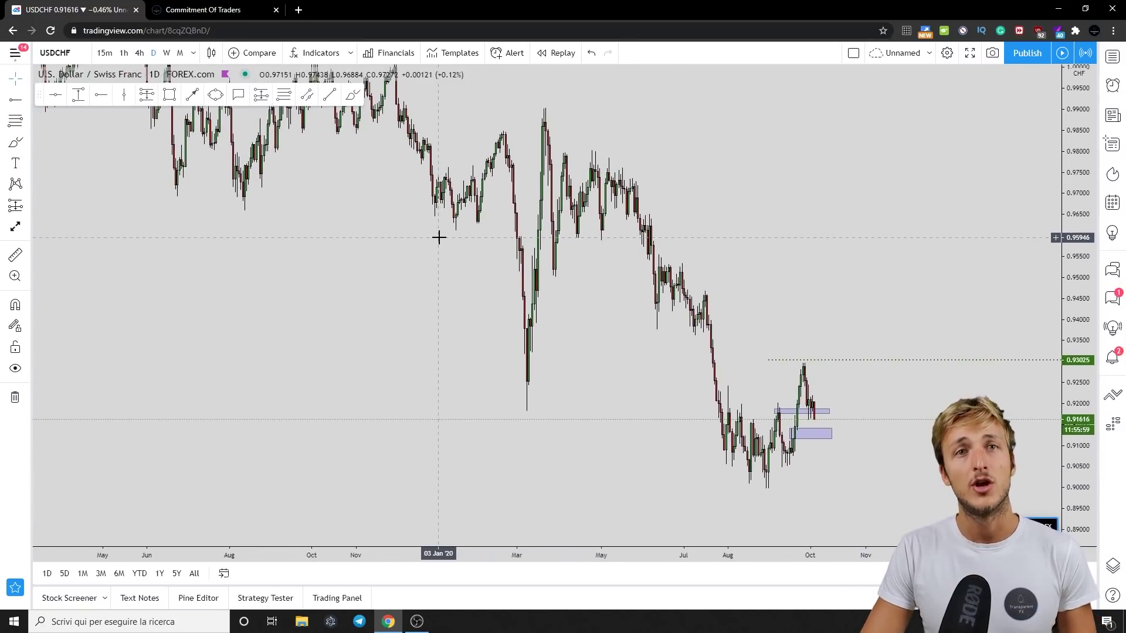
left_click_drag(702, 469, 594, 328)
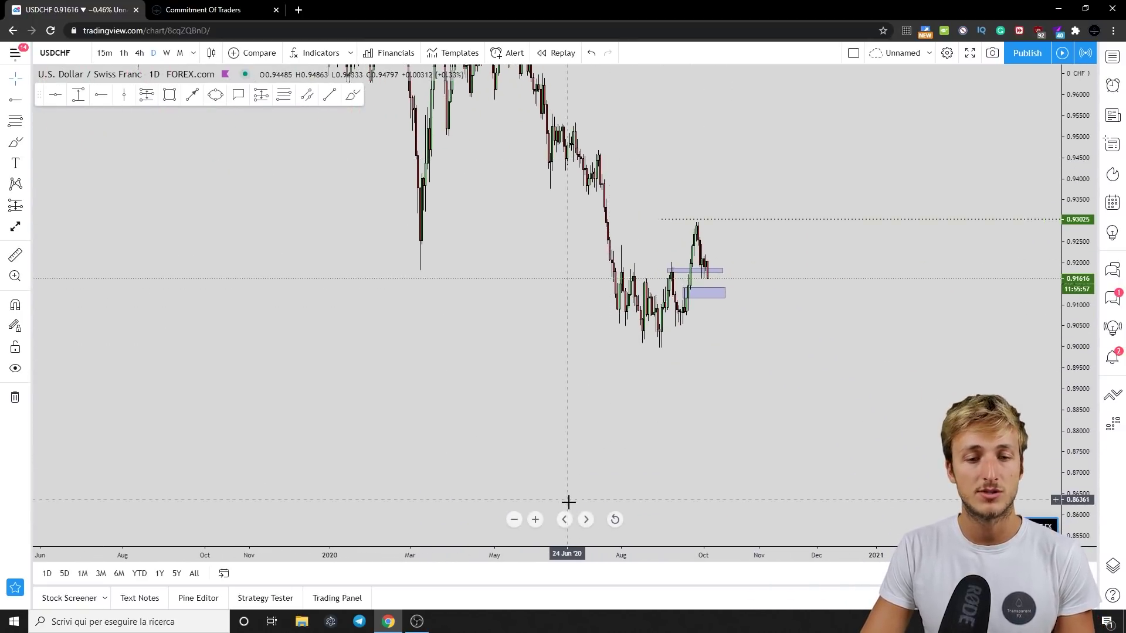
left_click(535, 518)
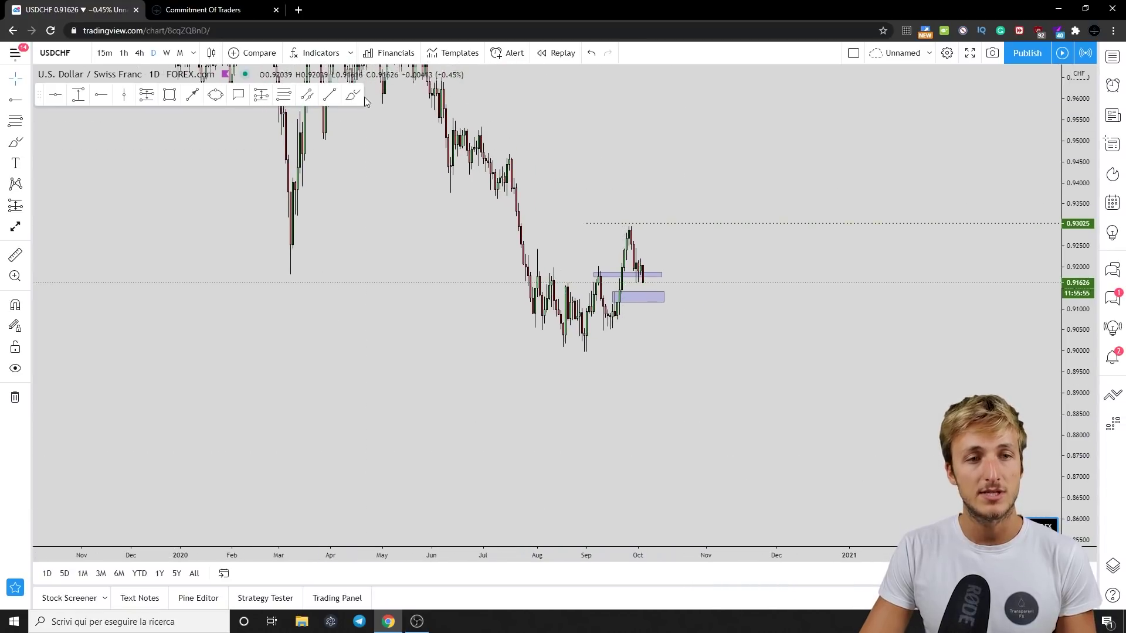
left_click(522, 271)
left_click(739, 274)
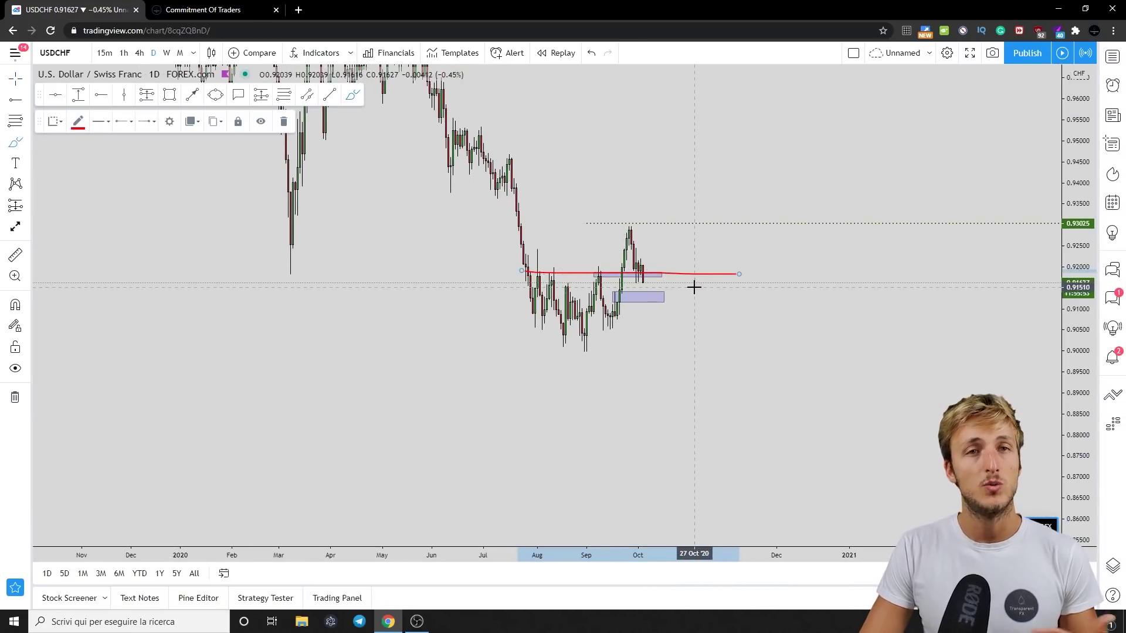
left_click(283, 121)
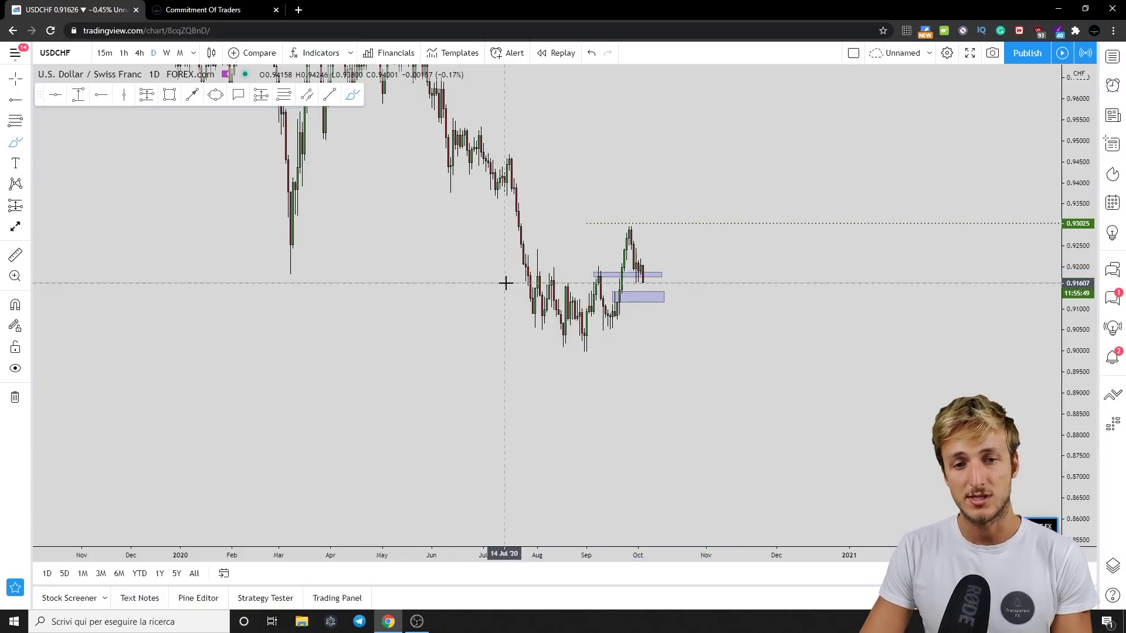
- Circle with the brush the August to October touches on the two short zones near 0.918 and 0.913, and undo the marks
left_click(533, 270)
left_click_drag(527, 267, 561, 271)
mouse_move(602, 271)
left_mouse_down()
mouse_move(593, 269)
mouse_move(648, 276)
mouse_move(629, 271)
mouse_move(610, 295)
mouse_move(621, 290)
left_mouse_up()
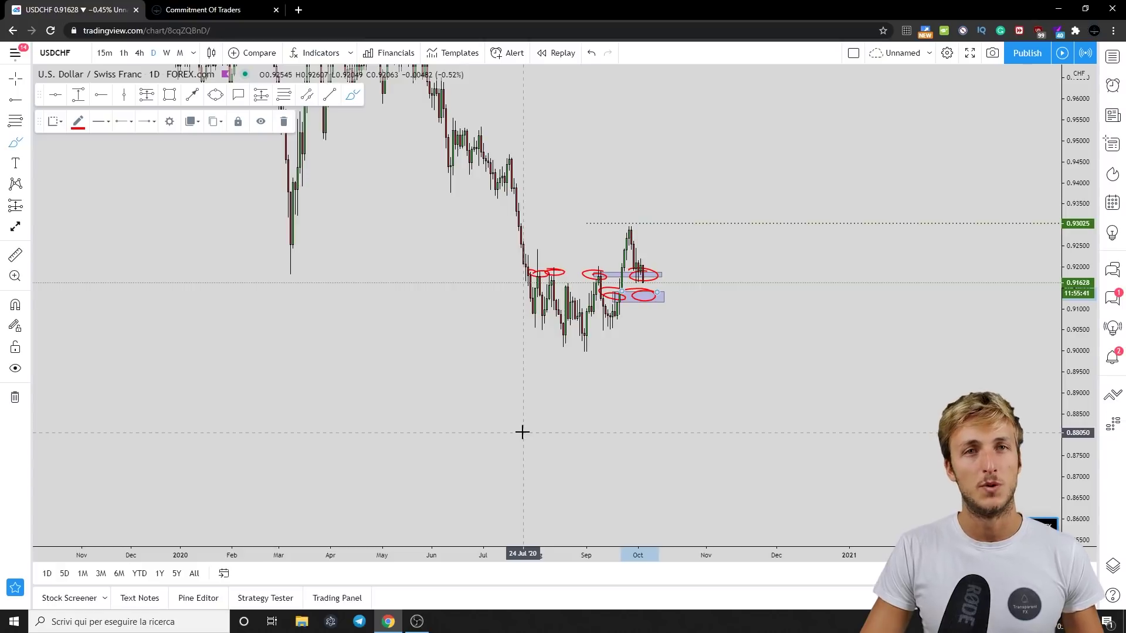
left_click(591, 53)
left_click(591, 53)
left_click(591, 53)
left_click(591, 53)
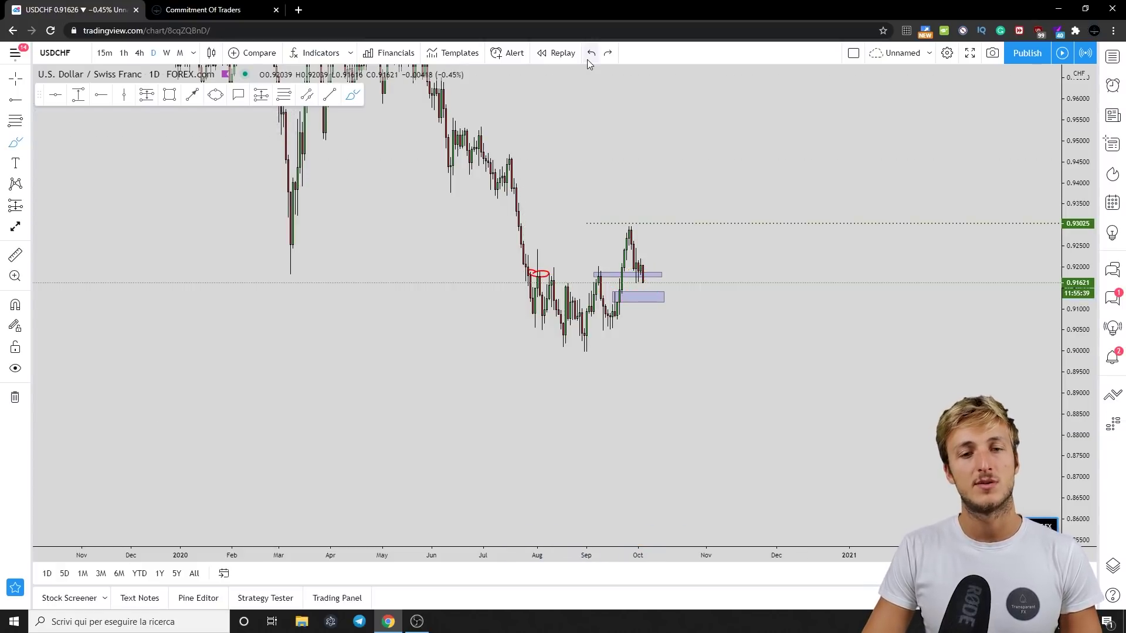
left_click(589, 57)
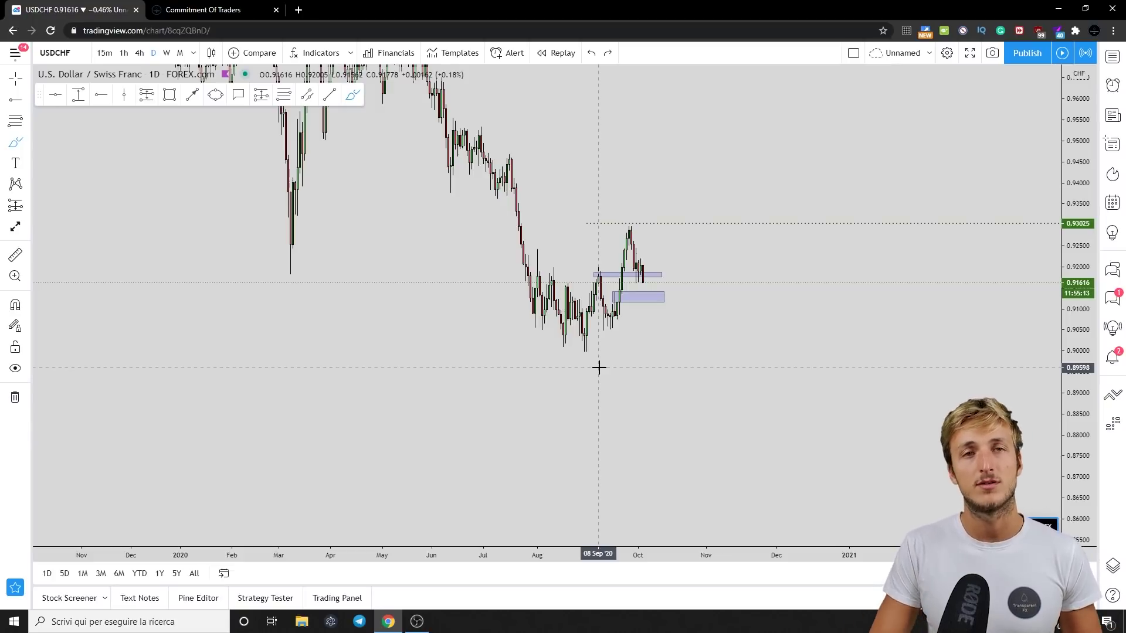
- Sketch with the brush, beyond the current price, a double-bottom path falling to about 0.900, rallying to about 0.9375 and pulling back to about 0.912
left_click(536, 520)
left_click(536, 519)
key("Escape")
left_click_drag(665, 340, 687, 339)
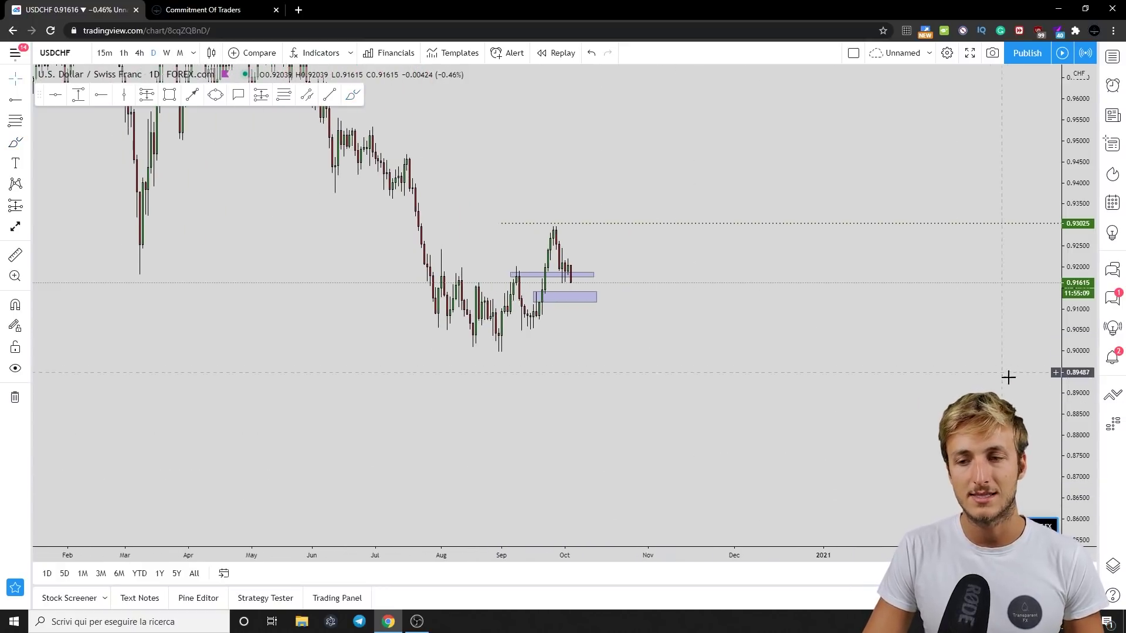
left_click_drag(1075, 396, 1075, 330)
right_click(679, 297)
mouse_move(645, 288)
left_mouse_down()
mouse_move(741, 369)
mouse_move(782, 344)
mouse_move(807, 159)
mouse_move(860, 262)
left_mouse_up()
left_click(359, 97)
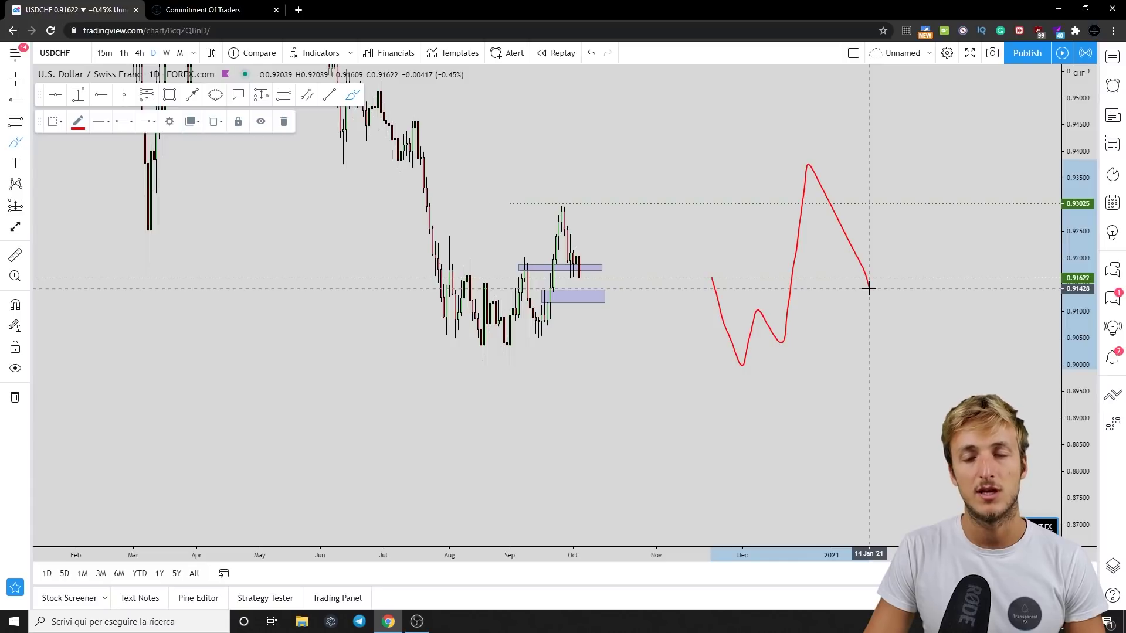
left_click_drag(874, 303, 851, 301)
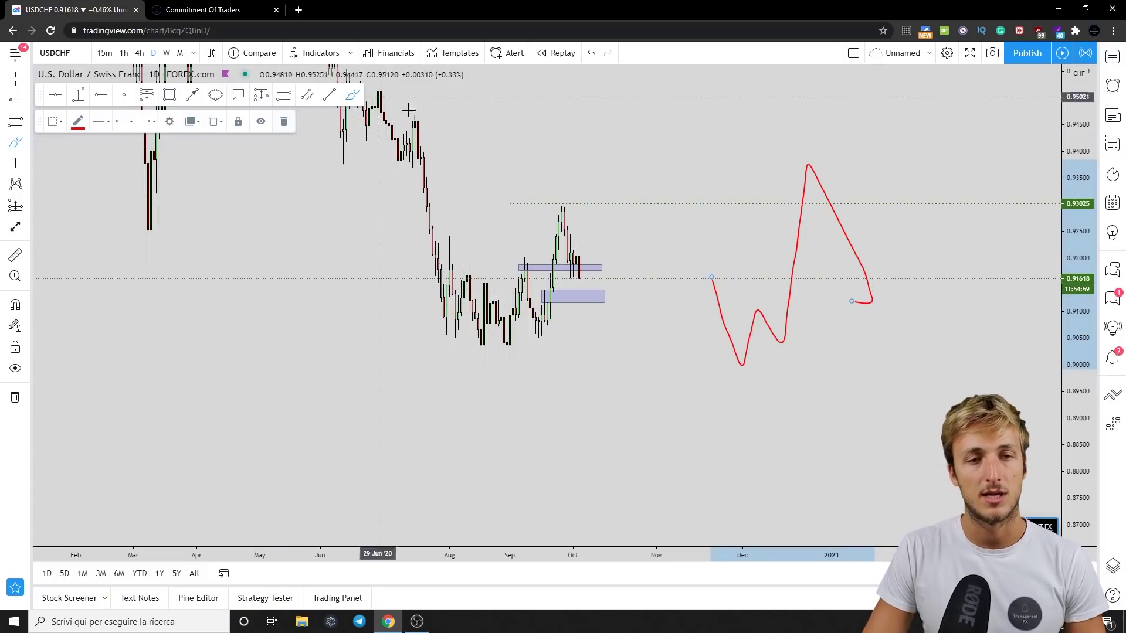
- Brush a level across the sketch's start and pullback, circle its key levels, and undo all the brush marks
mouse_move(706, 277)
left_mouse_down()
mouse_move(882, 281)
mouse_move(694, 275)
left_mouse_up()
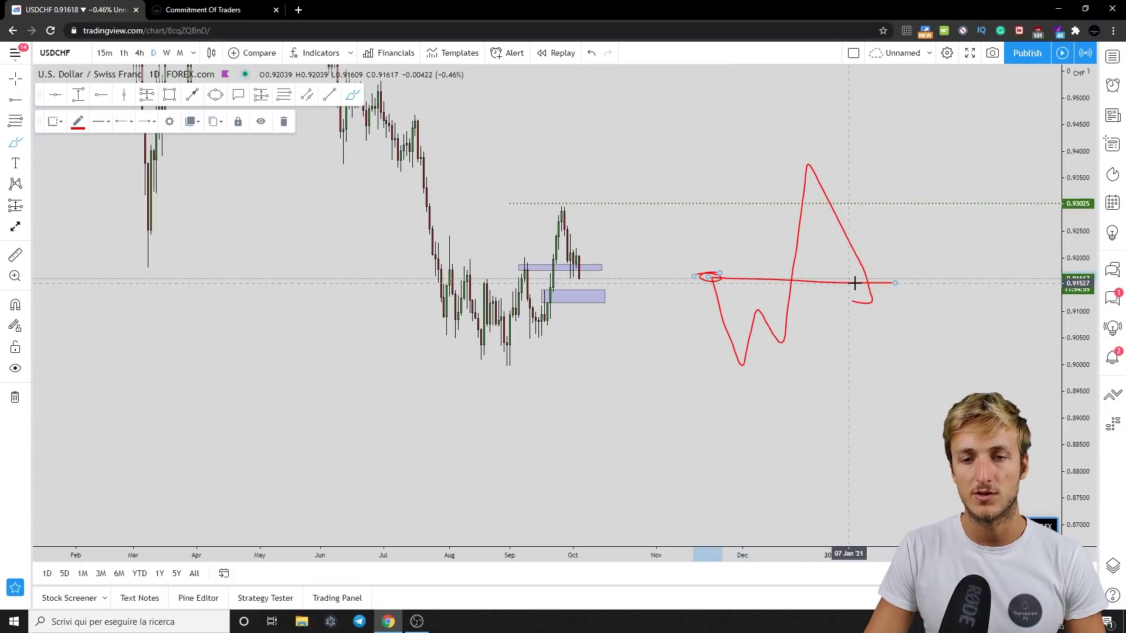
left_click_drag(880, 276, 854, 281)
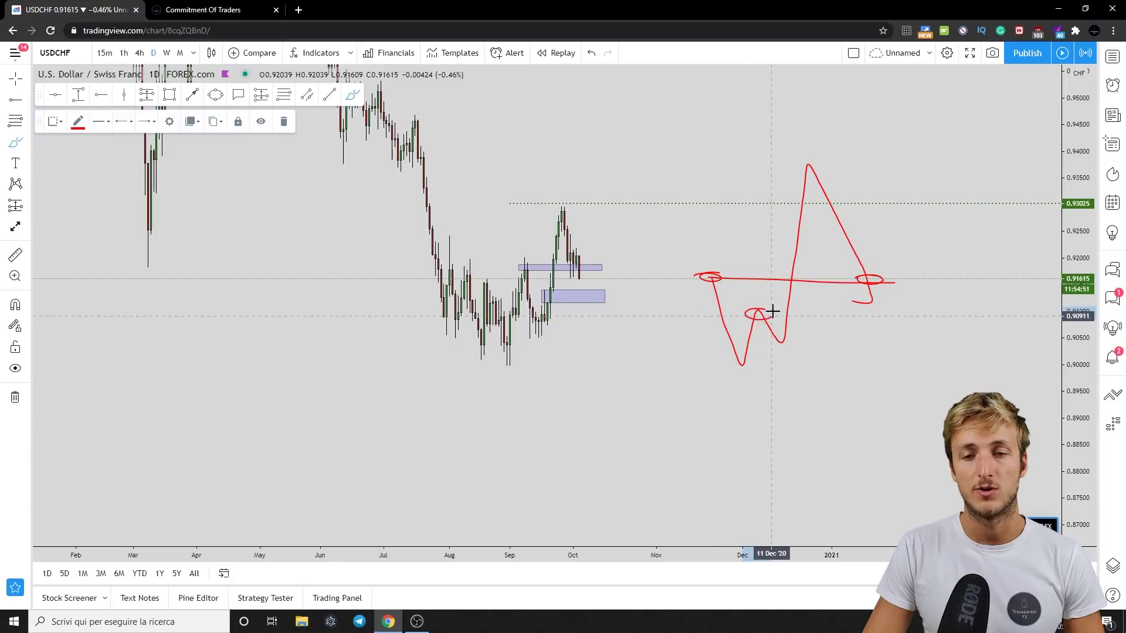
left_click_drag(755, 310, 751, 312)
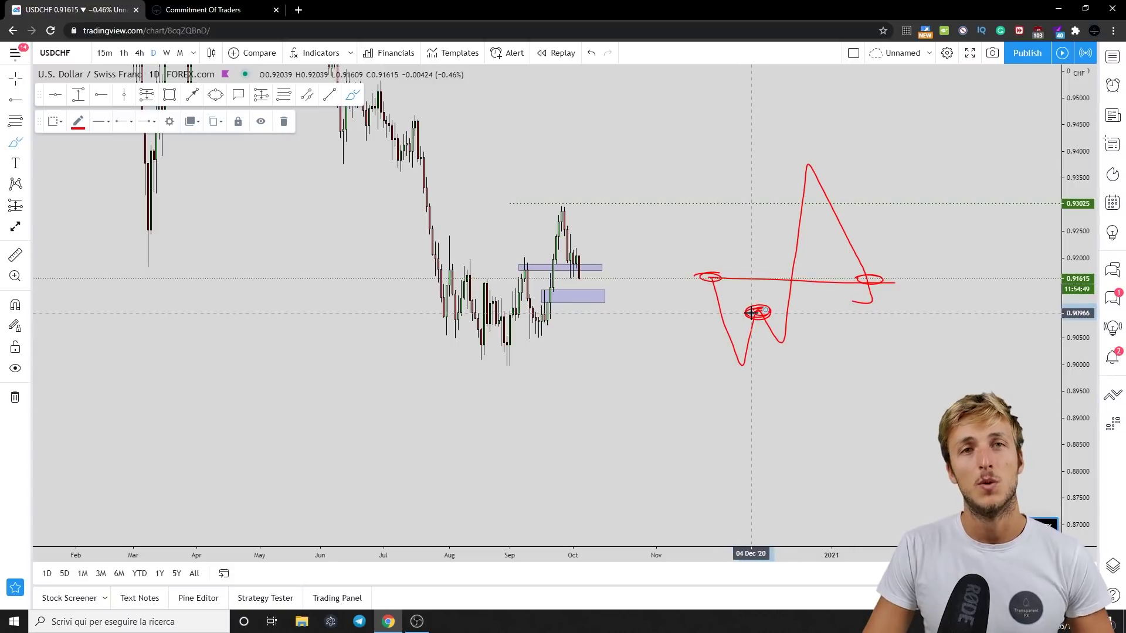
left_click_drag(873, 299, 881, 298)
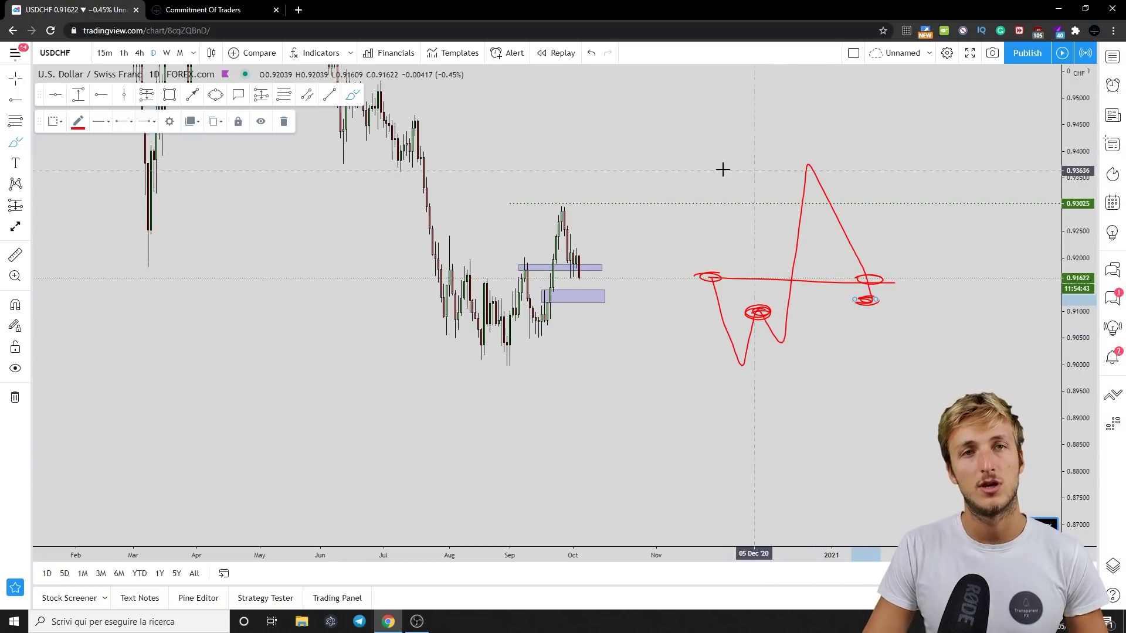
left_click(592, 57)
left_click(592, 56)
left_click(591, 53)
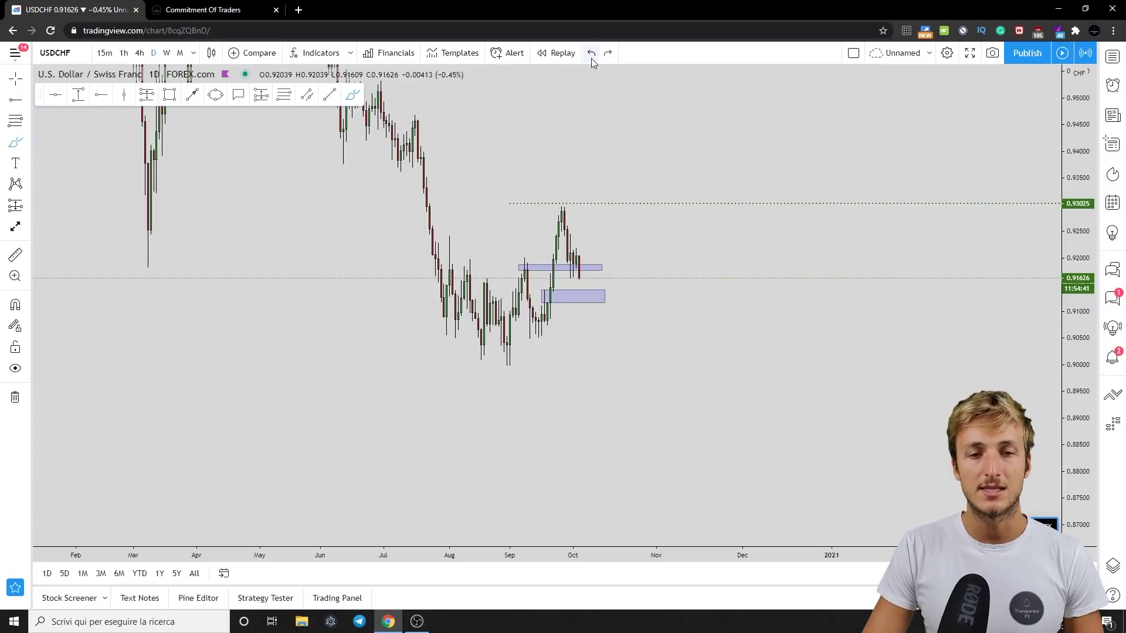
- Trace with the brush the mid-September rally from the lower short zone up to the 0.930 high, and undo the marks
left_click(565, 519)
left_click(535, 521)
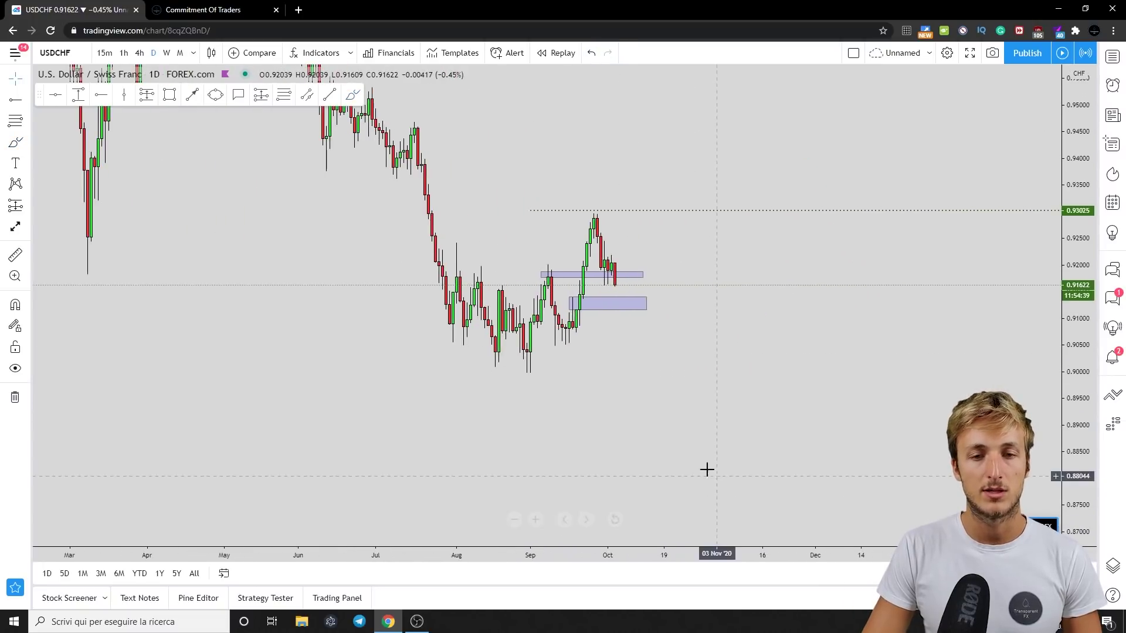
right_click(695, 470)
left_click_drag(695, 469, 656, 477)
left_click(354, 95)
left_click_drag(529, 307, 555, 223)
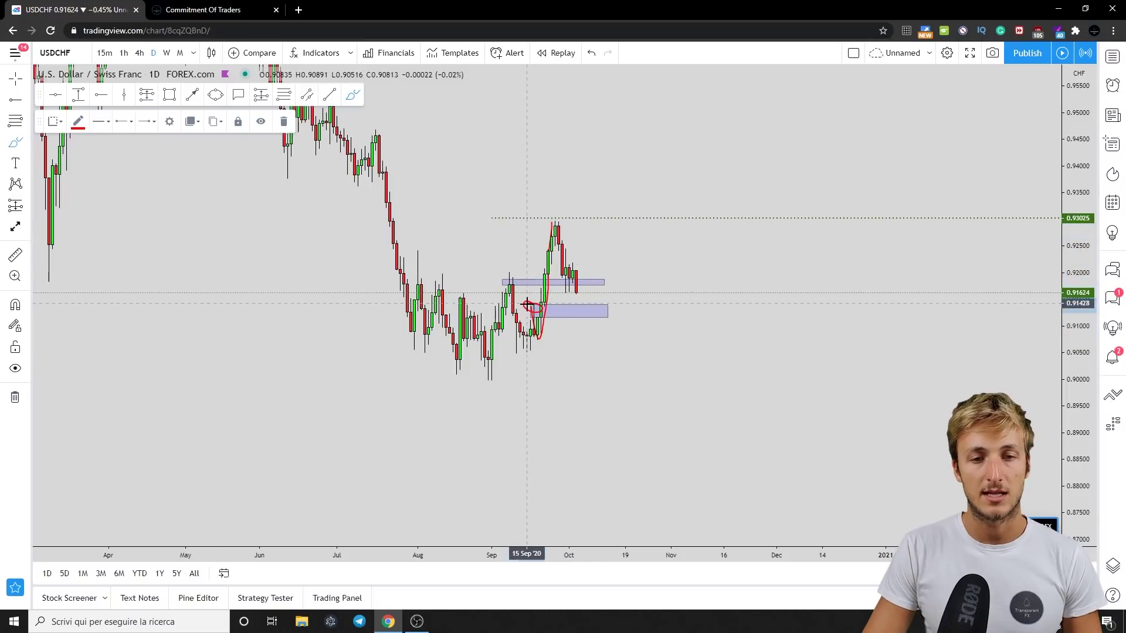
left_click(591, 53)
- Brush a projected path dipping to the lower short zone, retesting the upper one and rising to about 0.942, and undo it
mouse_move(576, 271)
left_mouse_down()
mouse_move(581, 304)
mouse_move(588, 261)
mouse_move(601, 282)
mouse_move(636, 154)
left_mouse_up()
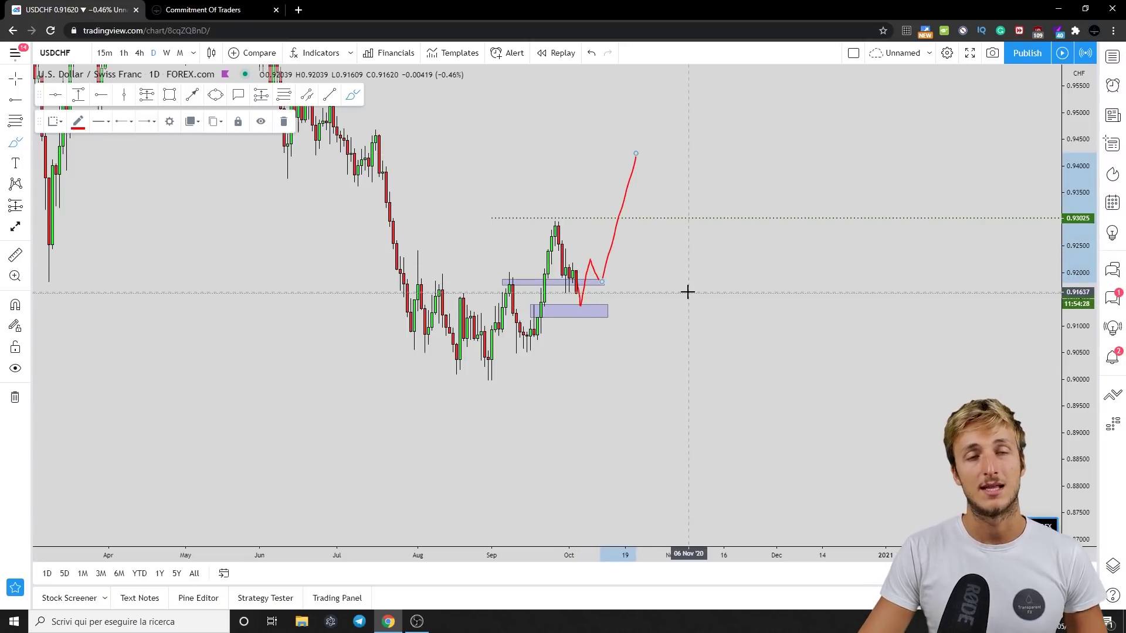
left_click(591, 53)
left_click(591, 53)
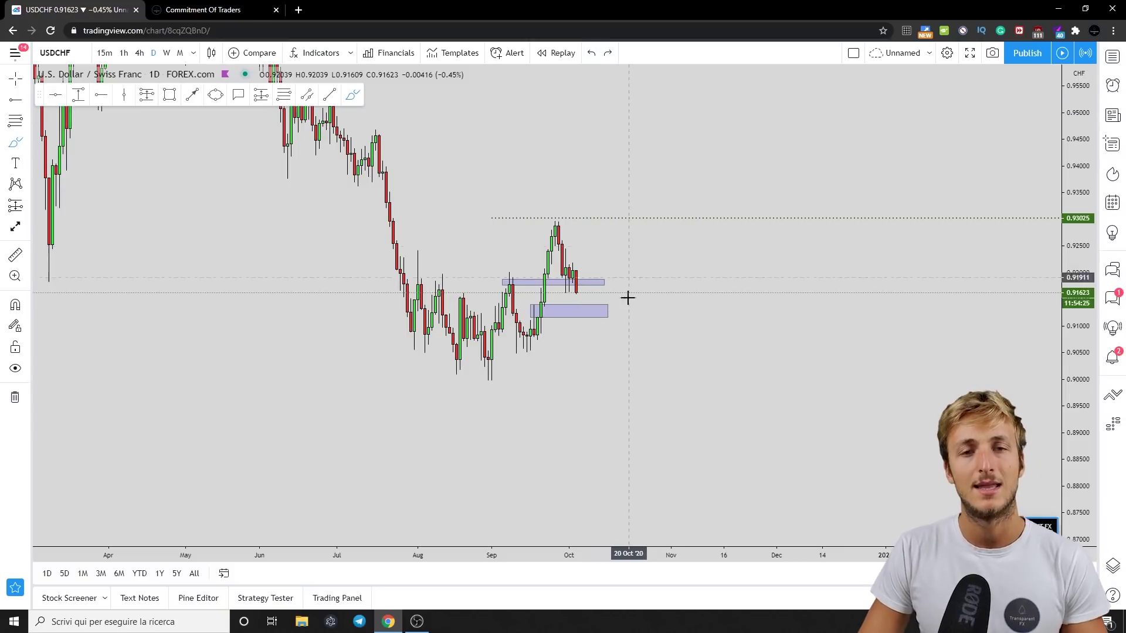
- Switch to the Commitment of Traders page and display the CHF Swiss Franc positions
left_click(195, 8)
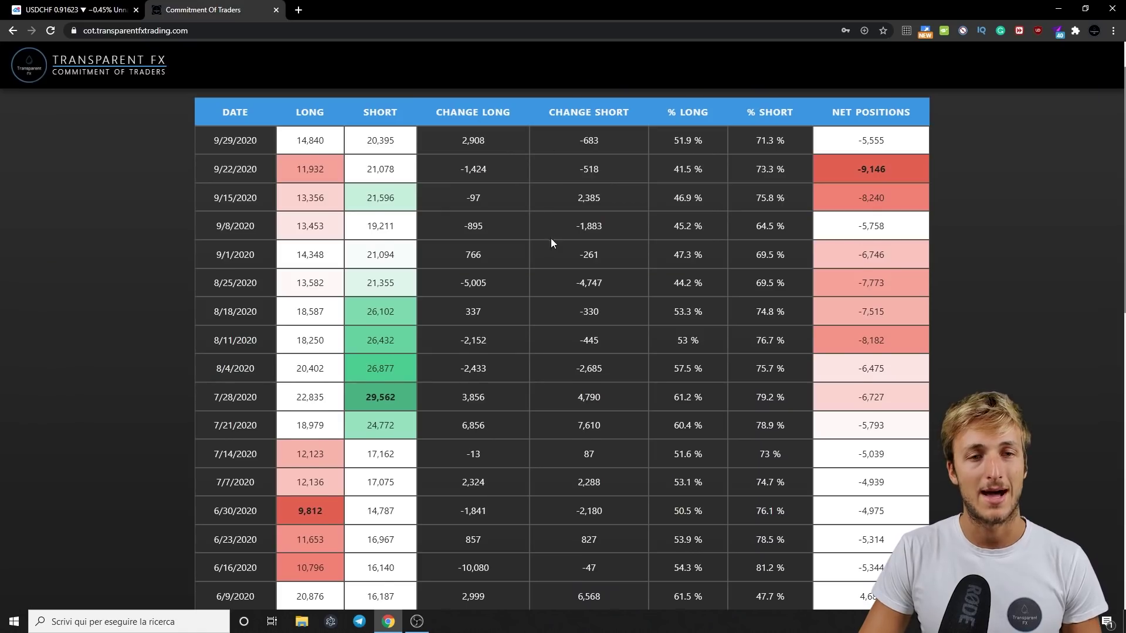
left_click(505, 125)
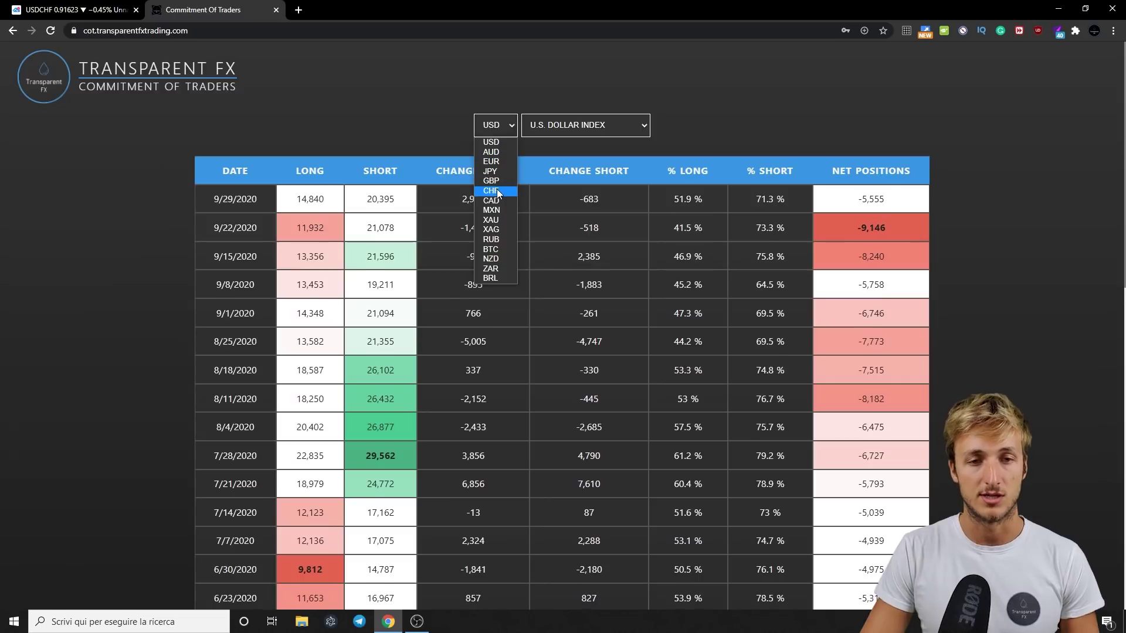
left_click(496, 187)
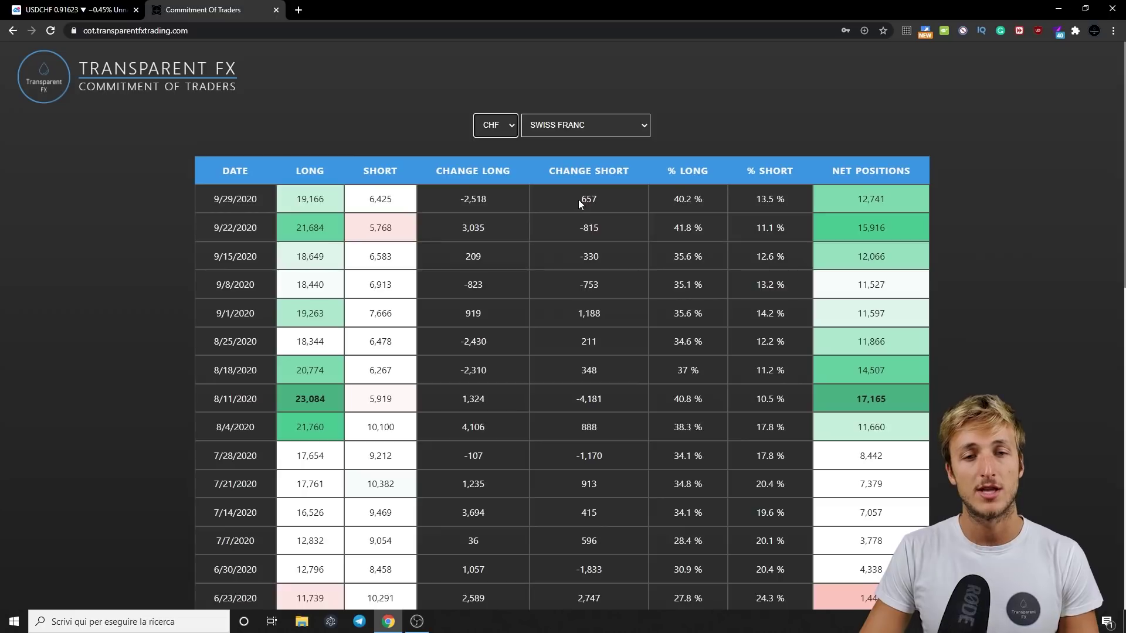
- Highlight the 9/29/2020 change in short and long positions for the Swiss Franc, clear the highlight and reselect CHF
left_click_drag(578, 199, 607, 199)
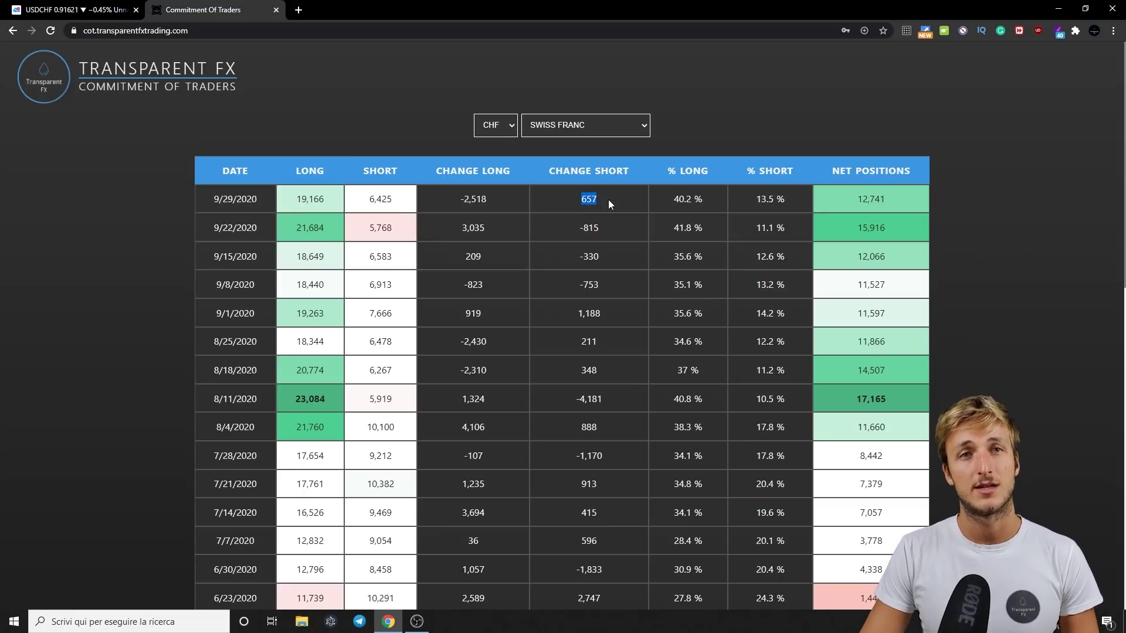
left_click_drag(461, 199, 486, 200)
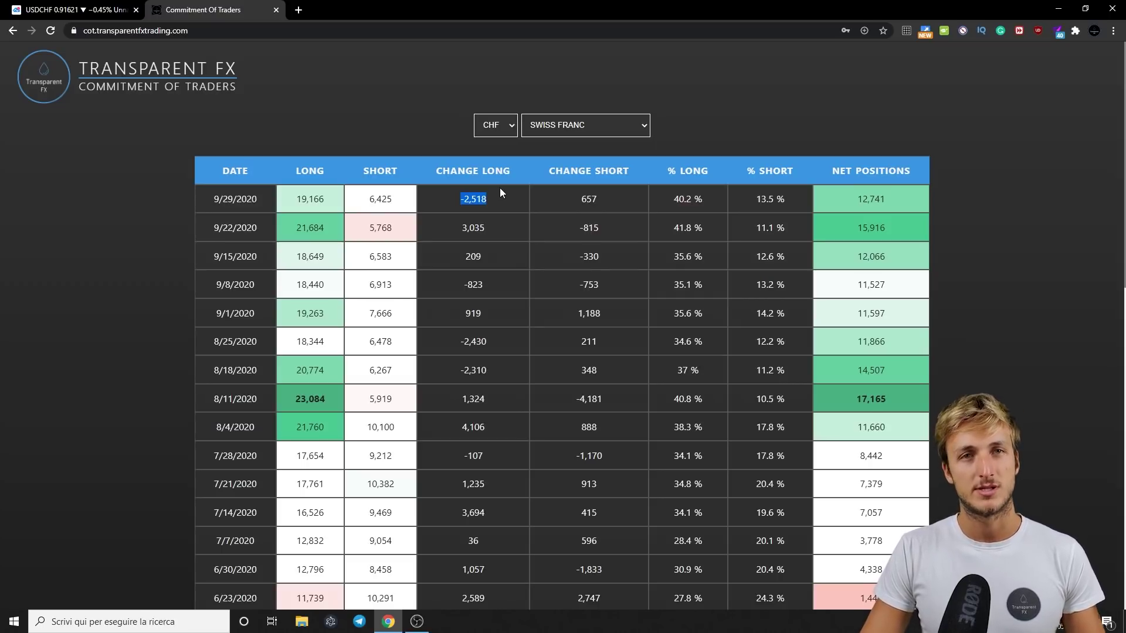
left_click(580, 152)
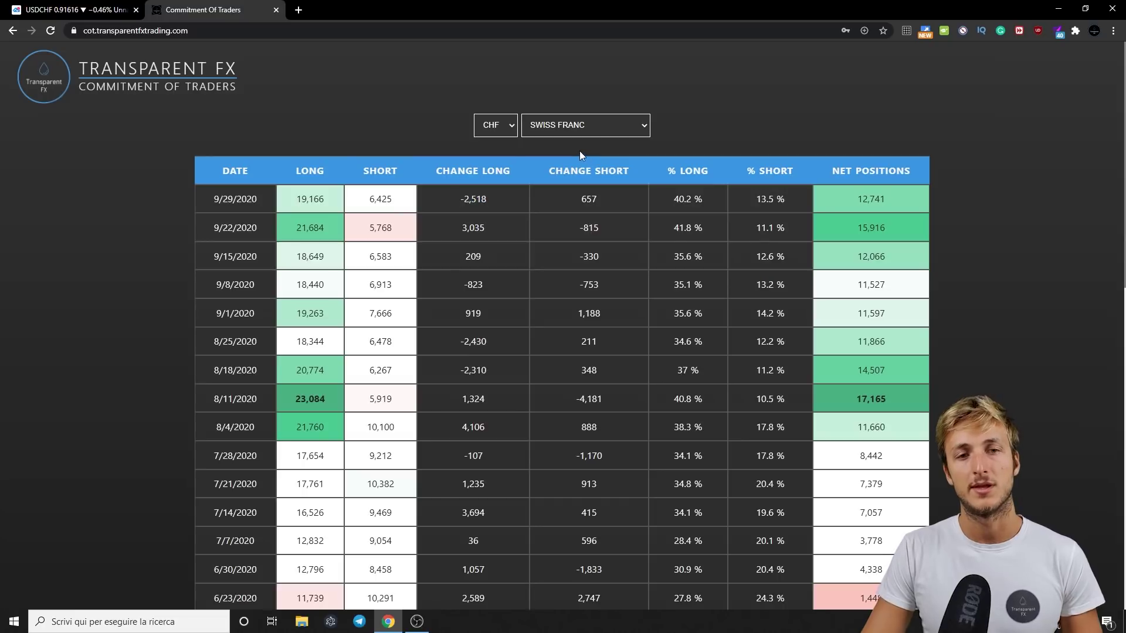
left_click(503, 132)
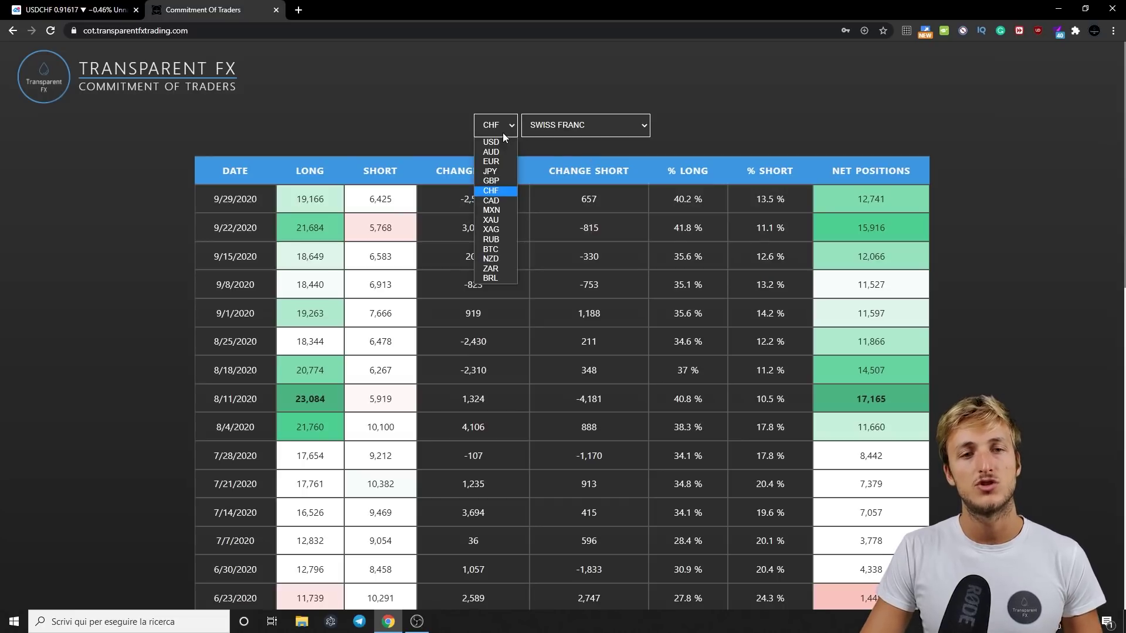
left_click(497, 190)
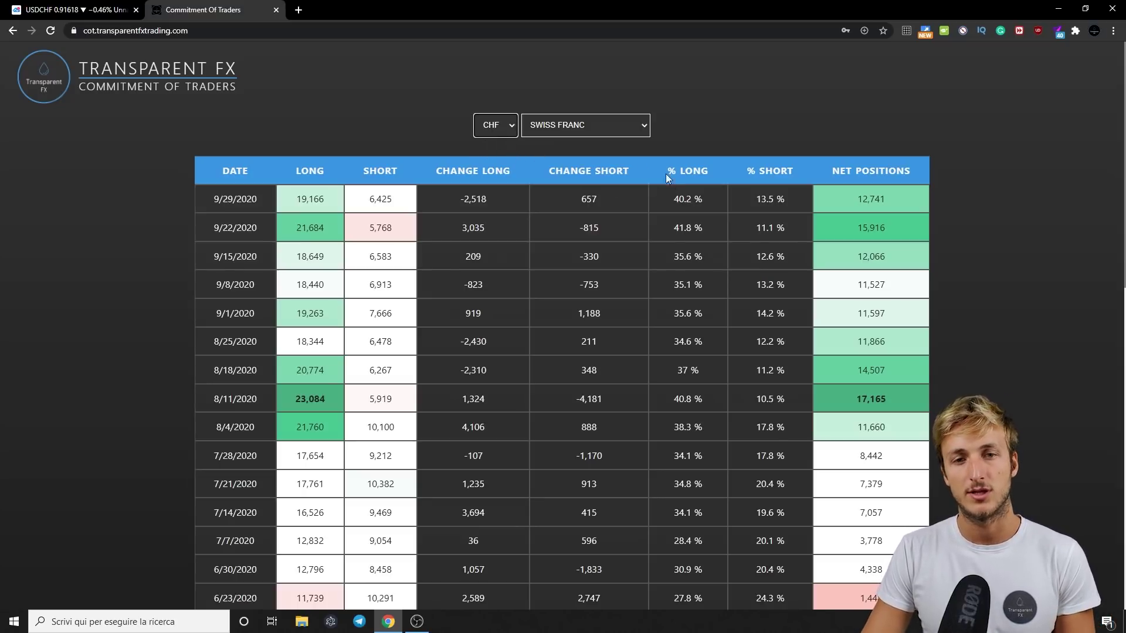
- Highlight the Swiss Franc's change in short positions and its change in long positions in the 9/29/2020 row
double_click(588, 199)
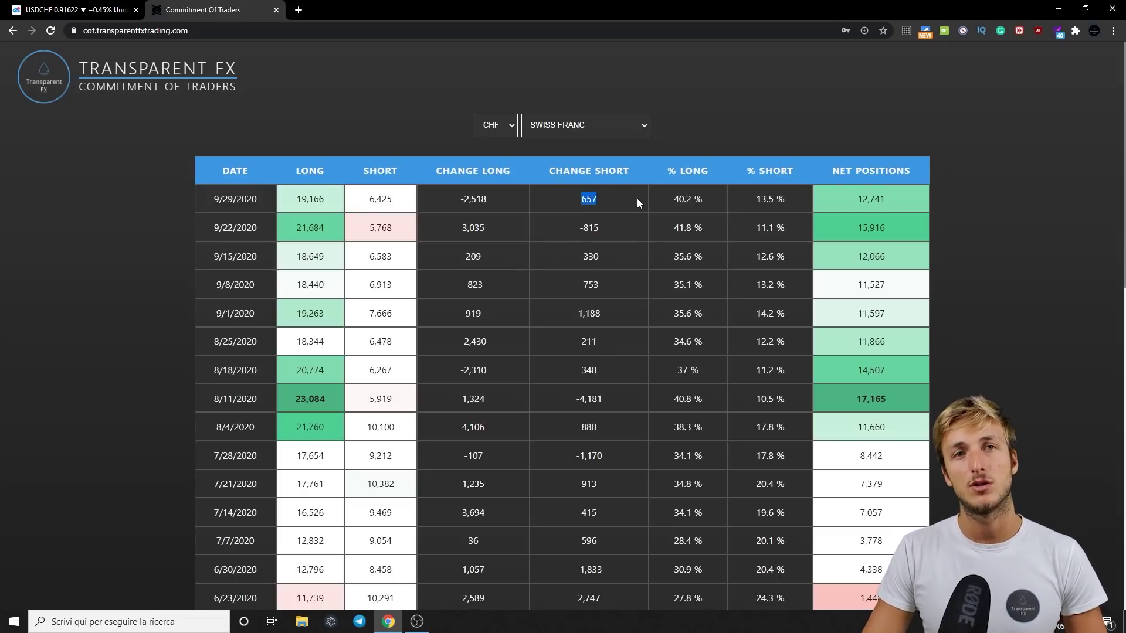
left_click_drag(458, 199, 499, 202)
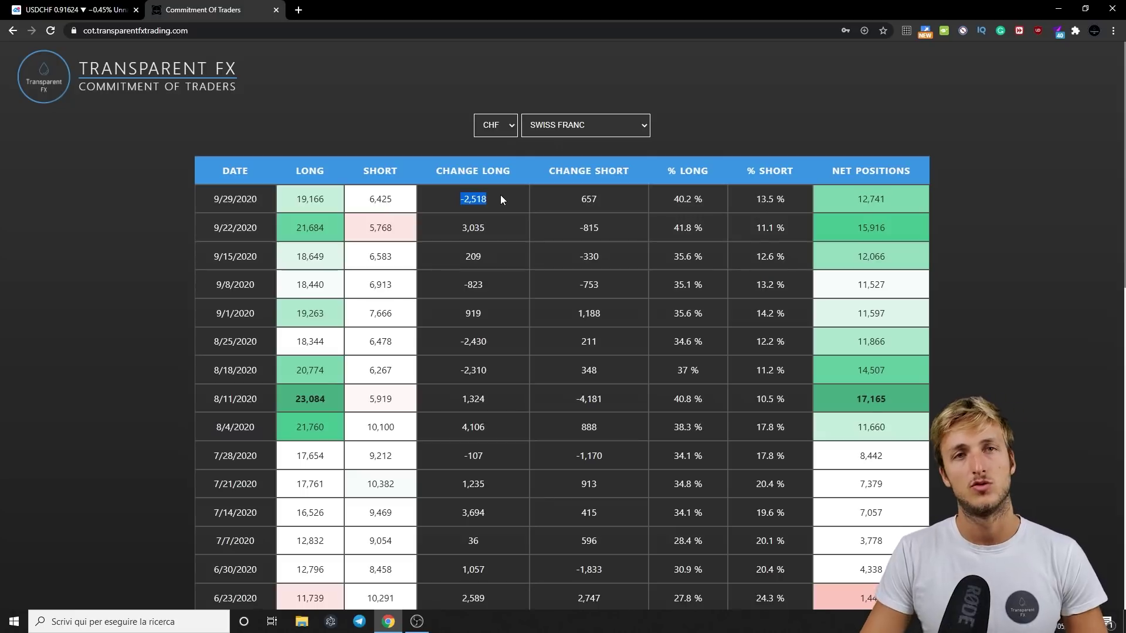
- Switch to the USDCHF chart, brush the pullback from the 0.930 high and a rebound to about 0.936, and remove the marks
left_click(73, 10)
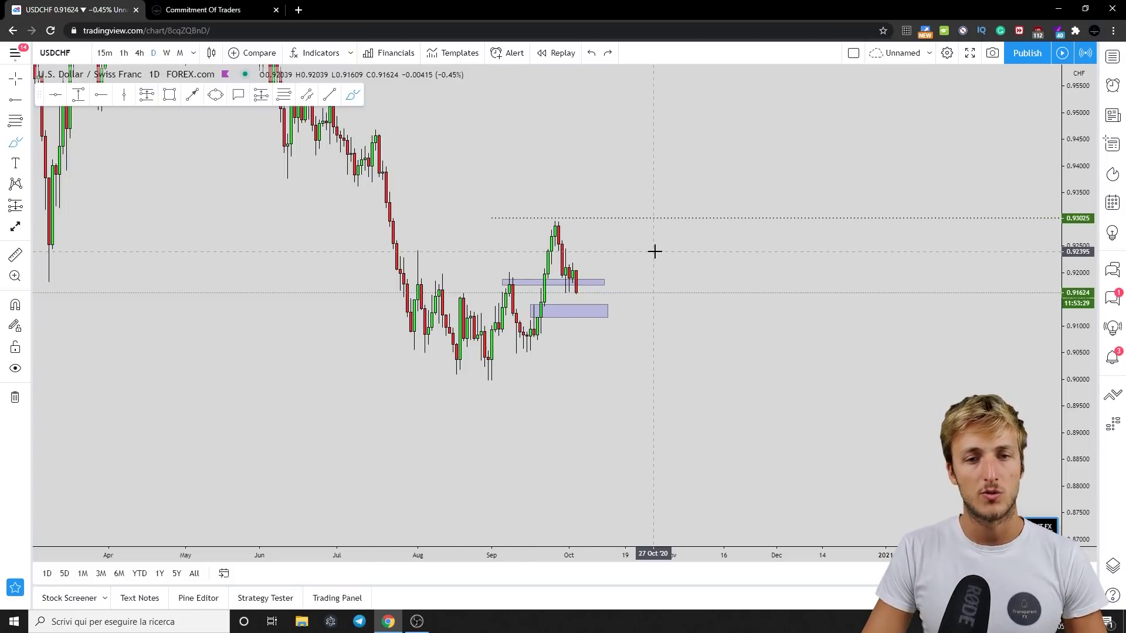
left_click_drag(557, 226, 576, 284)
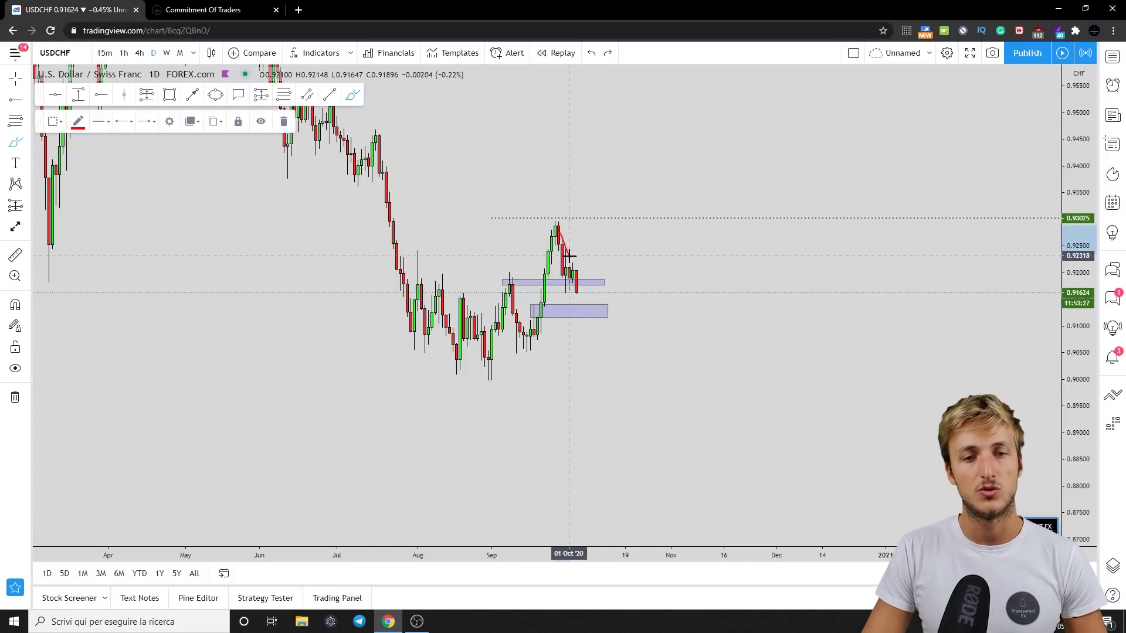
left_click(283, 122)
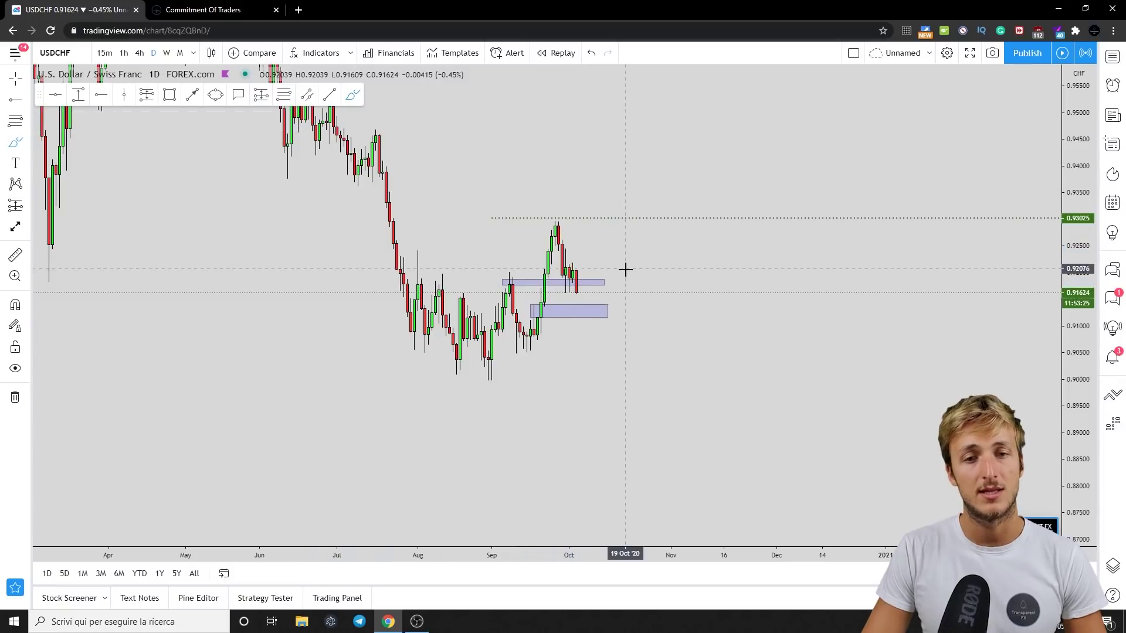
left_click_drag(562, 259, 577, 291)
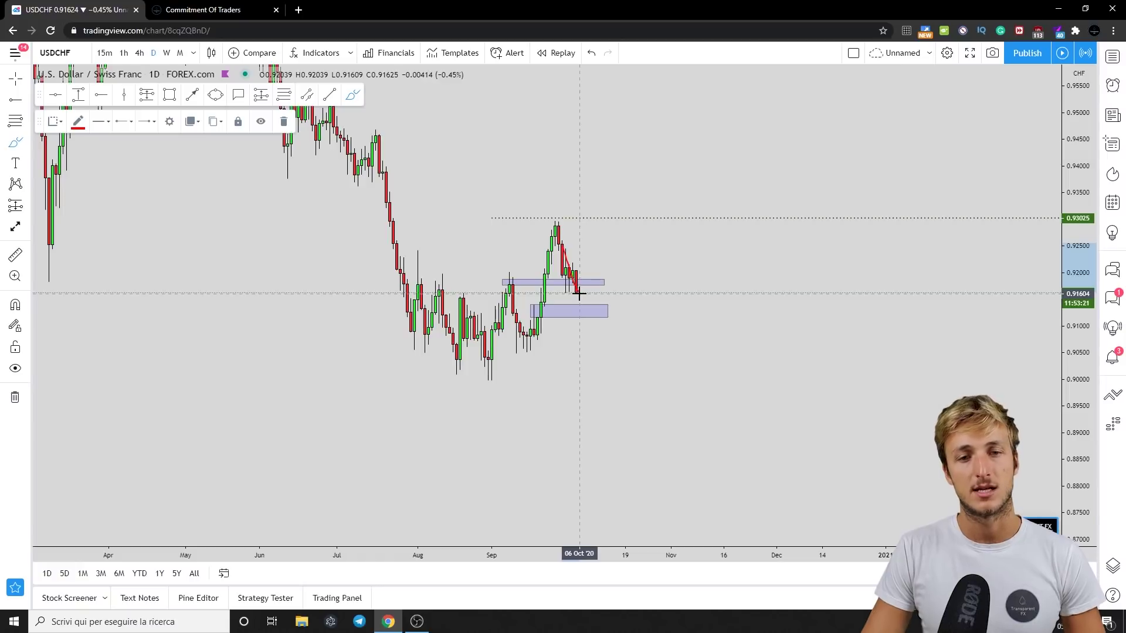
left_click_drag(579, 294, 611, 186)
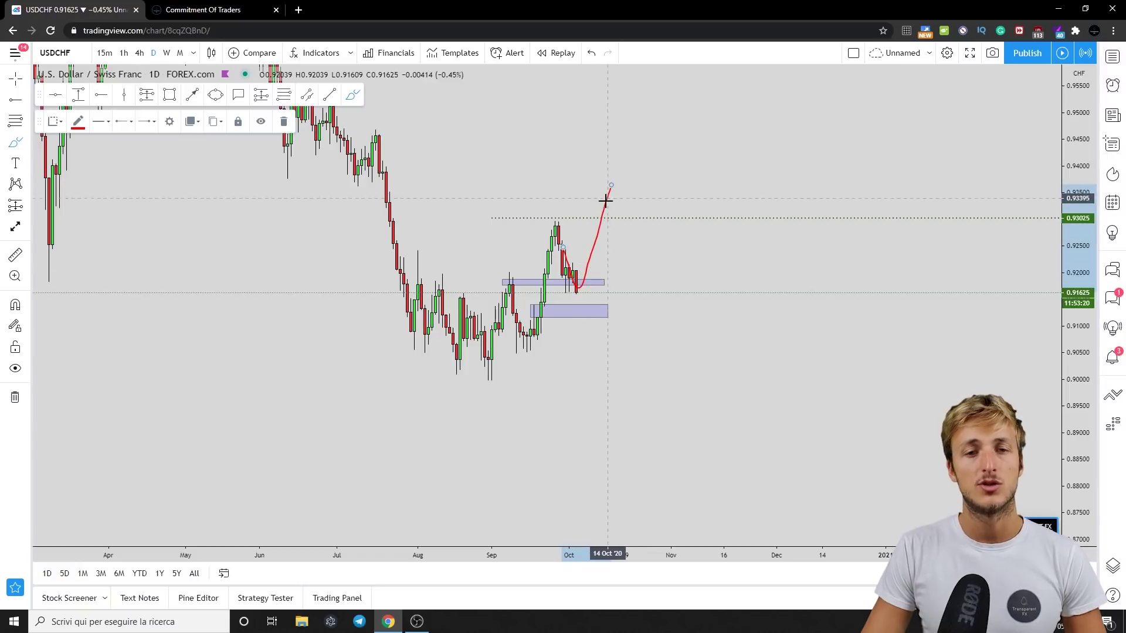
left_click(592, 53)
left_click(592, 53)
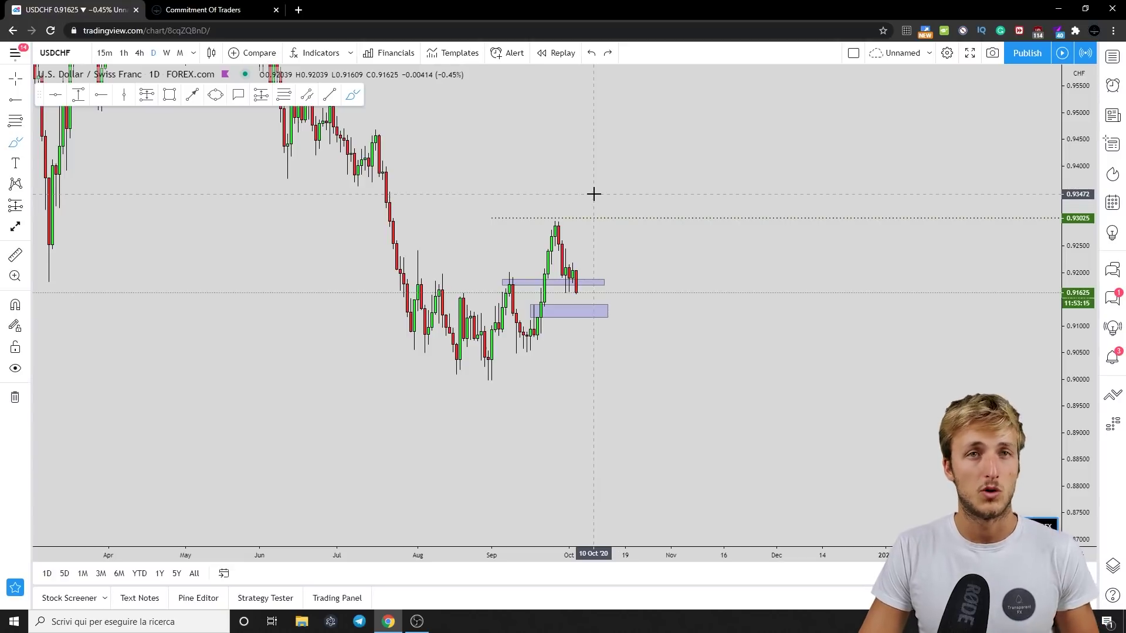
- Switch to the Commitment of Traders page and highlight the 9/22/2020 change in short and long positions
left_click(216, 16)
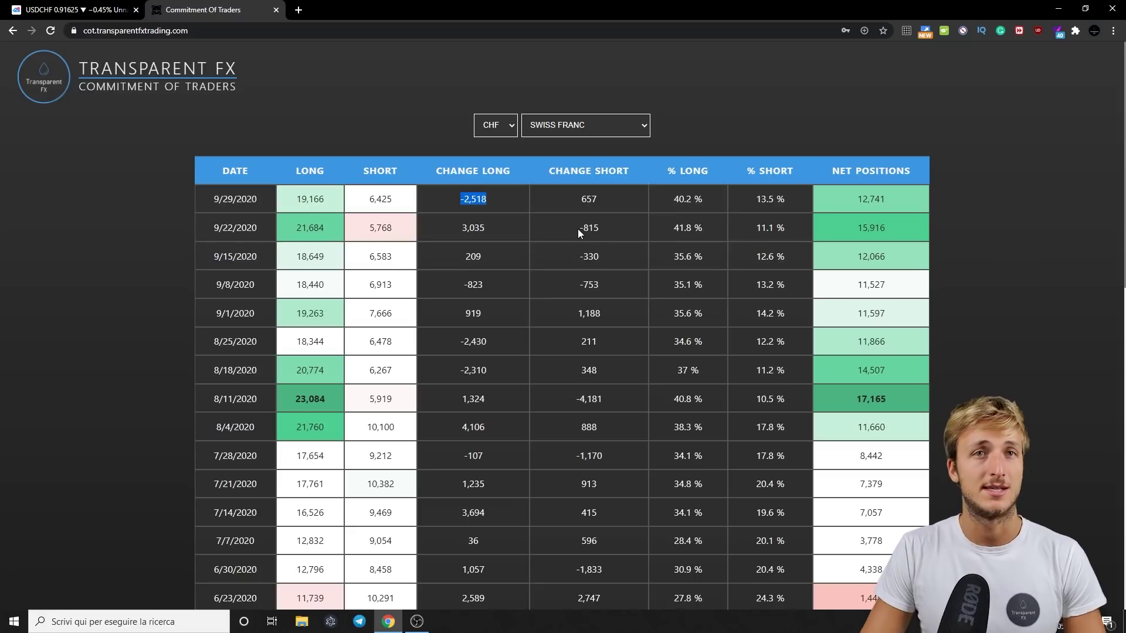
left_click_drag(576, 227, 607, 227)
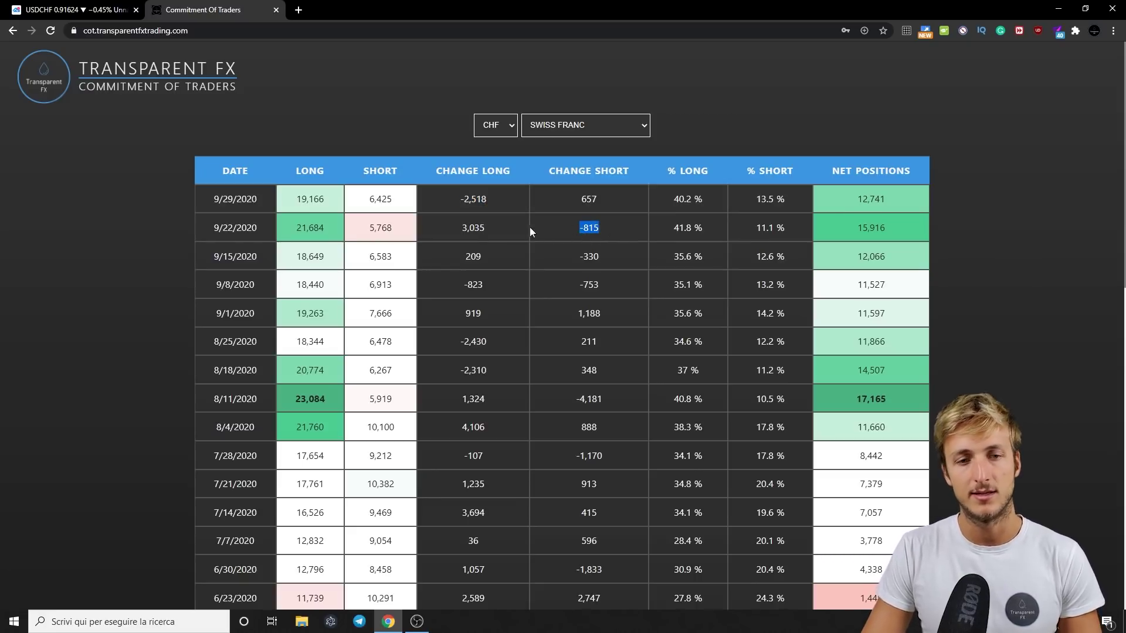
left_click_drag(460, 228, 475, 227)
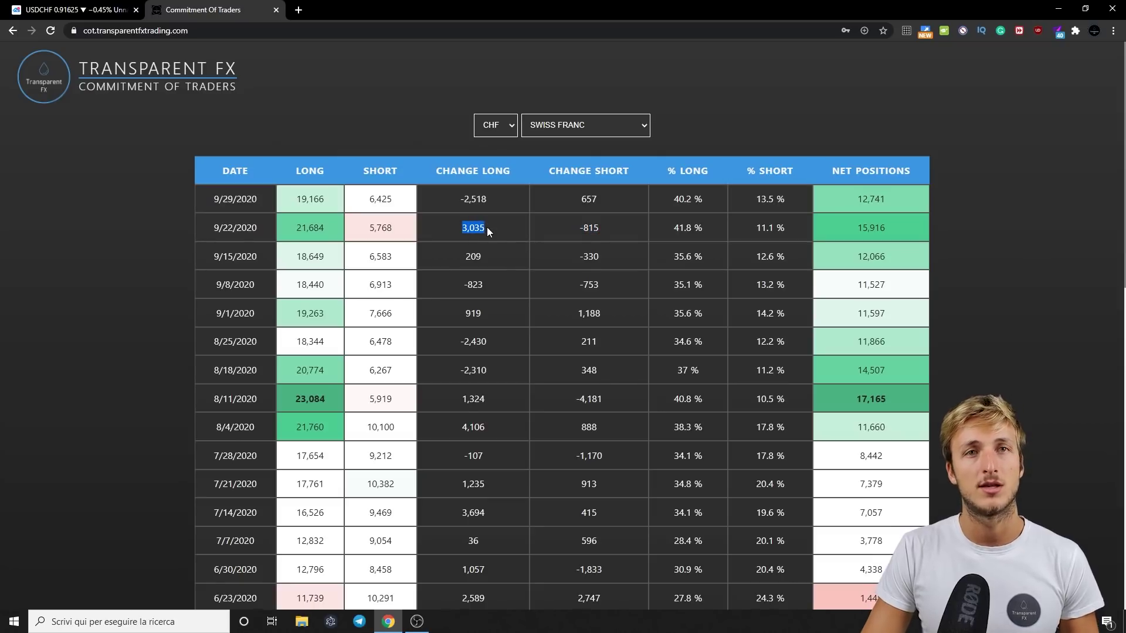
- On the USDCHF chart, circle the late-September high and brush the drop to the upper zone and a rise to about 0.939
left_click(79, 10)
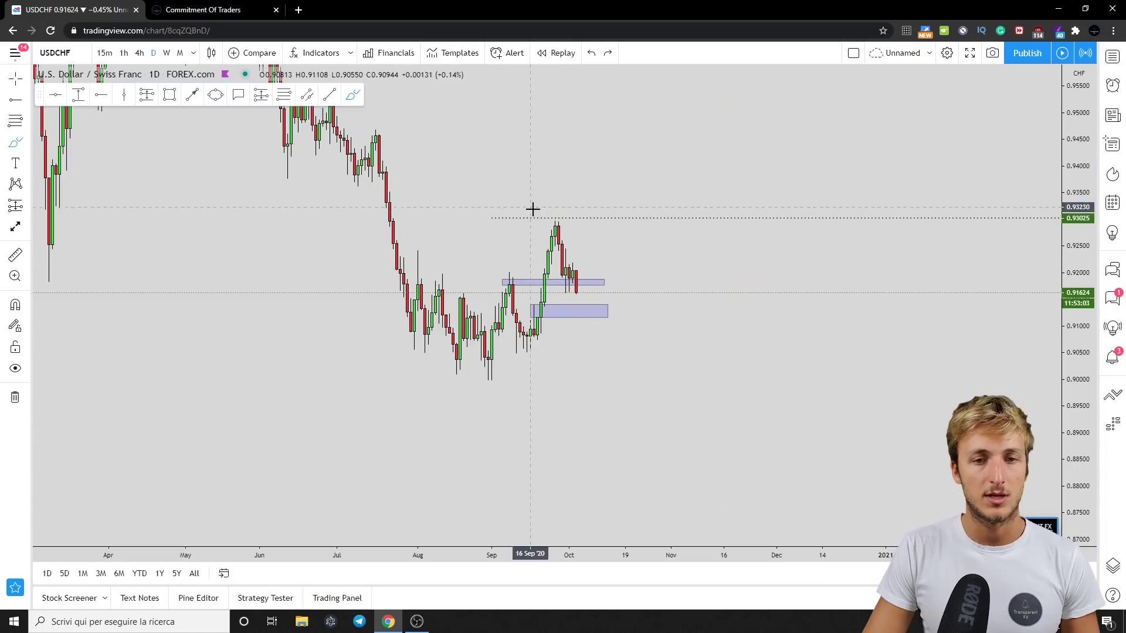
mouse_move(555, 219)
left_mouse_down()
mouse_move(568, 226)
mouse_move(557, 227)
left_mouse_up()
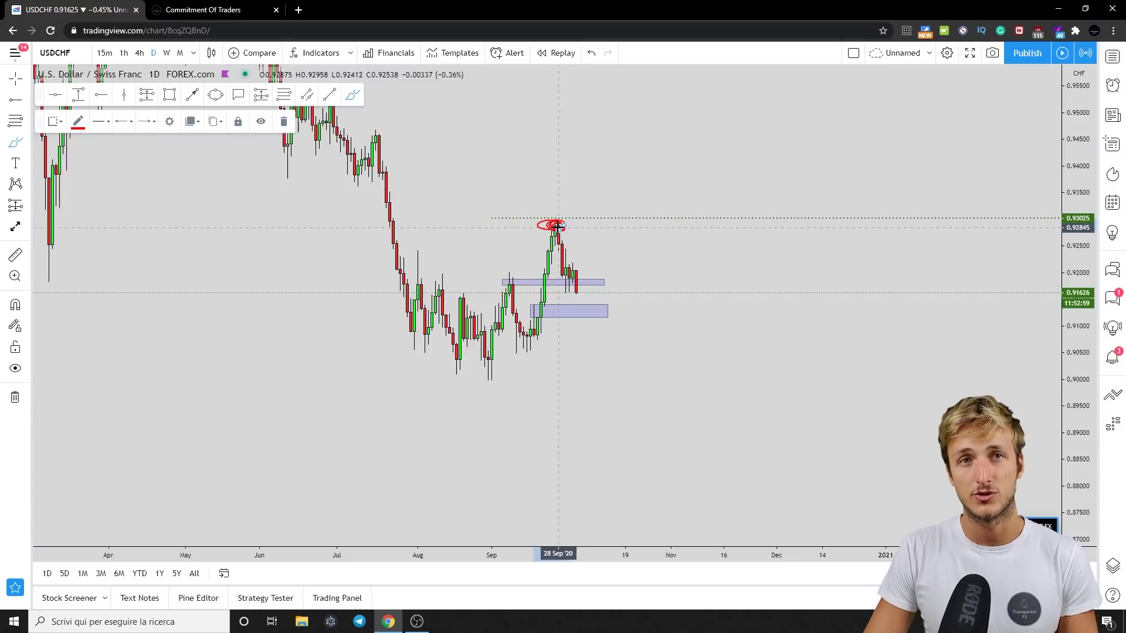
left_click_drag(558, 225, 586, 284)
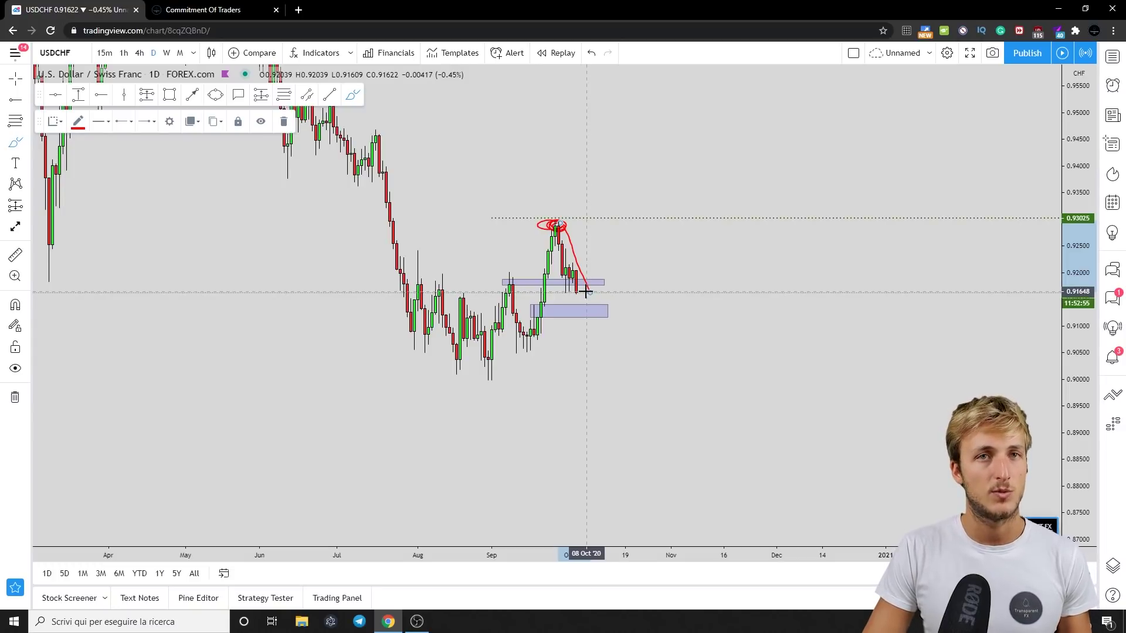
mouse_move(583, 279)
left_mouse_down()
mouse_move(593, 283)
mouse_move(575, 276)
mouse_move(581, 292)
mouse_move(598, 282)
mouse_move(580, 286)
mouse_move(595, 270)
mouse_move(613, 171)
left_mouse_up()
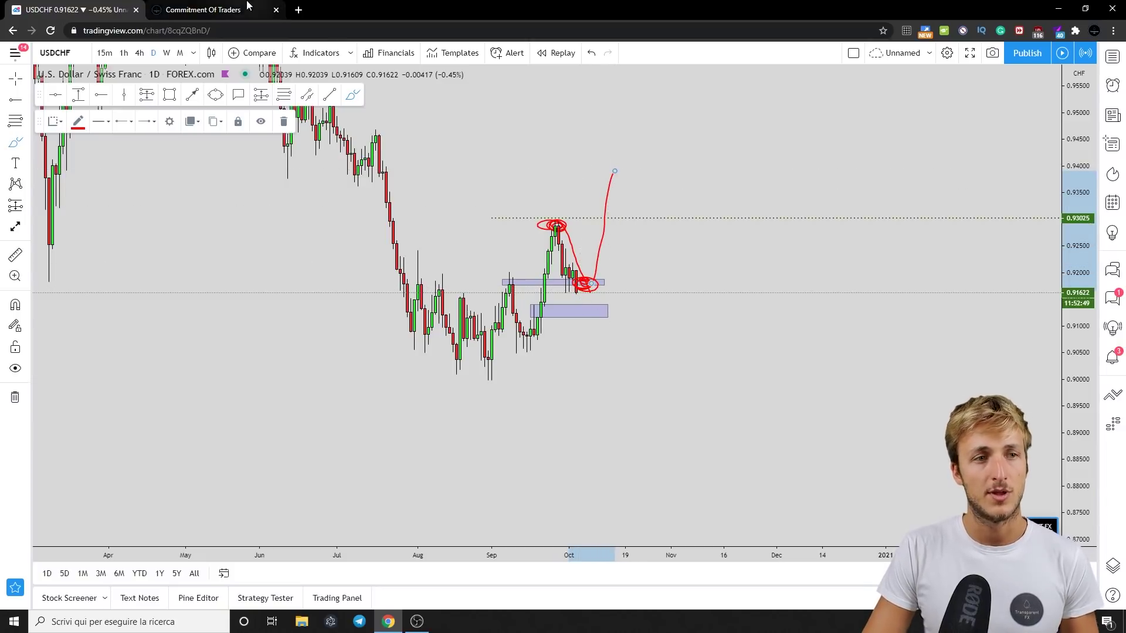
- Switch to the Commitment of Traders page and highlight the 9/29/2020 net positions, short percentage and long percentage
left_click(199, 9)
left_click_drag(860, 228, 892, 229)
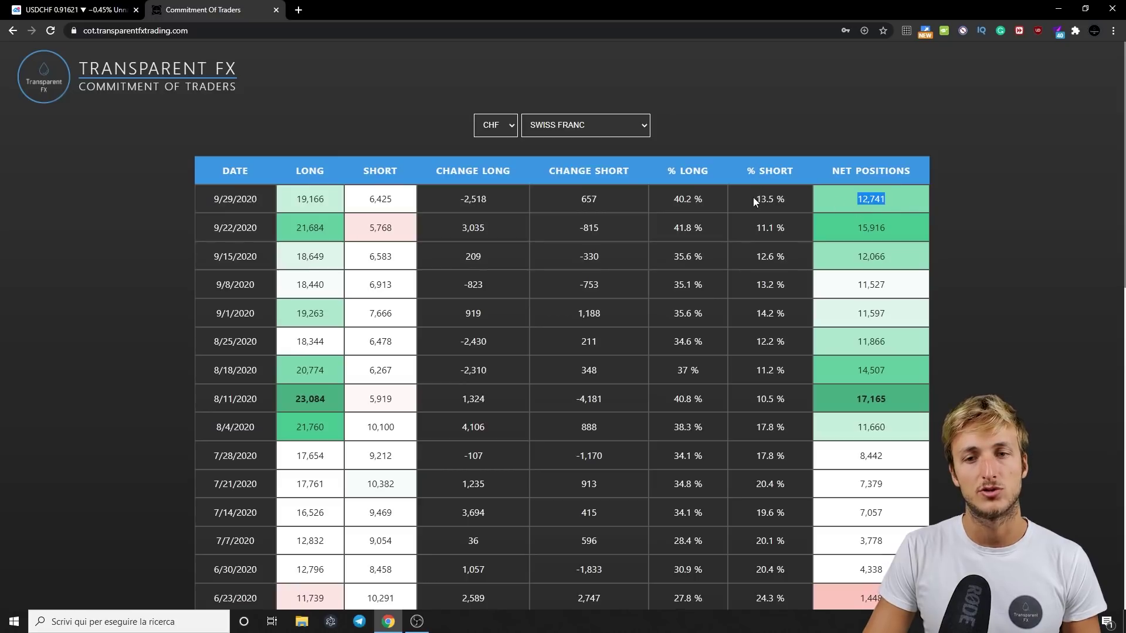
left_click_drag(754, 198, 792, 198)
left_click(667, 201)
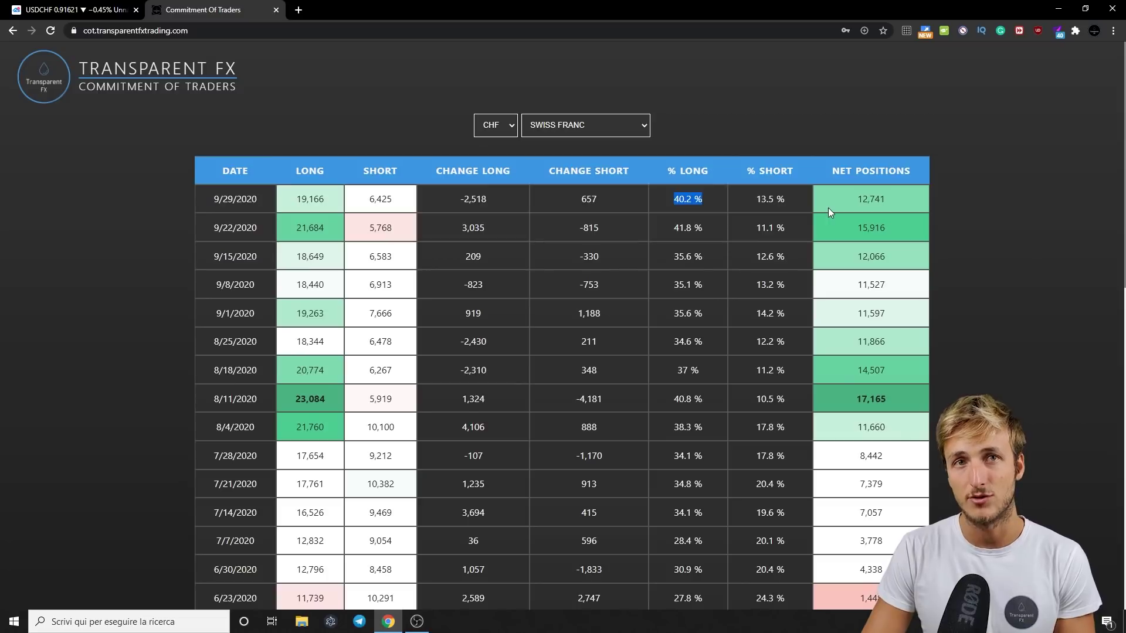
- Return to the USDCHF chart and undo the brush marks around the high, the pullback and the projected rise
left_click(118, 8)
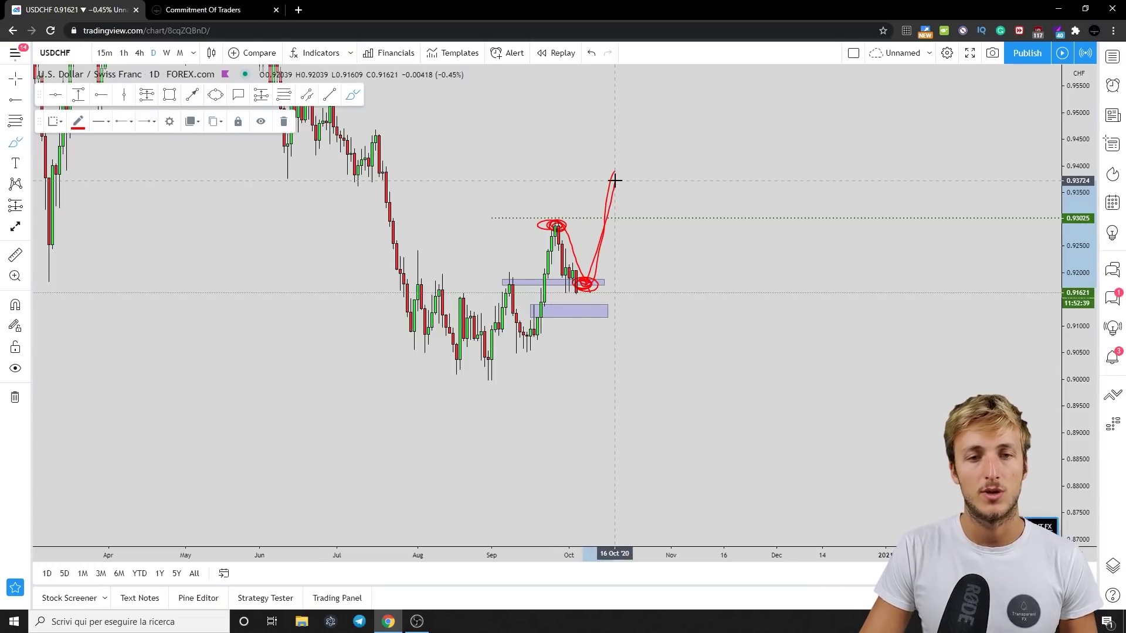
left_click(591, 53)
left_click(591, 53)
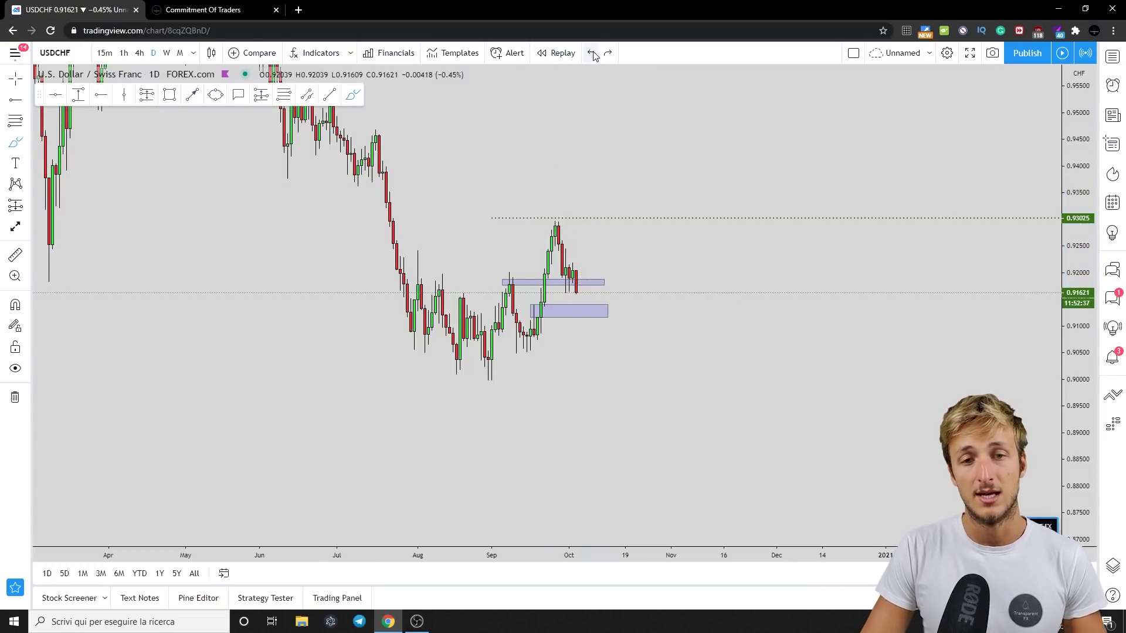
- Brush a dip to the lower zone, an upper-zone retest and a rise to about 0.939, underline the lows, and undo everything
mouse_move(574, 273)
left_mouse_down()
mouse_move(580, 309)
mouse_move(588, 265)
mouse_move(604, 284)
mouse_move(632, 169)
left_mouse_up()
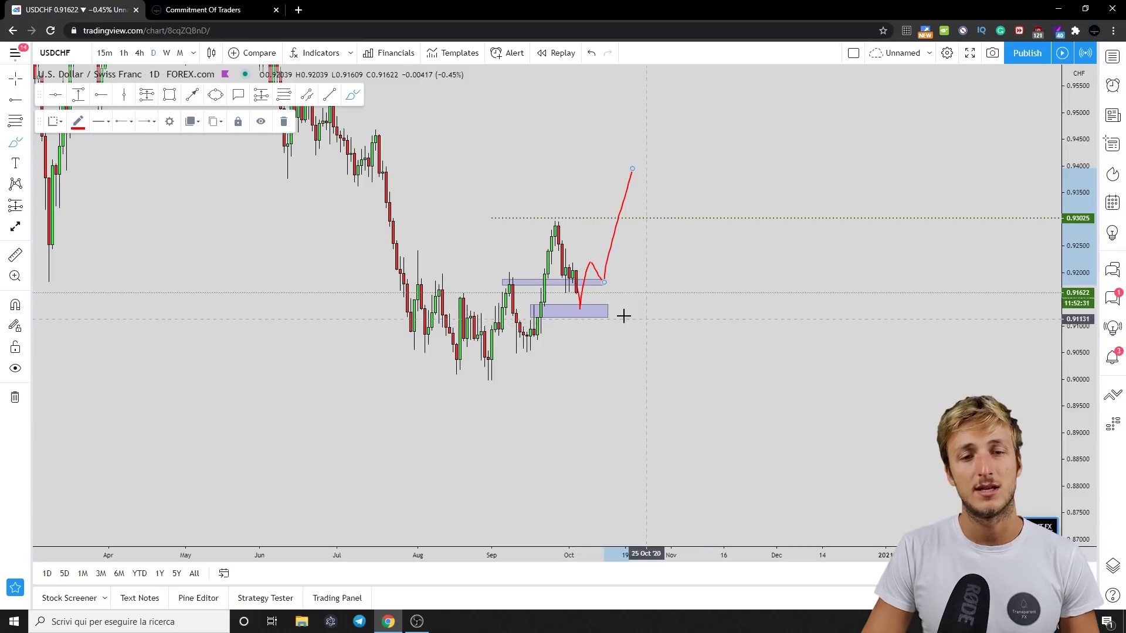
left_click(559, 283)
mouse_move(558, 283)
left_mouse_down()
mouse_move(572, 304)
mouse_move(594, 308)
mouse_move(618, 285)
left_mouse_up()
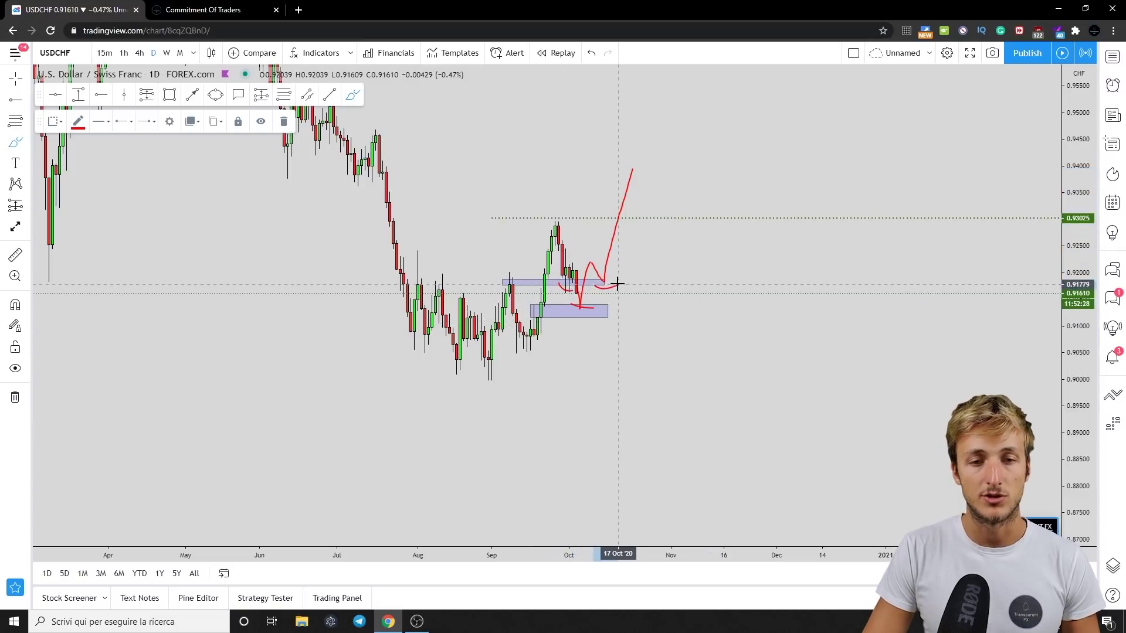
left_click(591, 56)
left_click(592, 54)
left_click(592, 54)
left_click(591, 54)
left_click(592, 54)
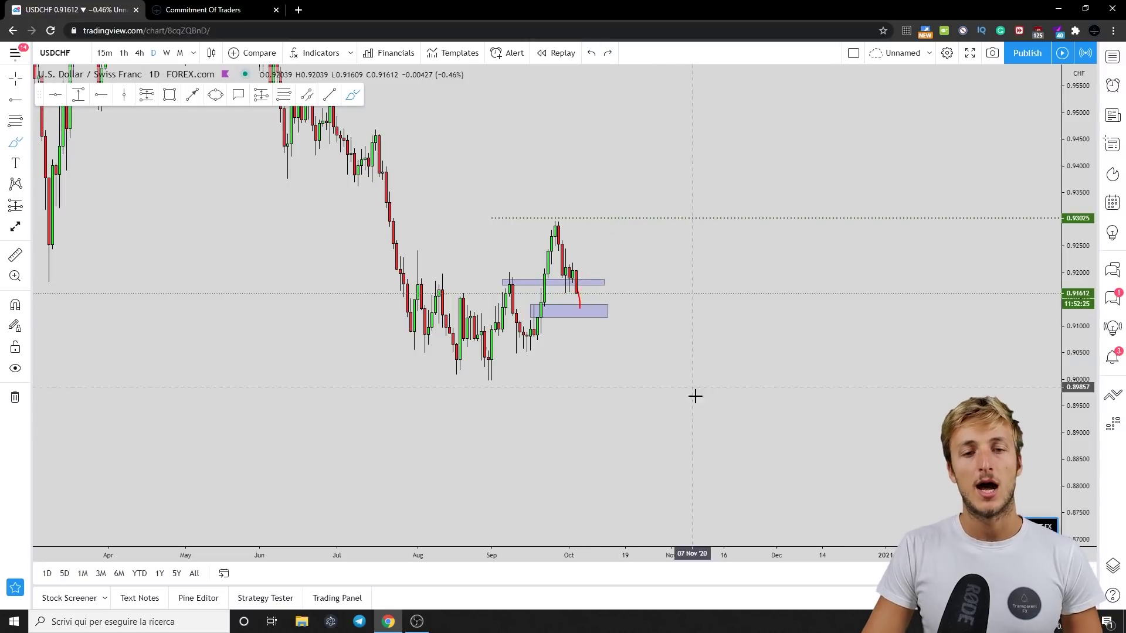
left_click(592, 53)
key("Escape")
- Switch to the 4-hour timeframe, brush a gradual decline from the latest drop to the lower zone at about 0.914, and delete it
left_click_drag(601, 359, 618, 394)
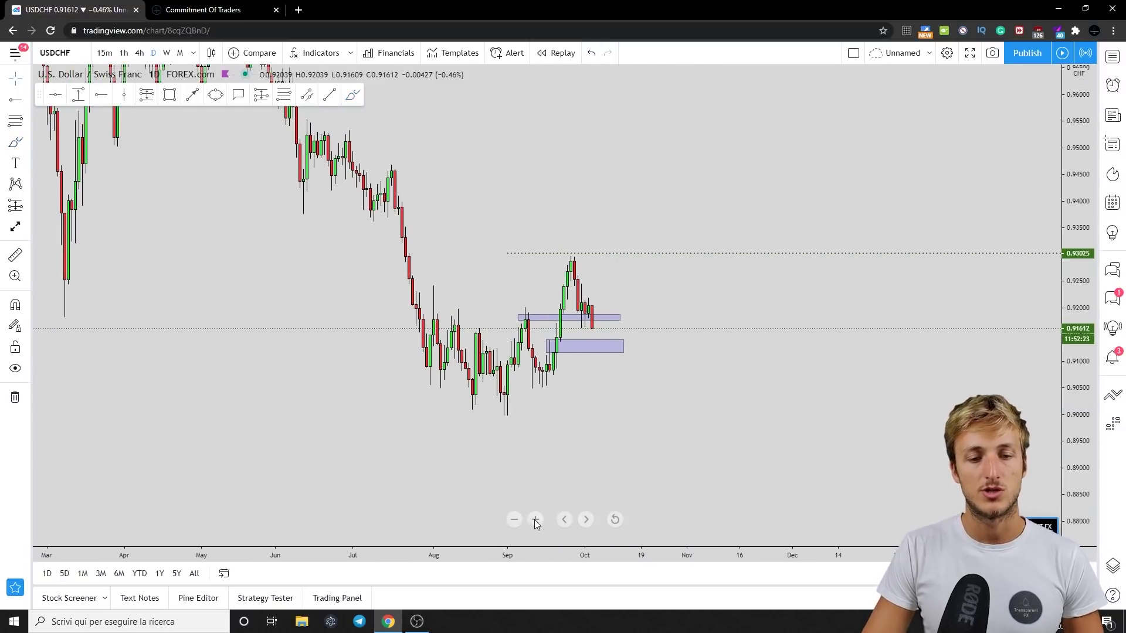
left_click(535, 520)
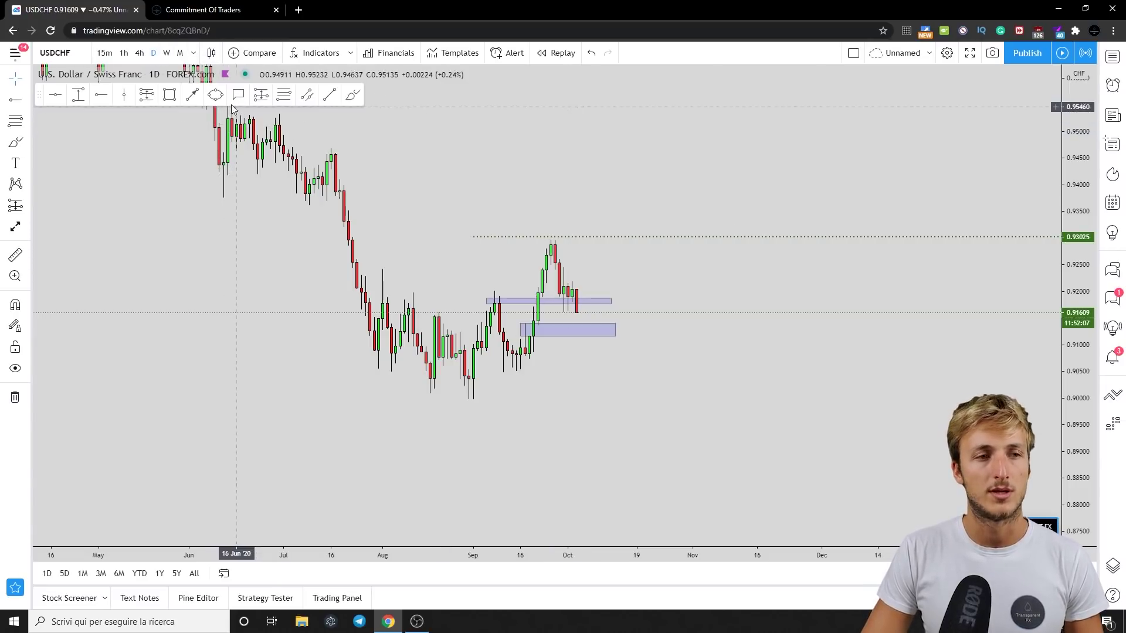
left_click(139, 54)
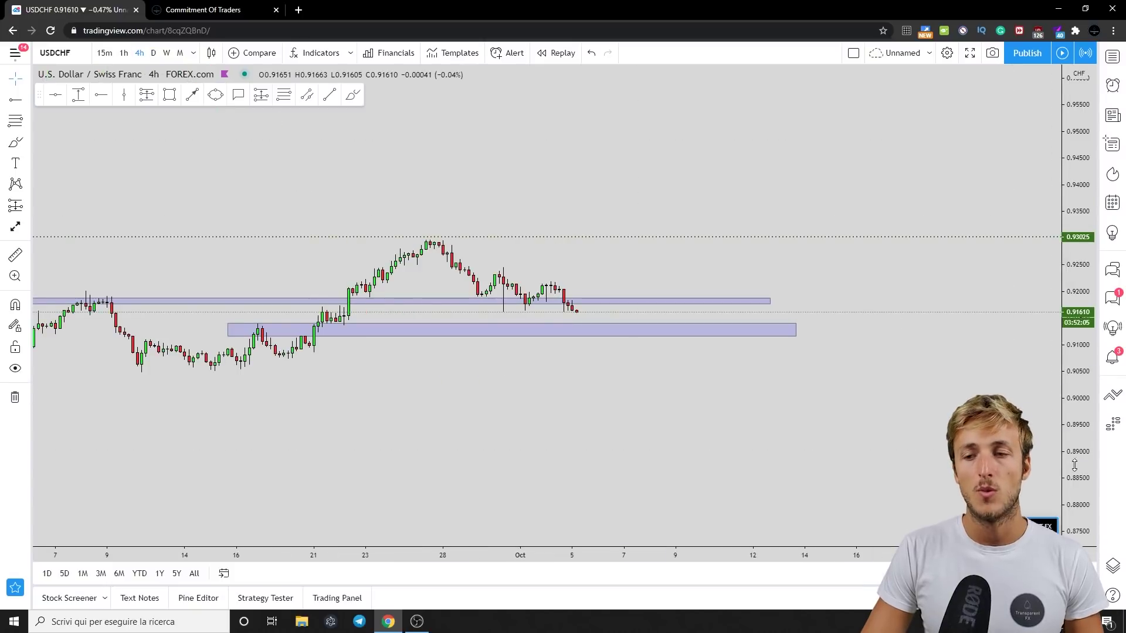
right_click(647, 192)
left_click(353, 94)
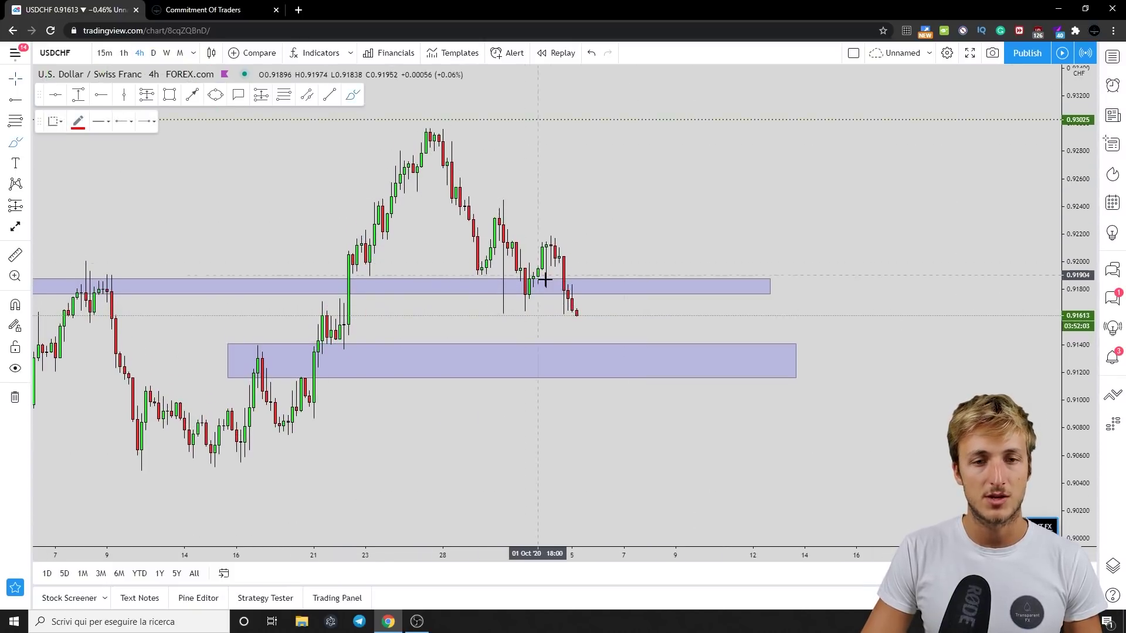
mouse_move(562, 249)
left_mouse_down()
mouse_move(573, 314)
mouse_move(630, 345)
left_mouse_up()
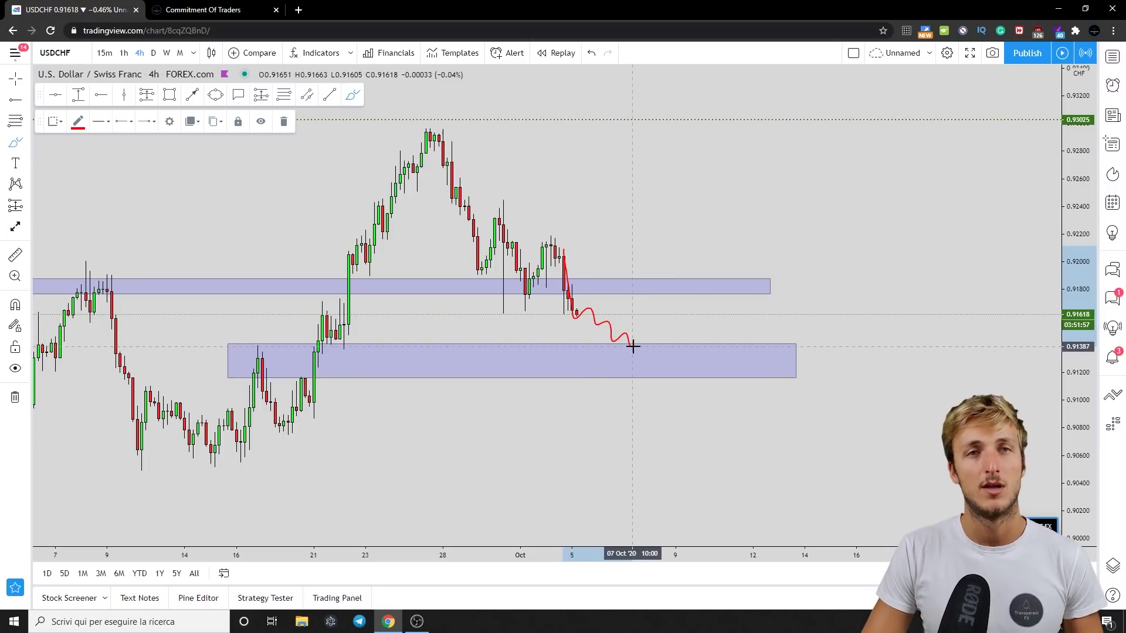
left_click(284, 120)
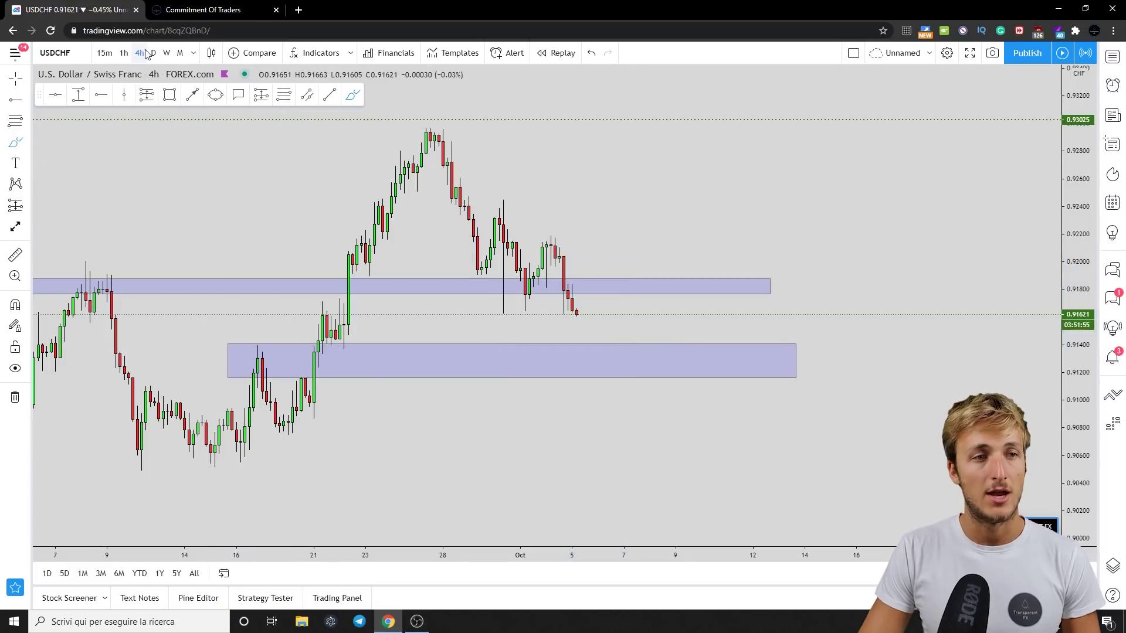
- Return to the daily timeframe, brush a line across the upper zone and a path dipping below and retesting it, and undo them
left_click(153, 53)
left_click_drag(1073, 195, 1070, 392)
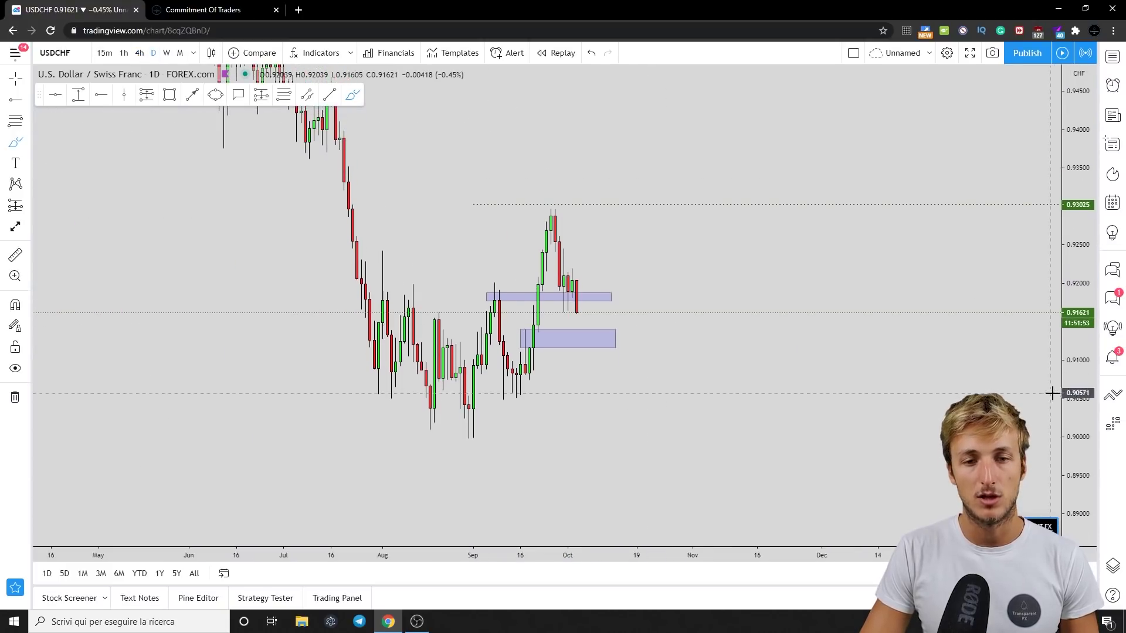
left_click(565, 297)
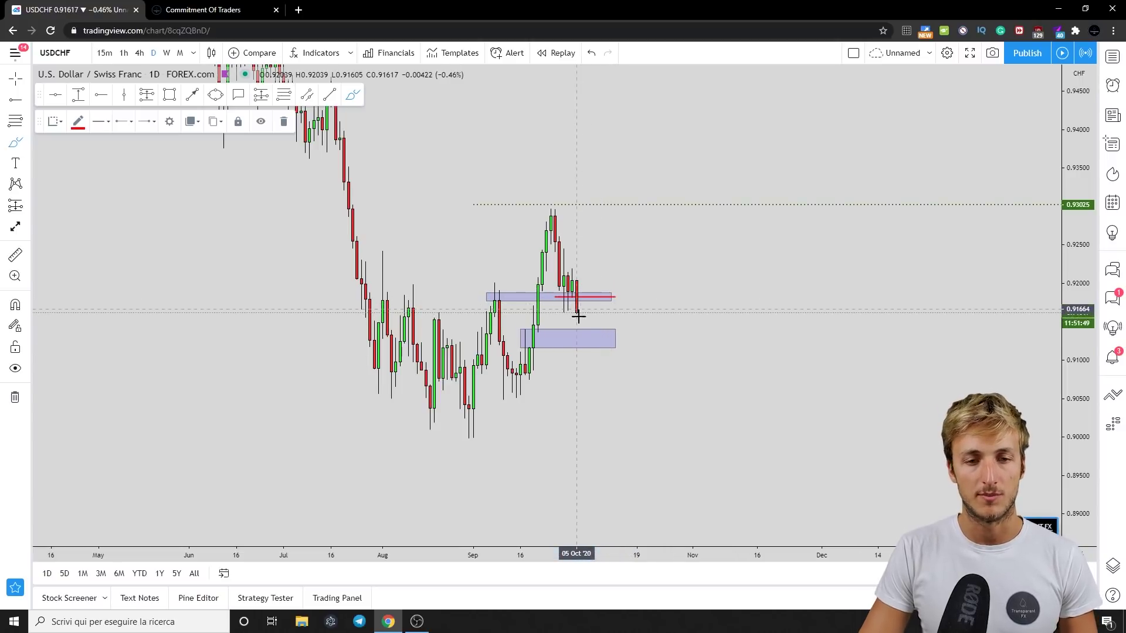
mouse_move(578, 299)
left_mouse_down()
mouse_move(595, 263)
mouse_move(611, 296)
left_mouse_up()
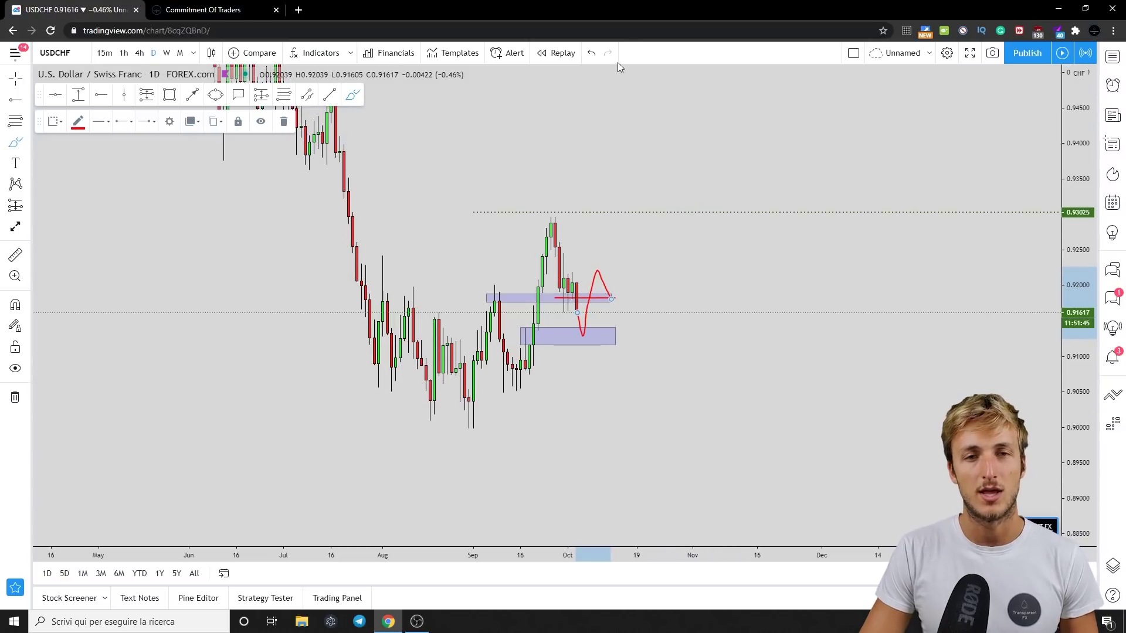
left_click(592, 58)
left_click(592, 55)
left_click(592, 54)
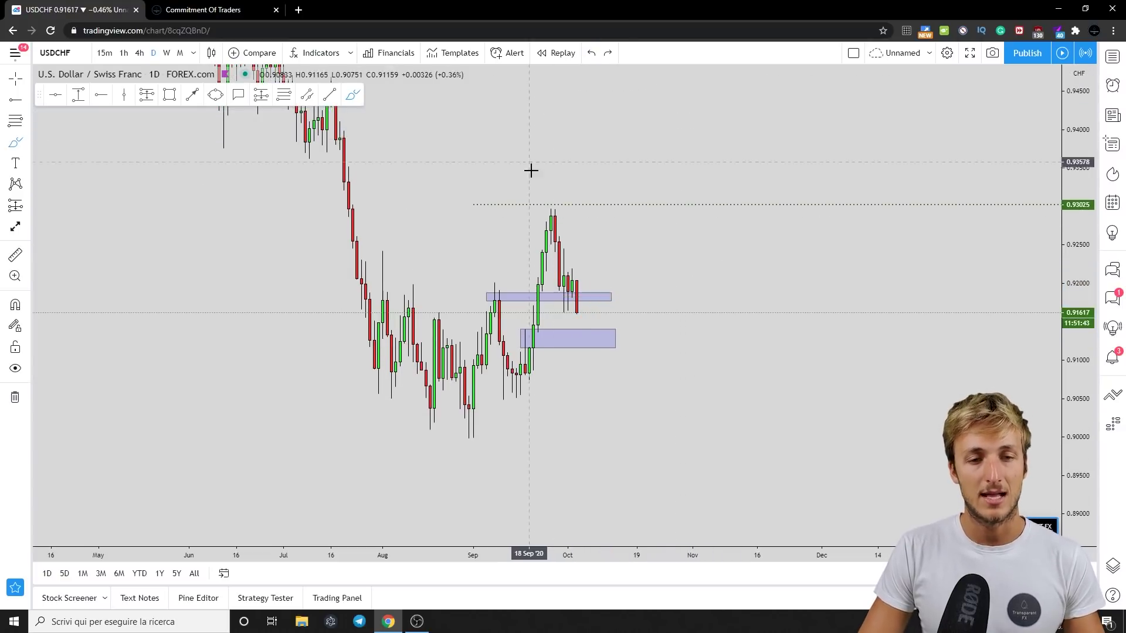
- Draw an arrow rising from the latest candle at about 0.9155 to about 0.9207, and another falling back to the upper zone
left_click(192, 95)
left_click(580, 314)
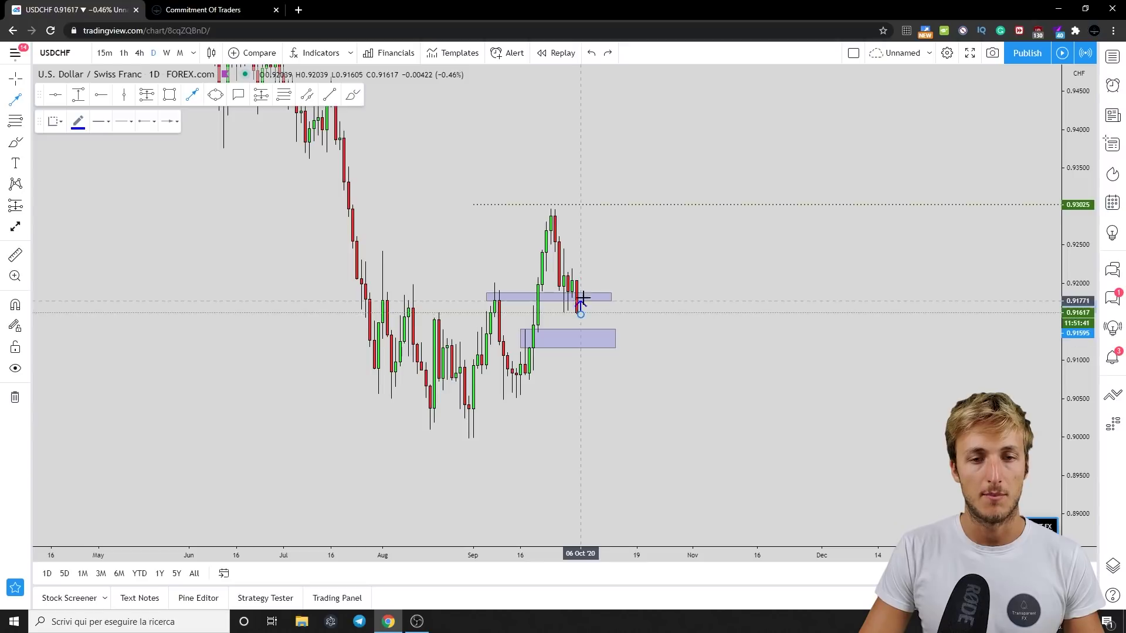
left_click(593, 278)
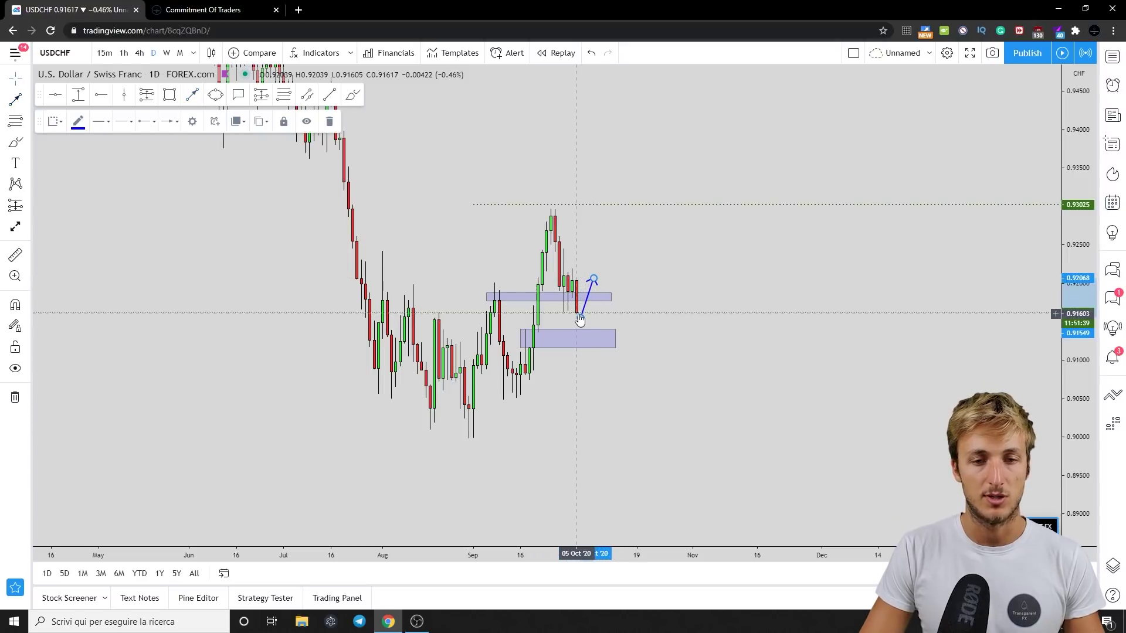
left_click(192, 95)
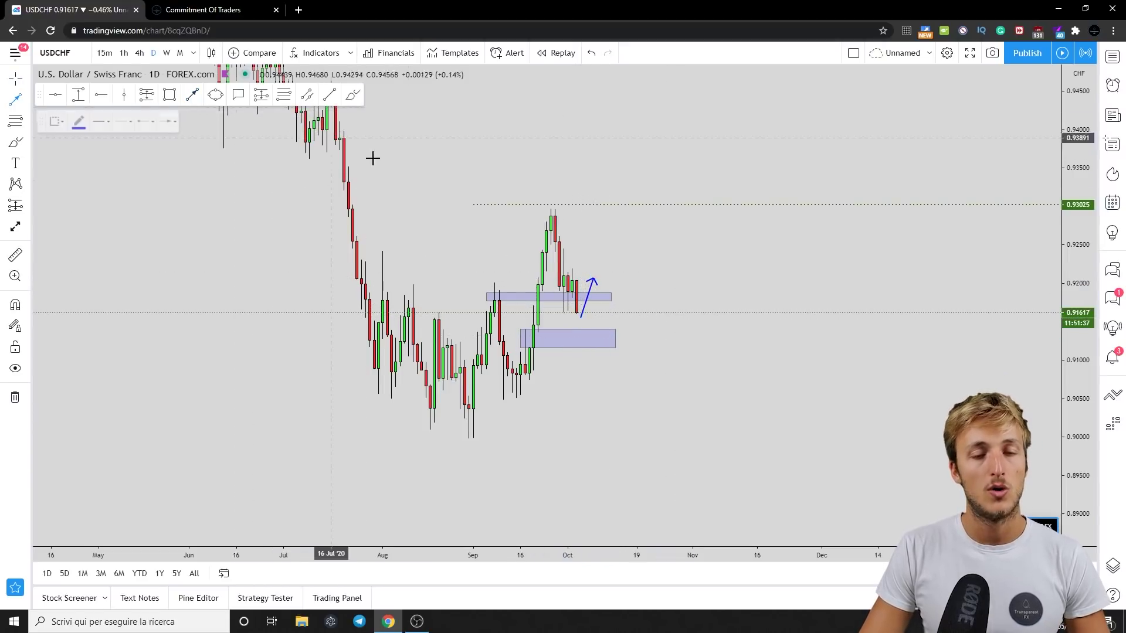
left_click(597, 278)
left_click(607, 295)
left_click(629, 262)
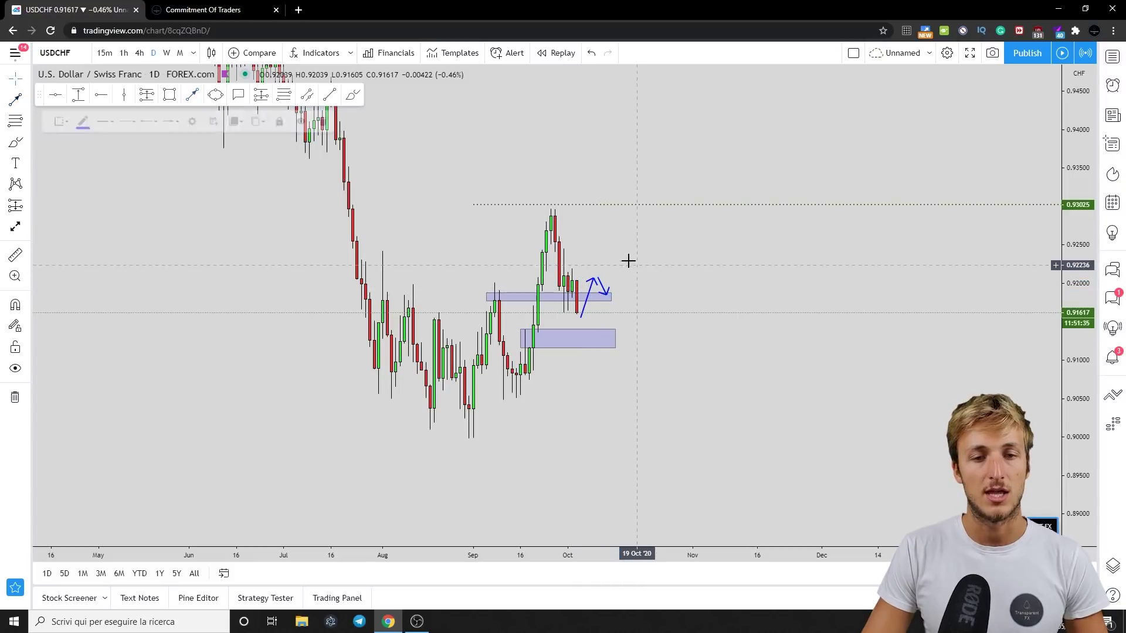
- Draw a small ellipse around the falling arrow's tip to highlight the projected retest at the upper zone
left_click(217, 99)
left_click(615, 285)
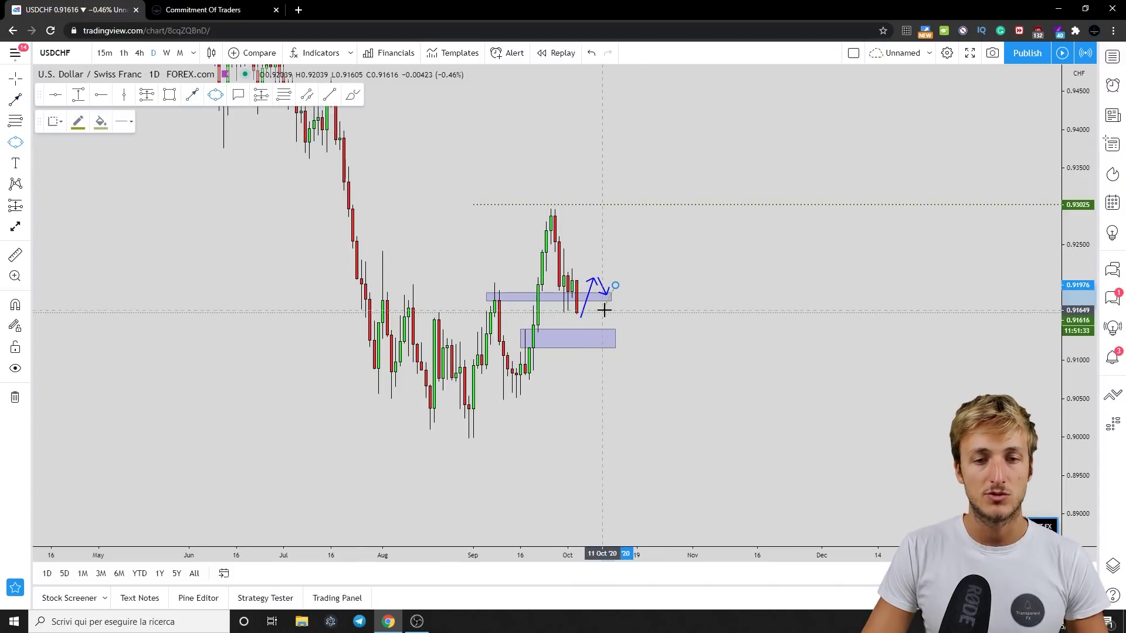
left_click(602, 313)
left_click(612, 314)
left_click(920, 371)
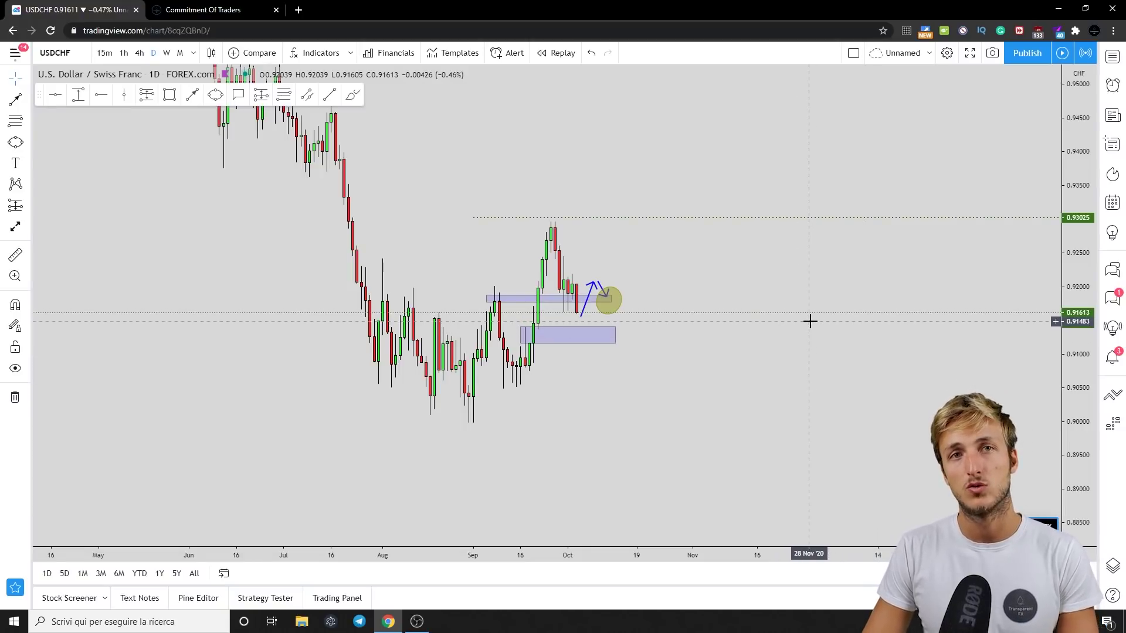
- Draw an arrow rising from the highlighted retest at about 0.9183 to the dotted line at 0.93025
left_click(193, 96)
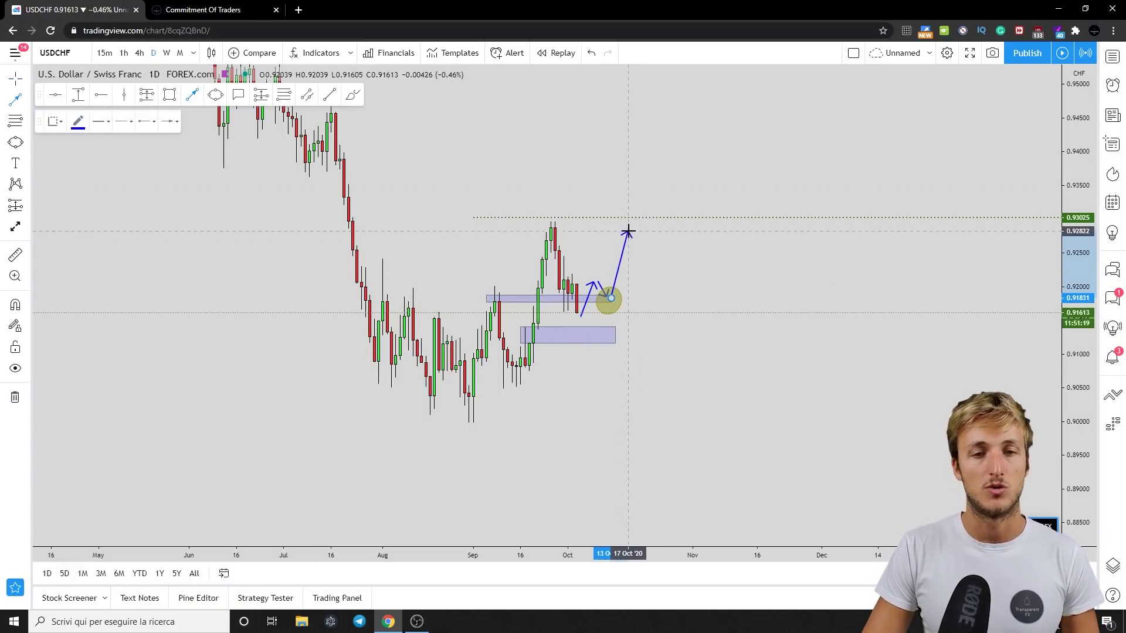
left_click_drag(627, 231, 635, 222)
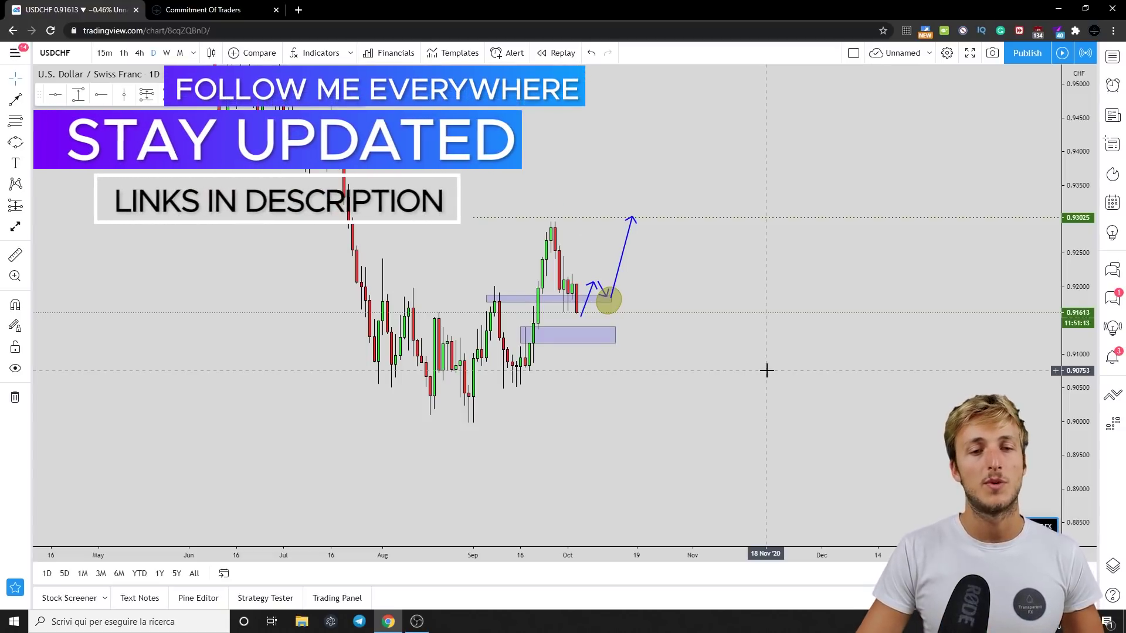
left_click(520, 346)
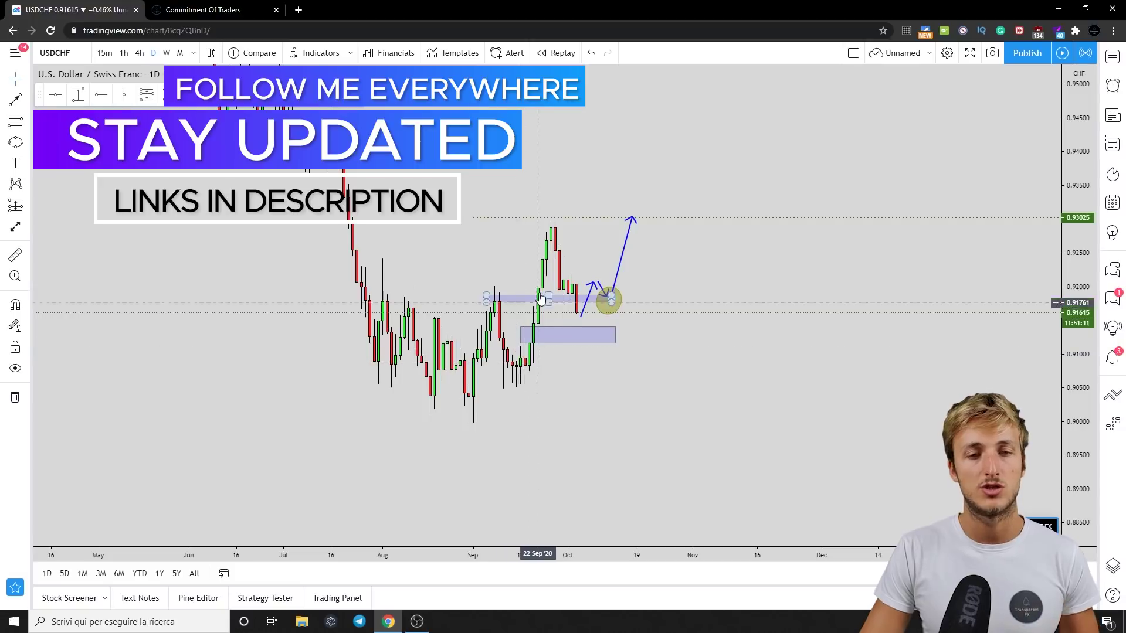